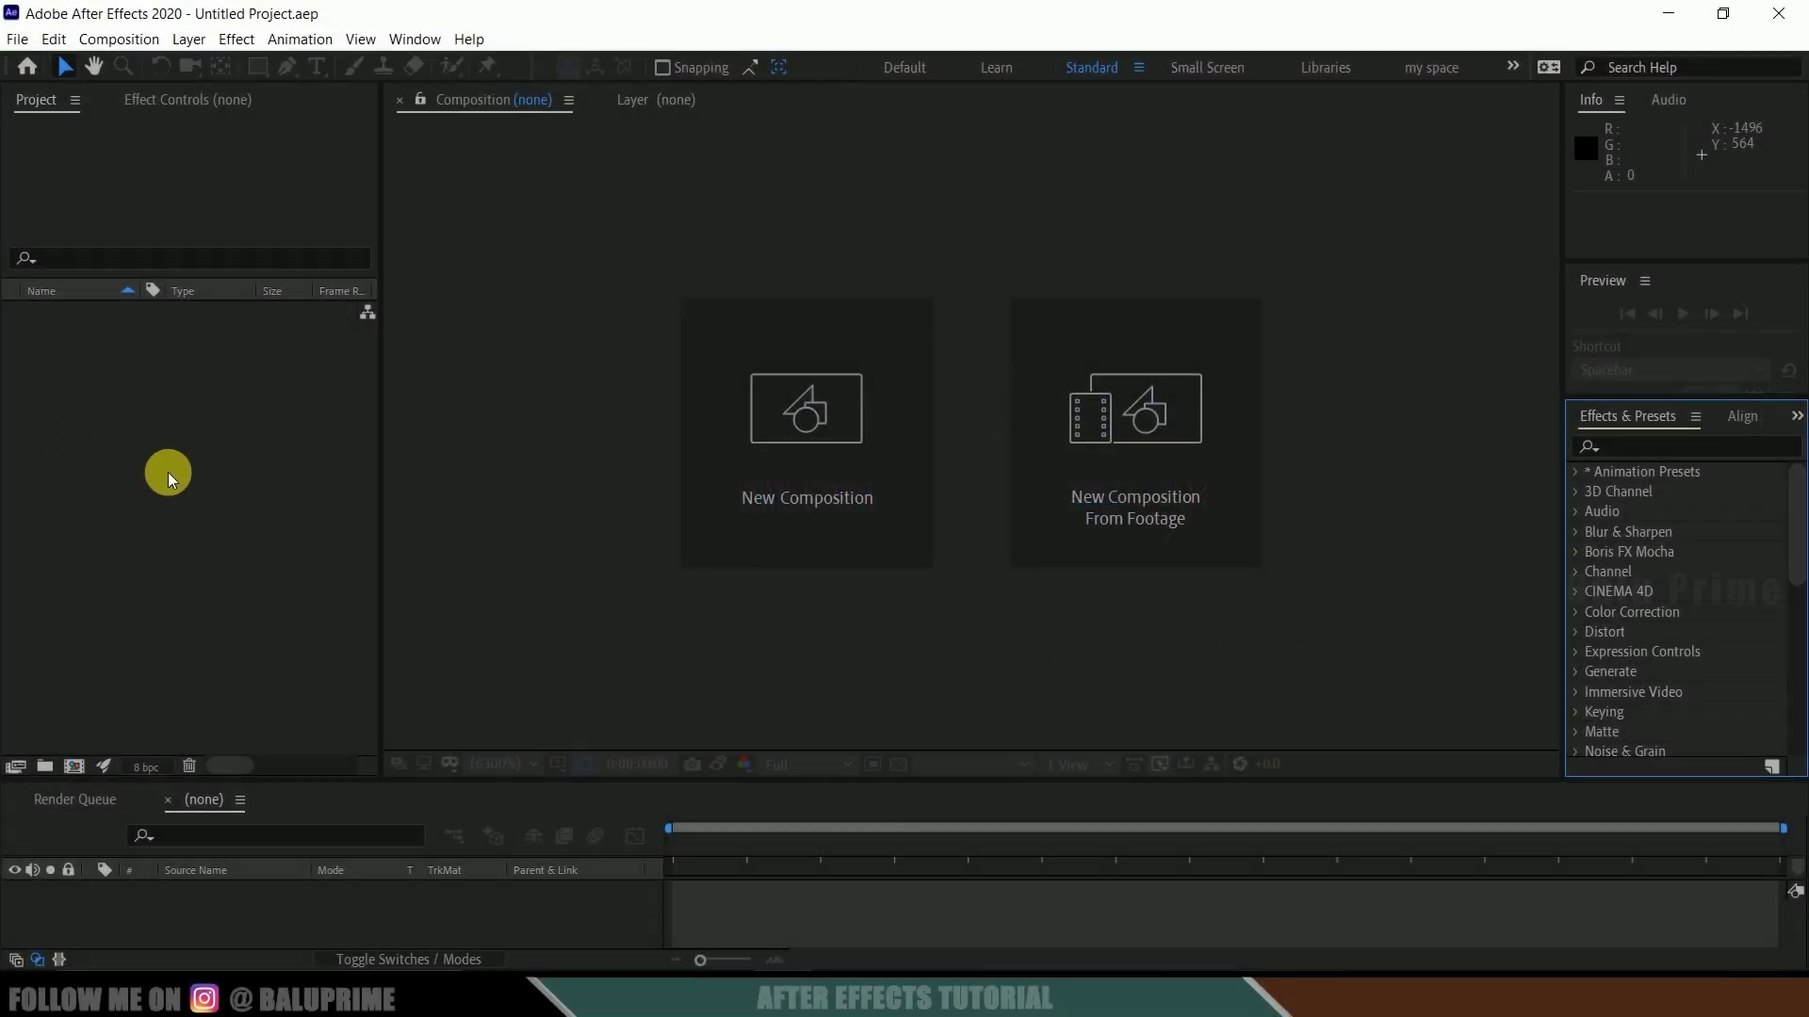
Create Comp 1 from the HDTV 1080 29.97 preset: 1920×1080, 29.97 fps, 0;00;06;01 long
left_click(799, 439)
left_click(772, 309)
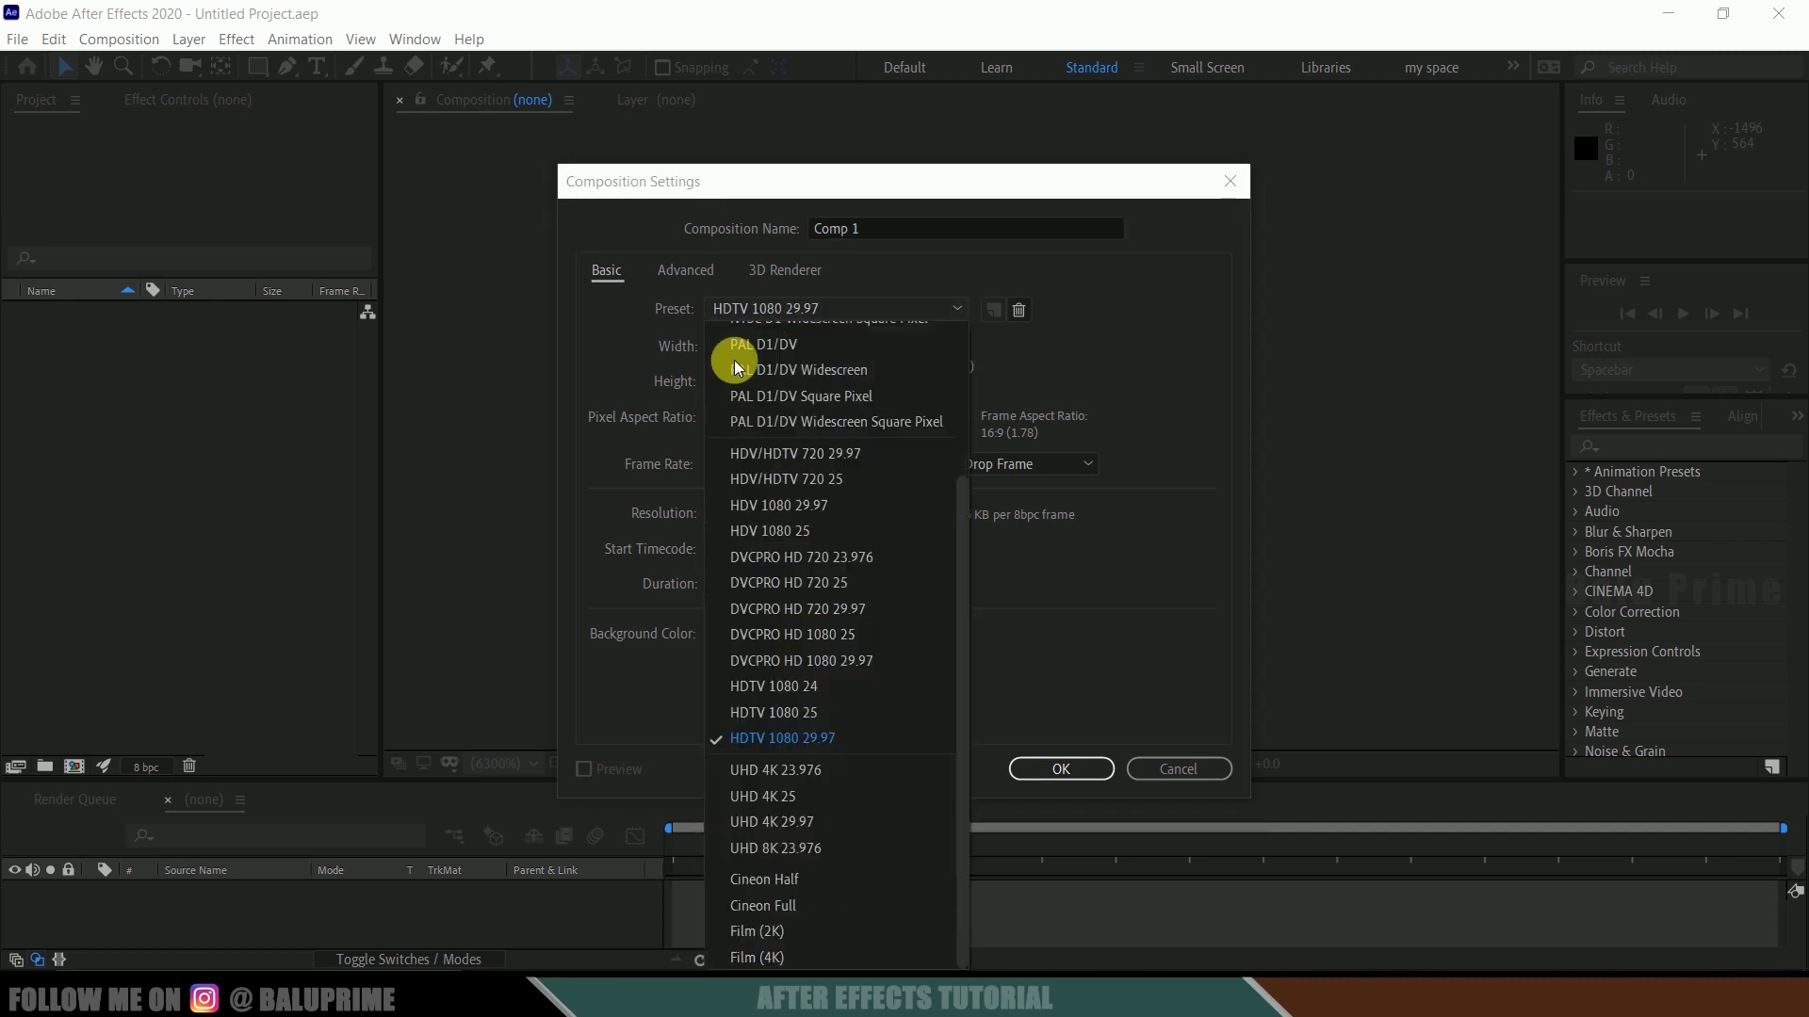
left_click(771, 738)
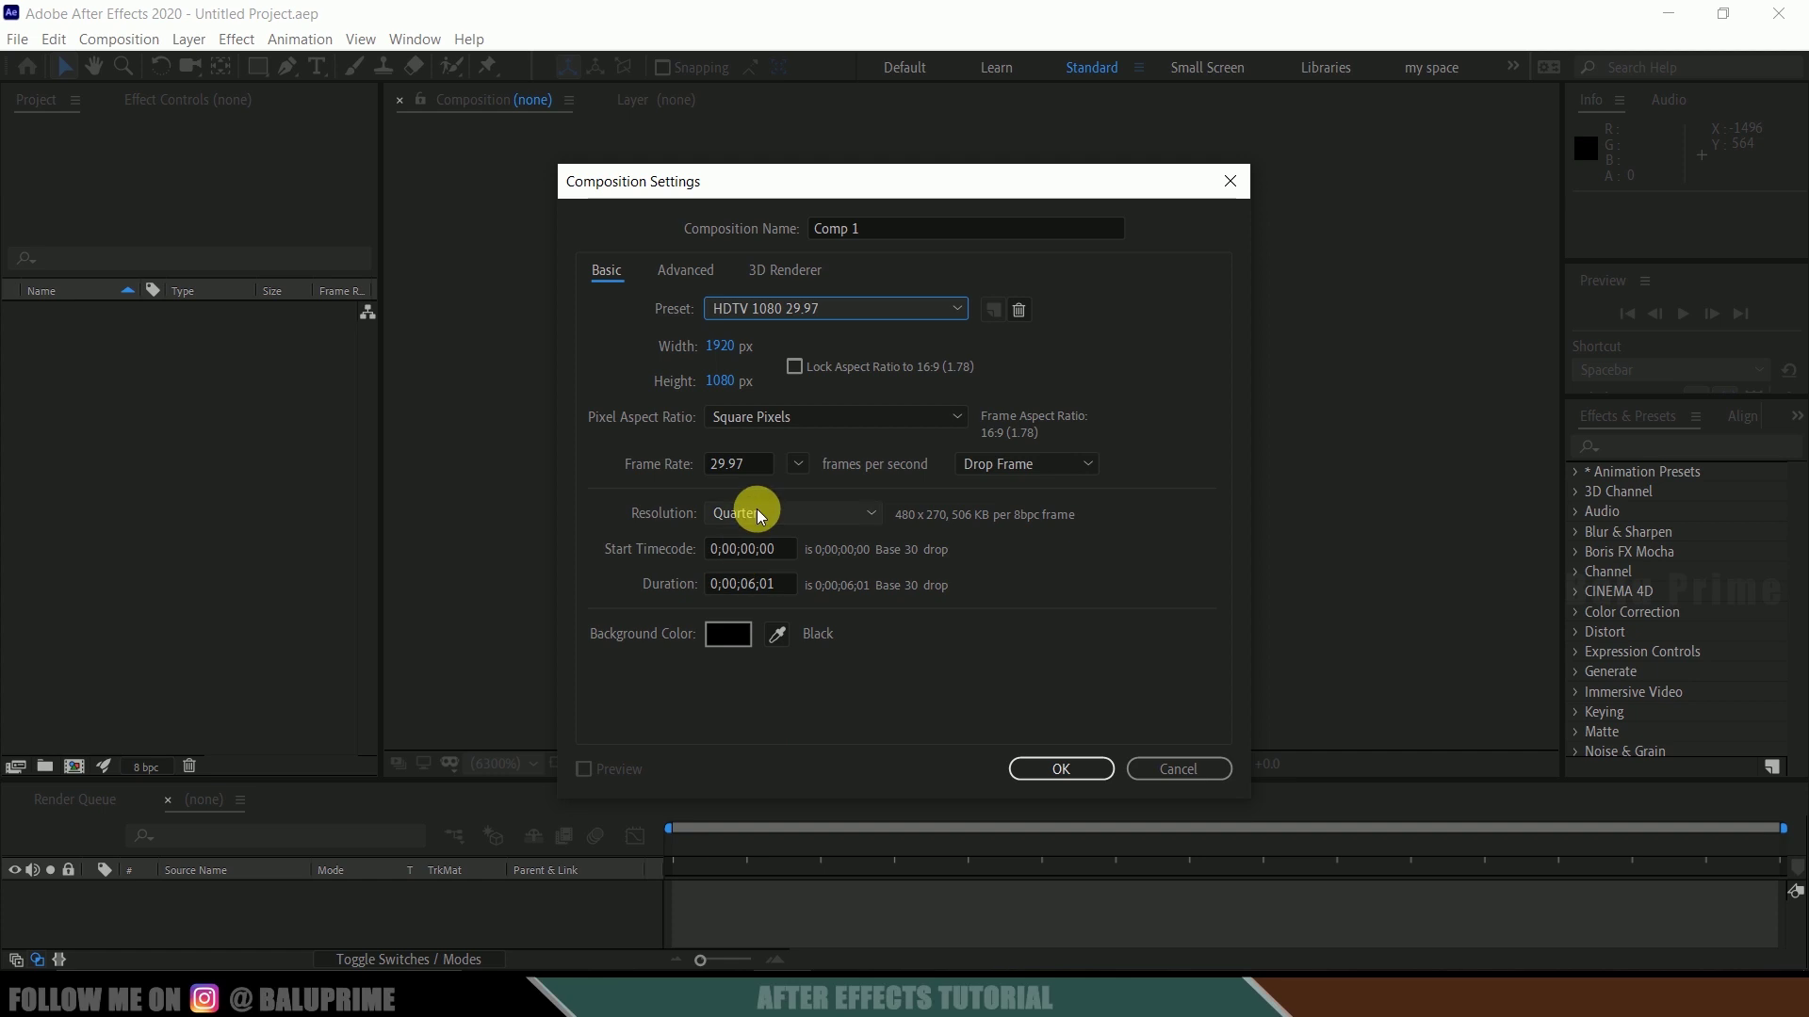
left_click(741, 464)
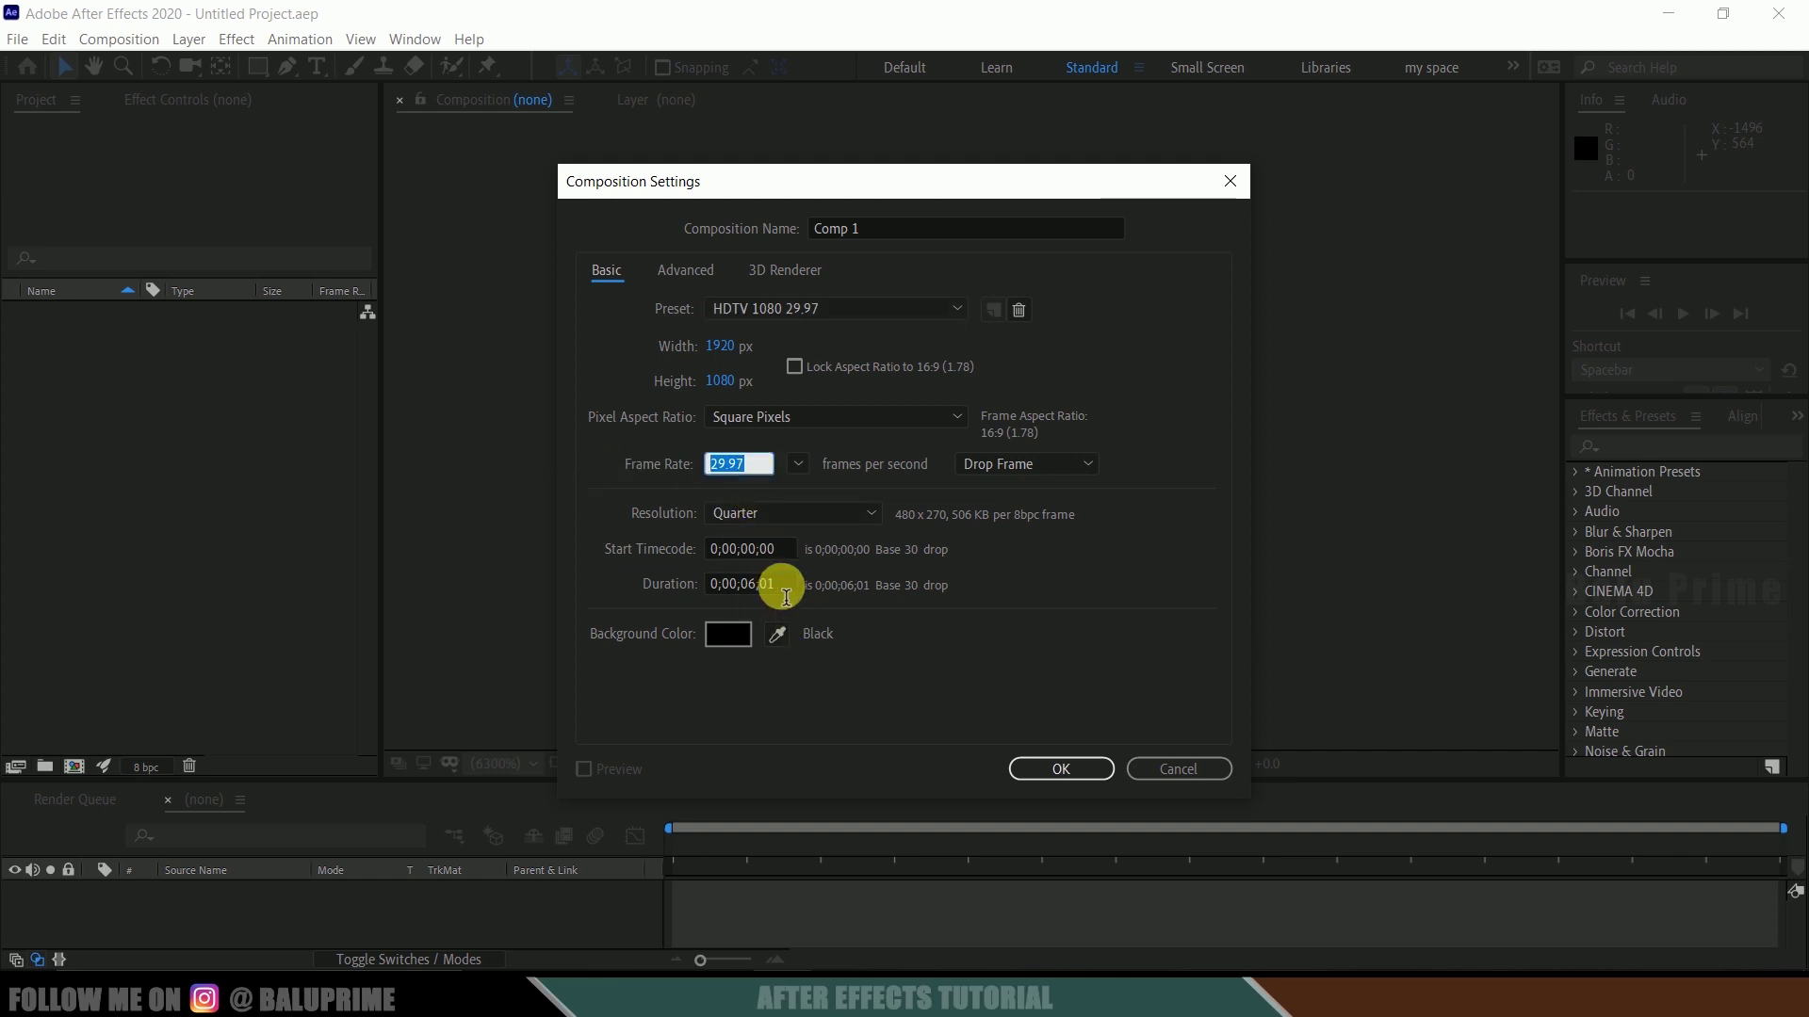
left_click(763, 584)
left_click(1046, 771)
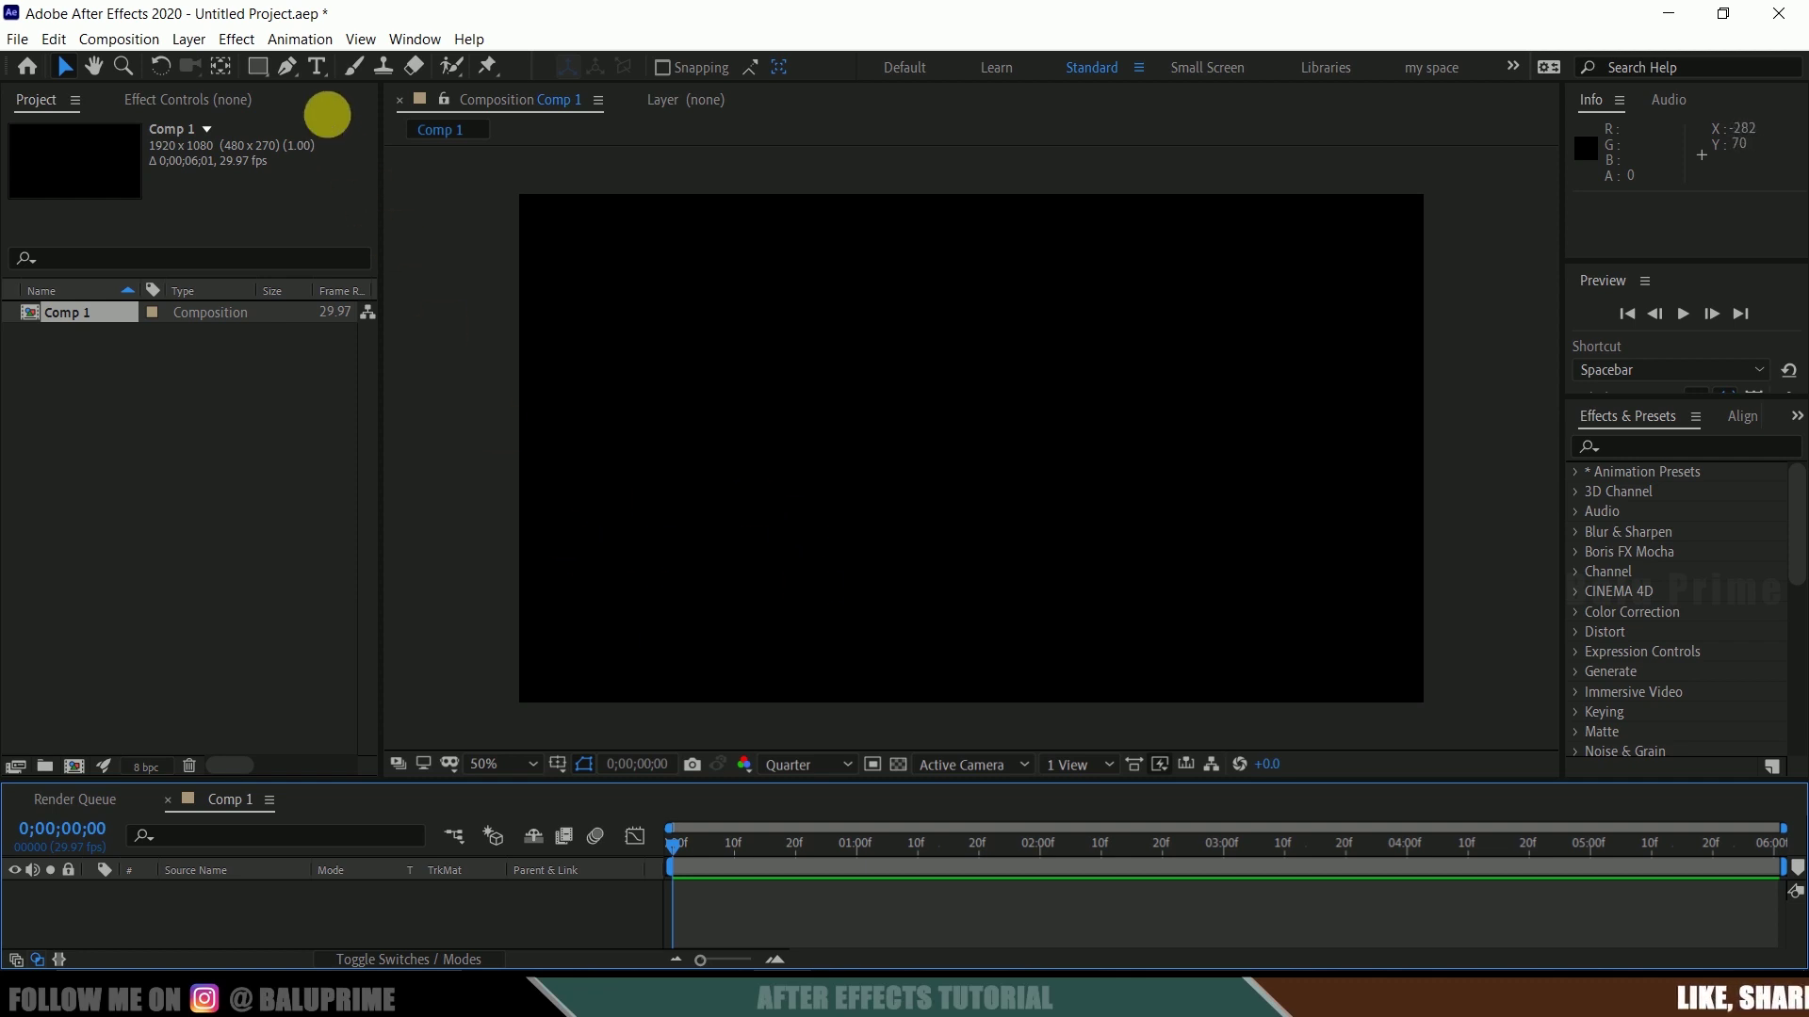
Add a text layer reading NEON TEXT in Comp 1
left_click(317, 68)
left_click(744, 451)
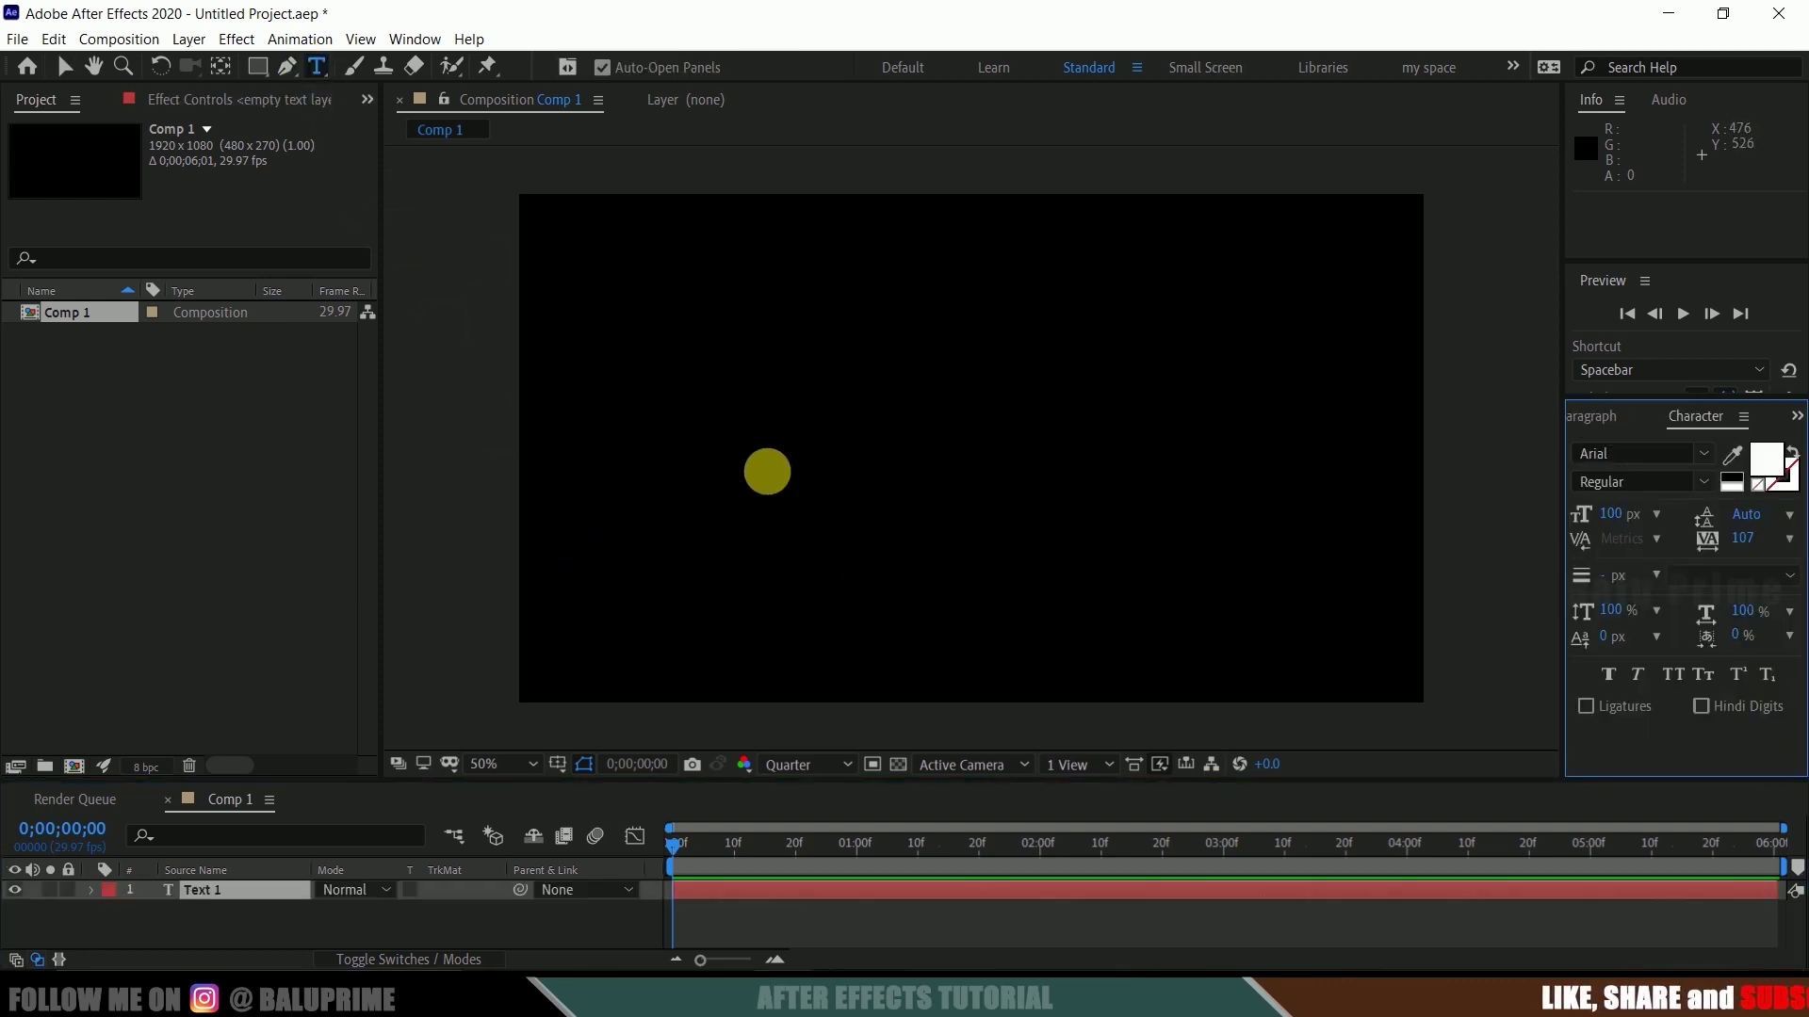
type("NEO")
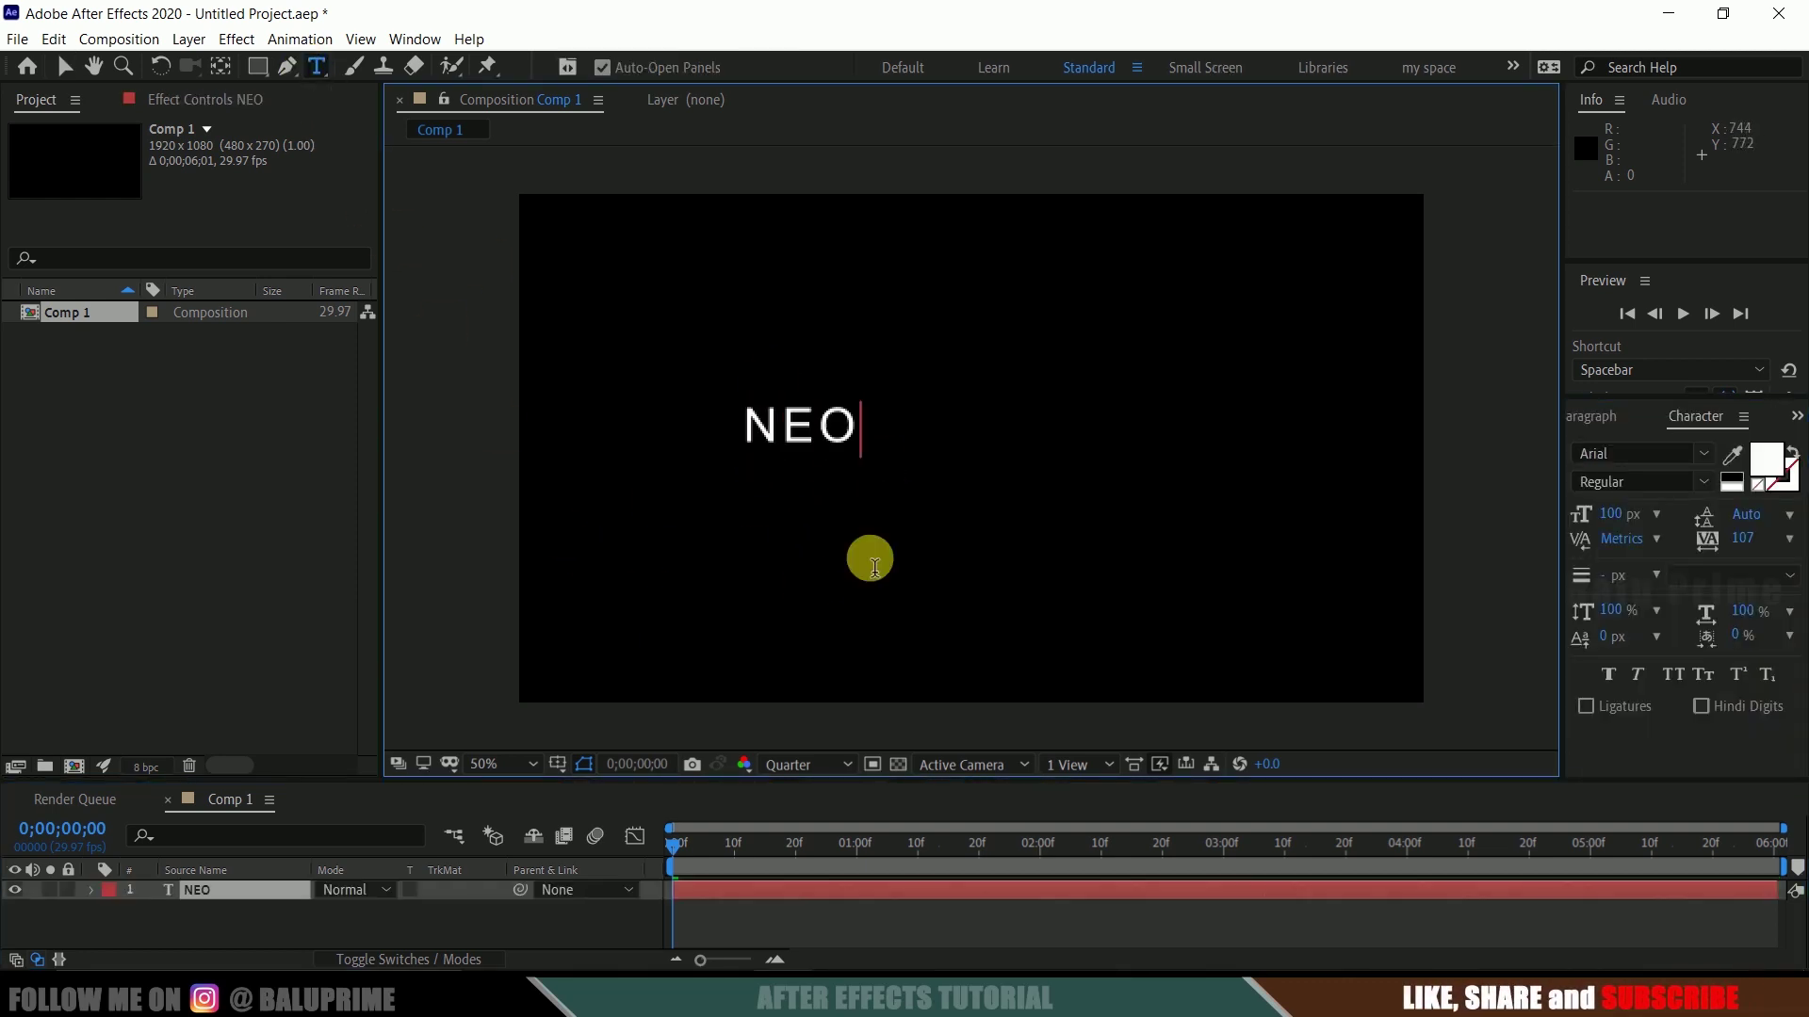
type("N TEXT")
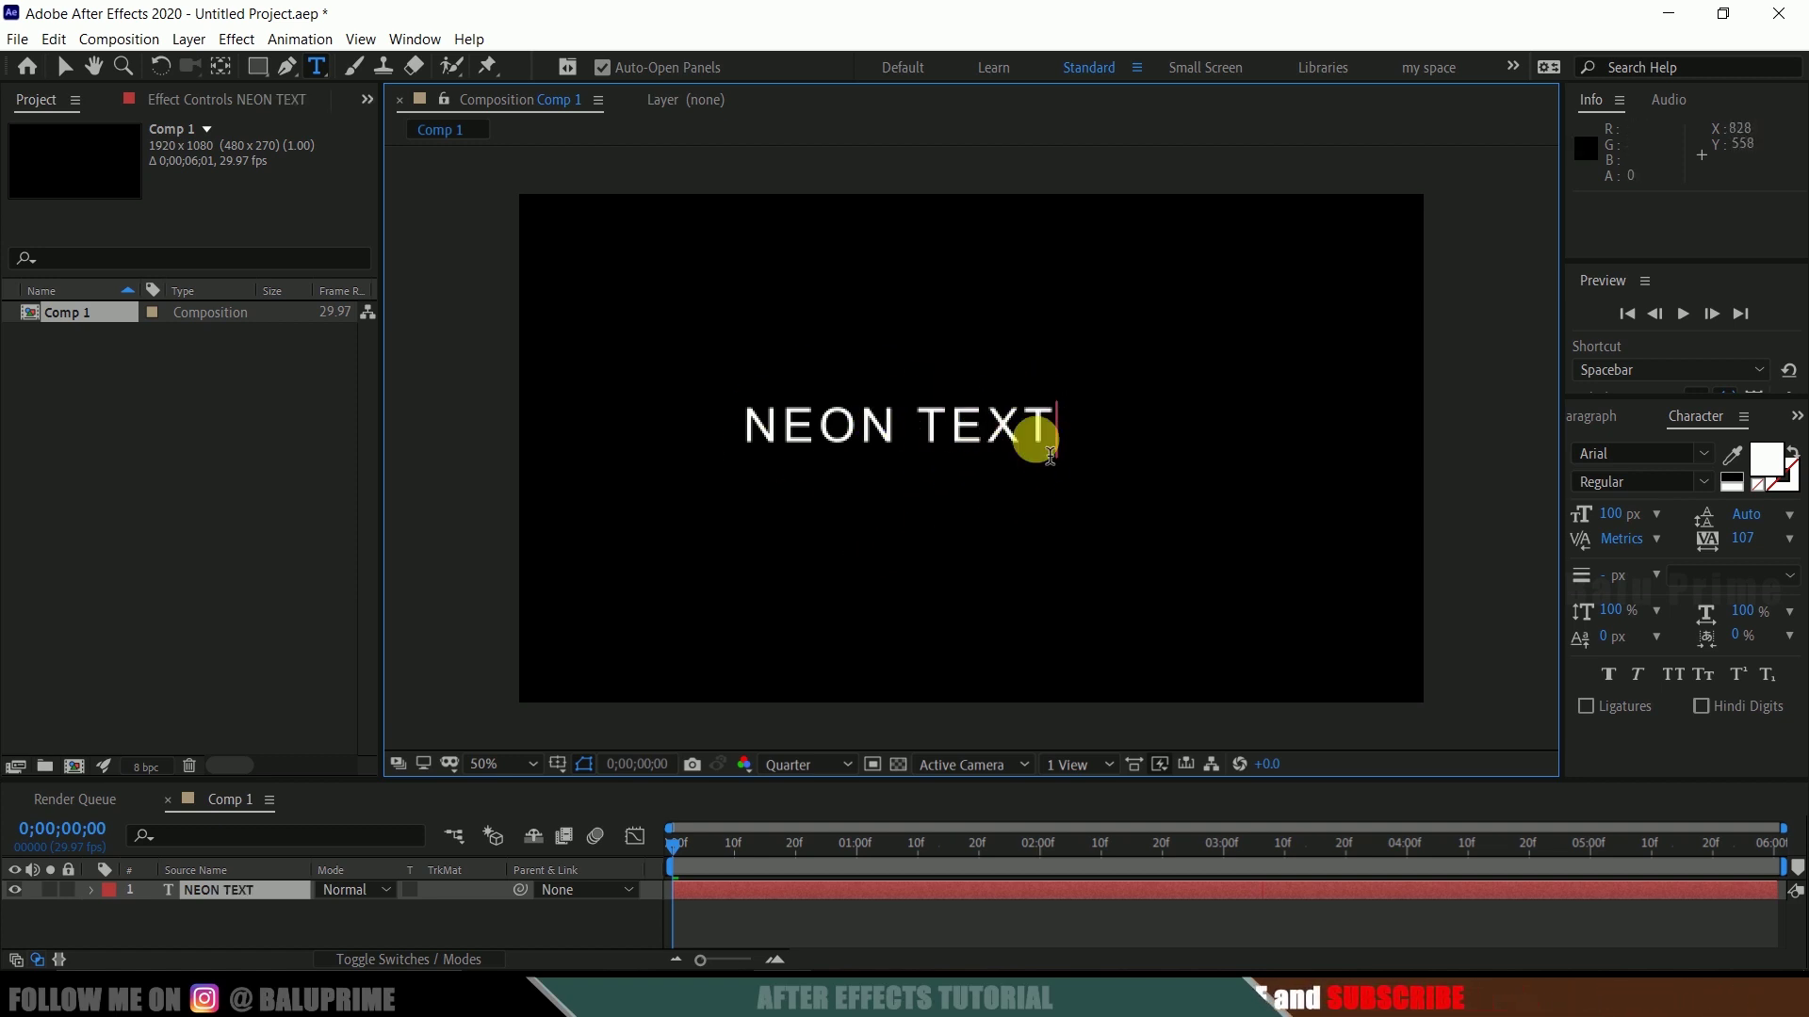
Centre the NEON TEXT layer horizontally and vertically with the Align panel
left_click(1796, 415)
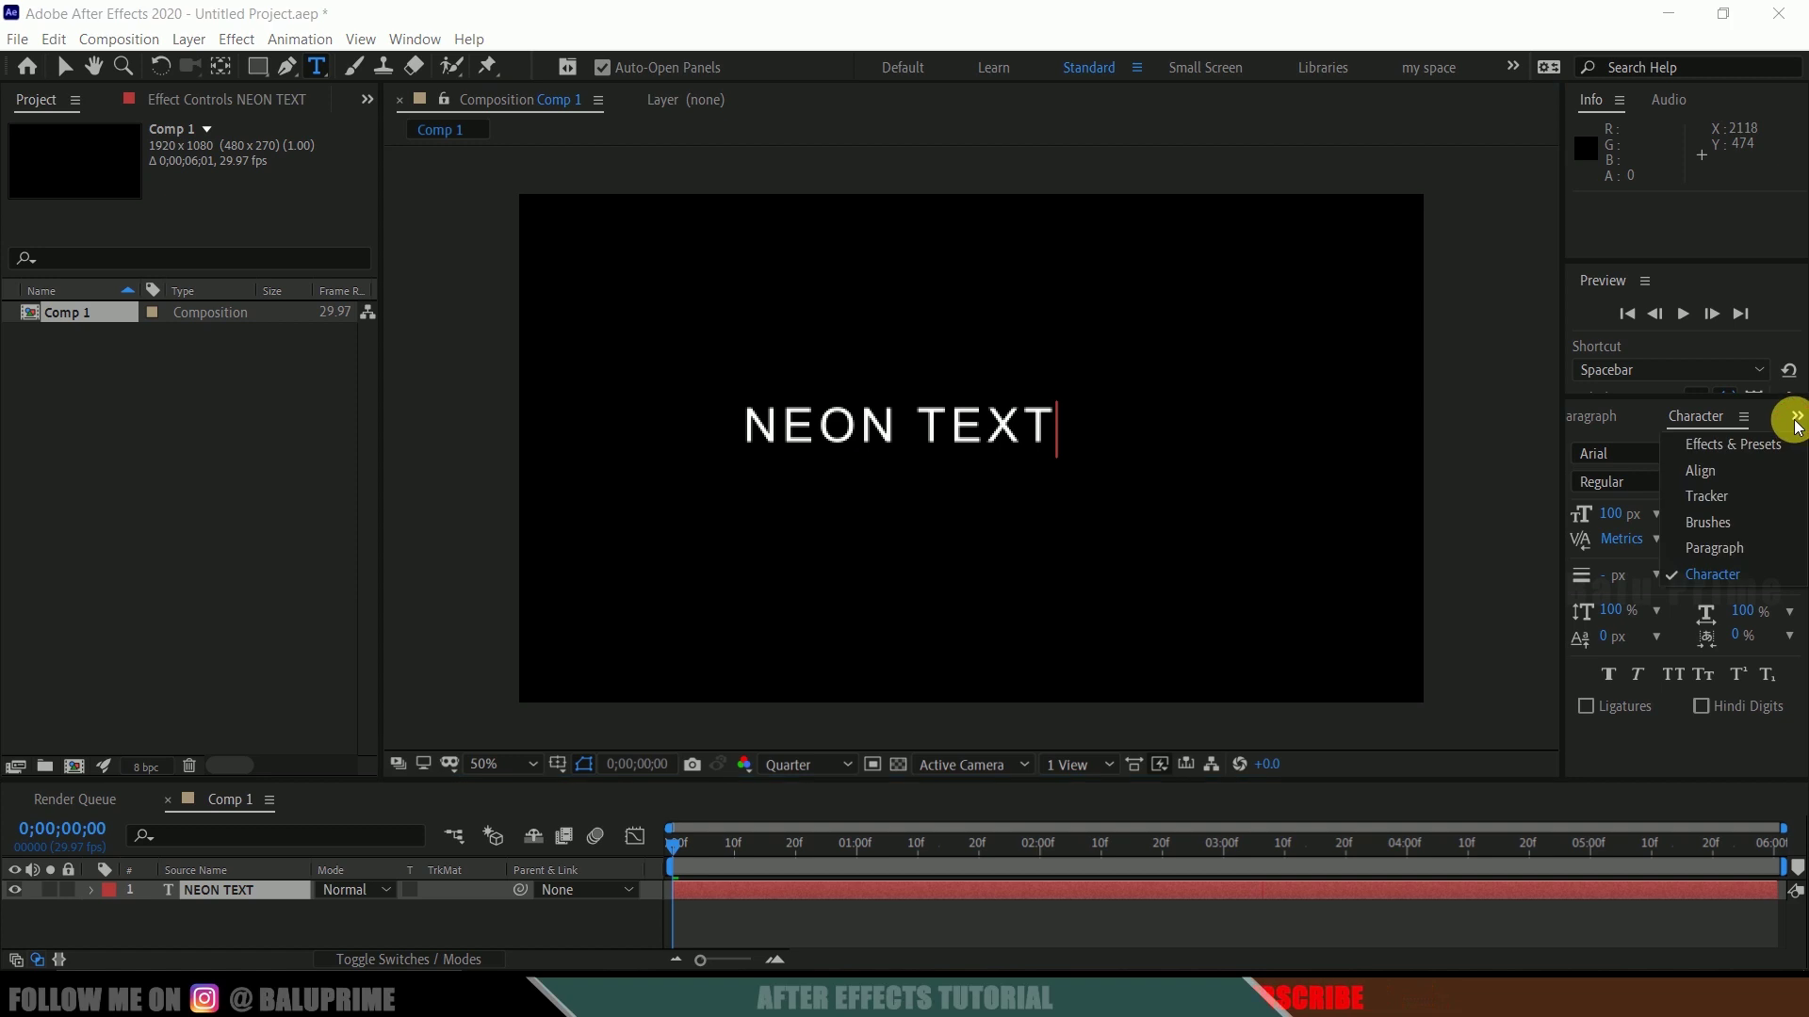
left_click(1693, 471)
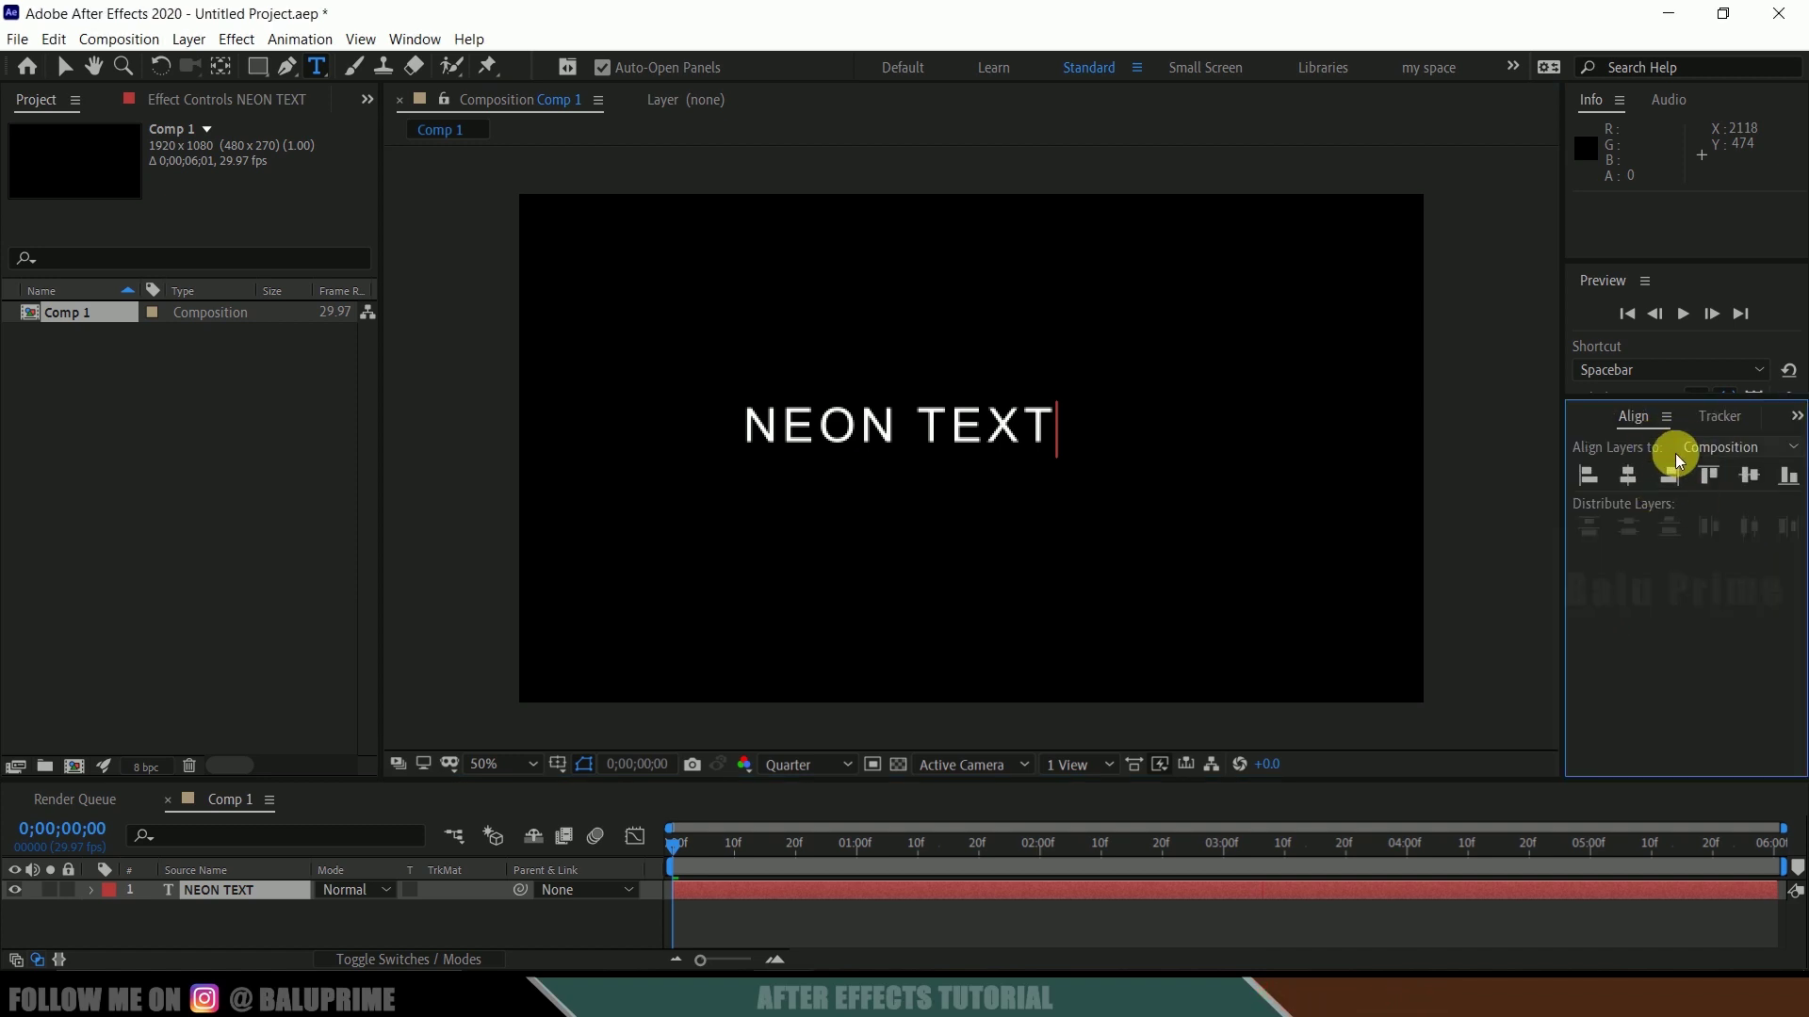
left_click(414, 38)
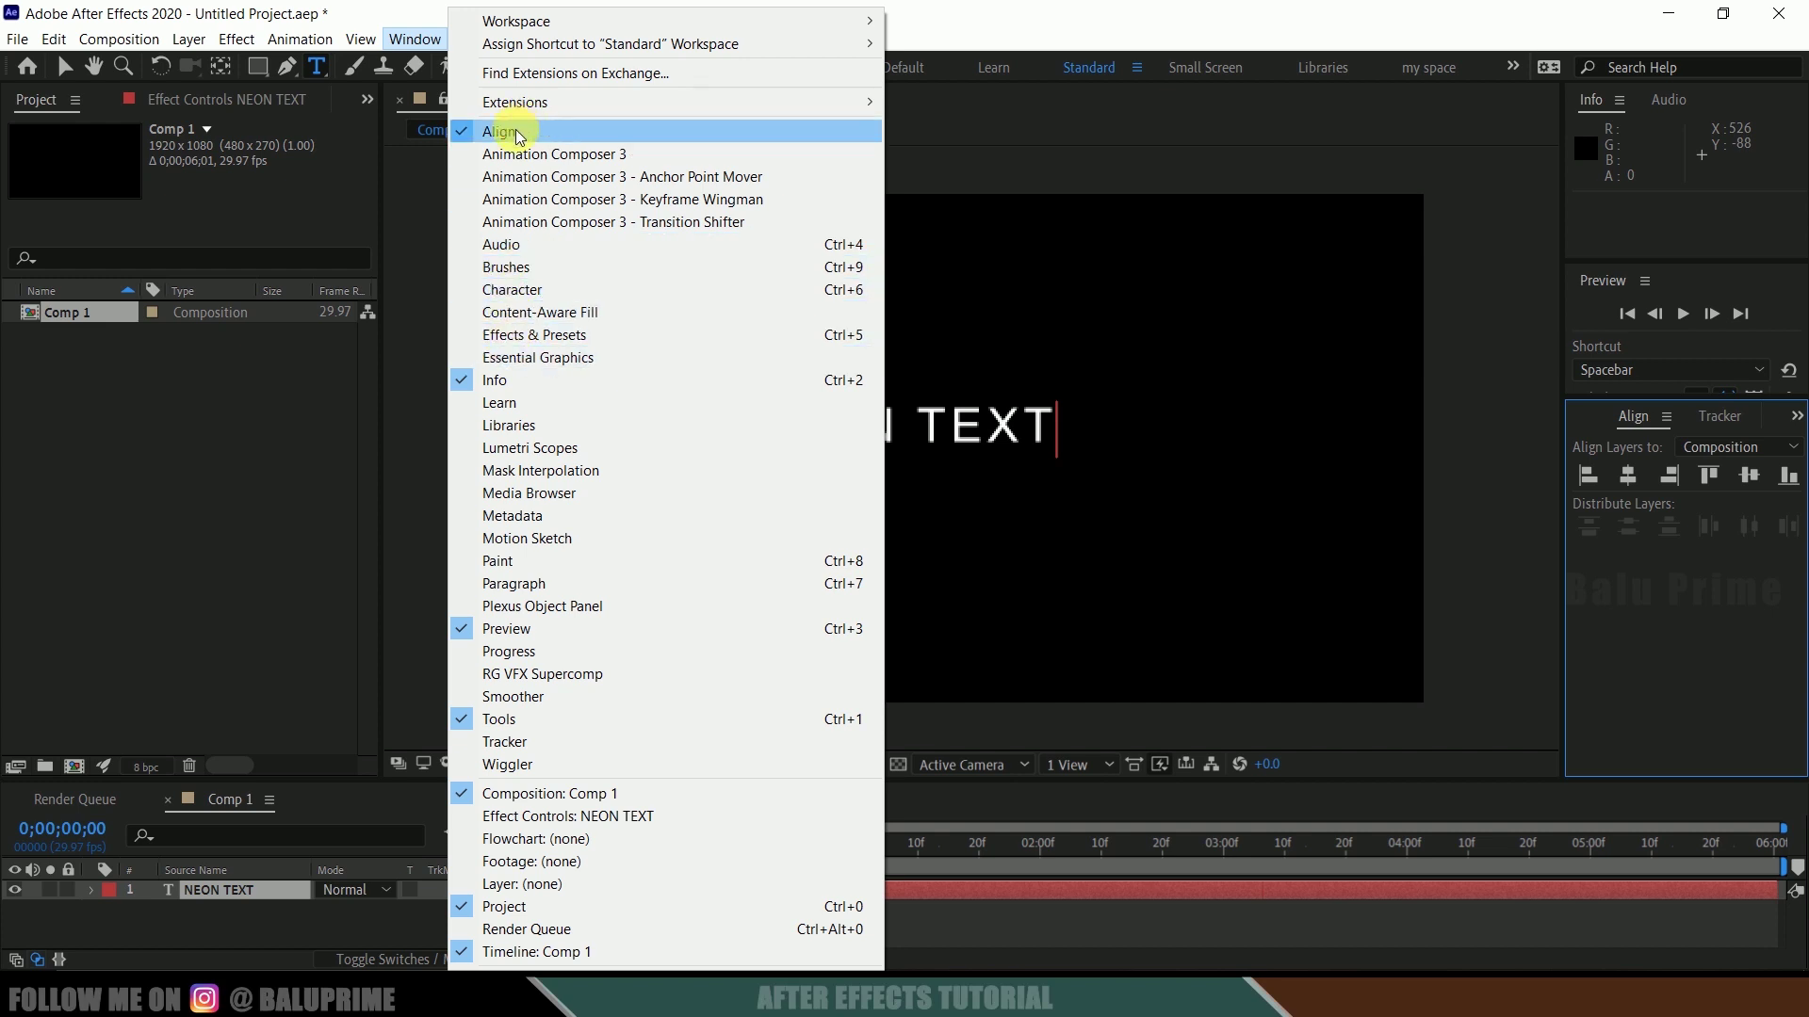
left_click(1628, 476)
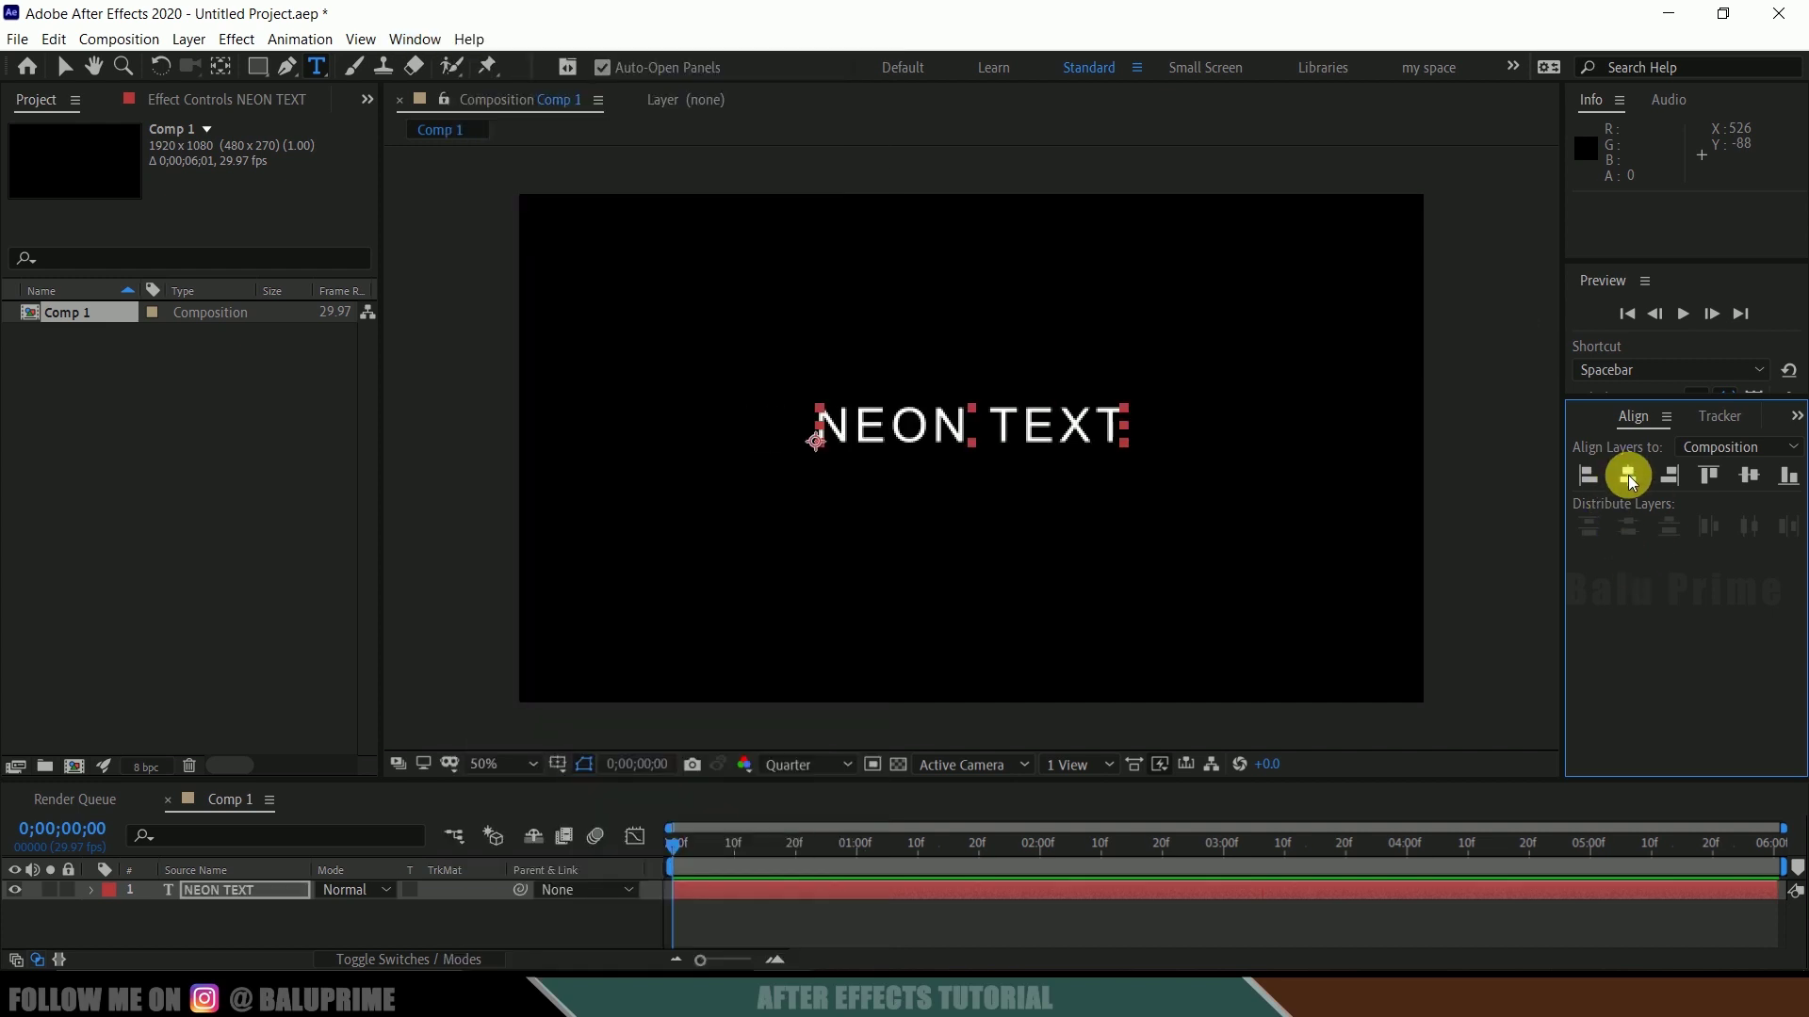
left_click(1750, 476)
left_click(223, 913)
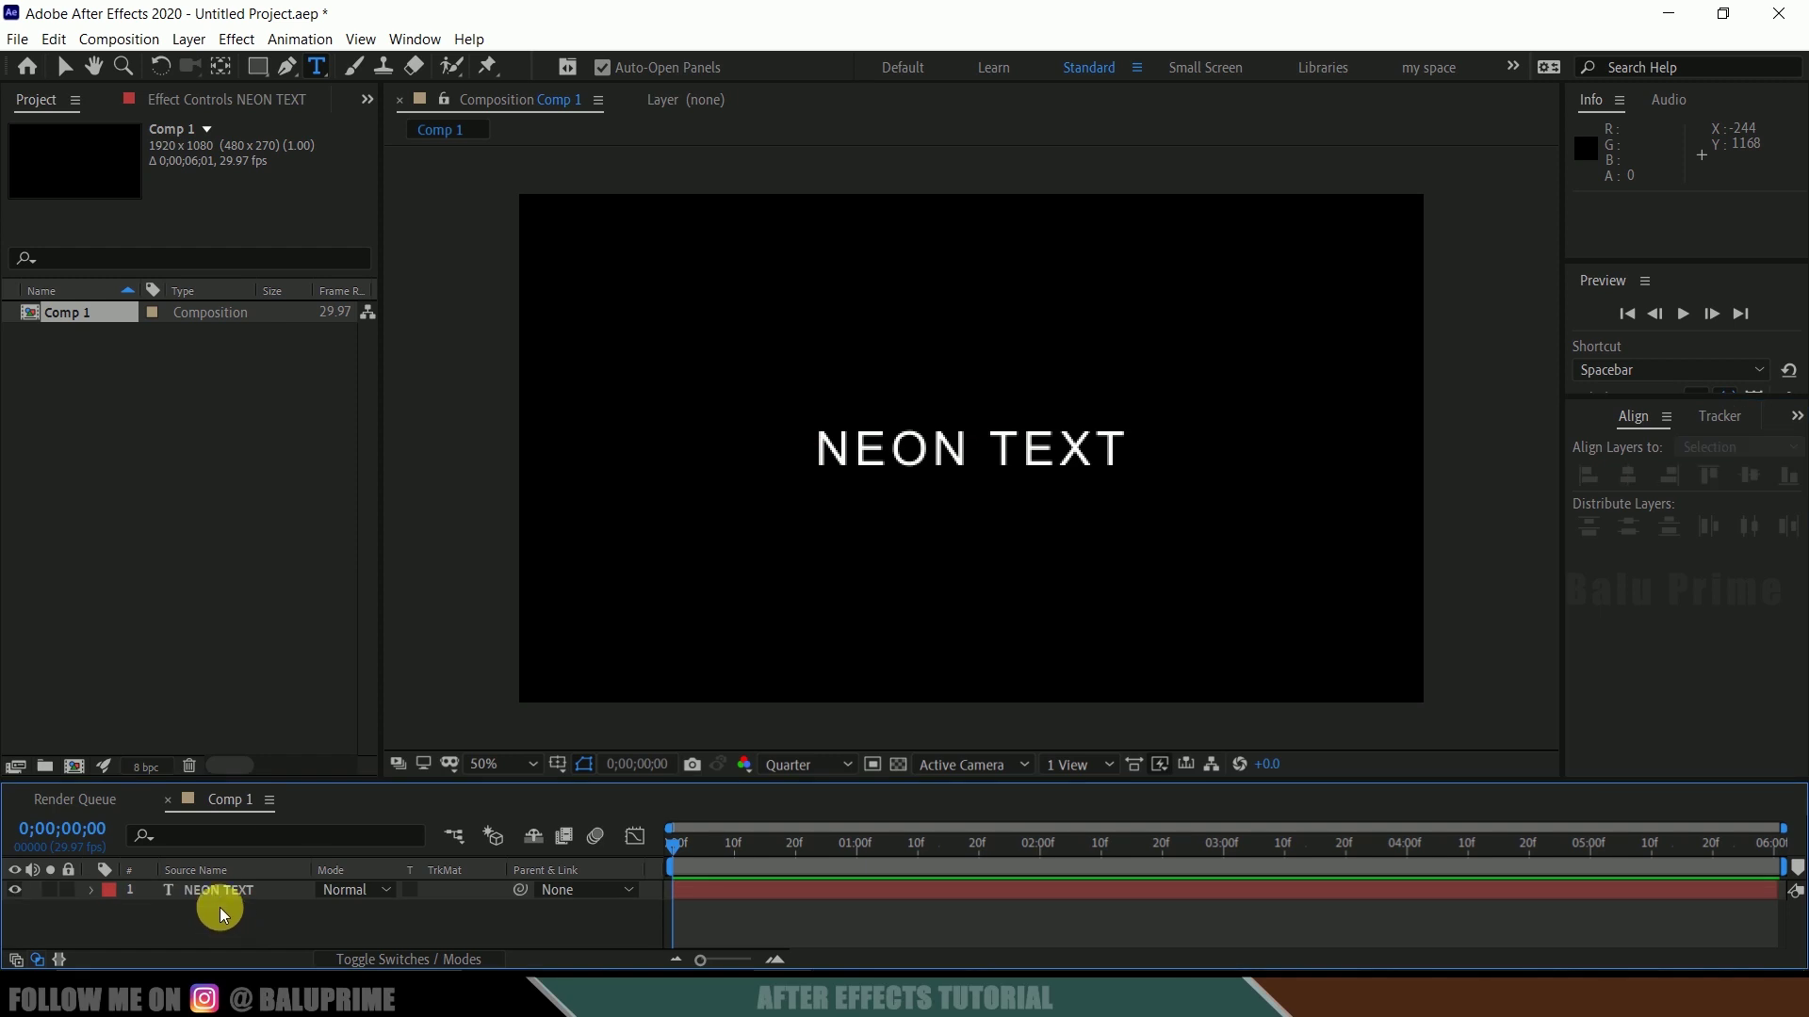
Generate a NEON TEXT Outlines layer using Create Masks from Text
left_click(216, 889)
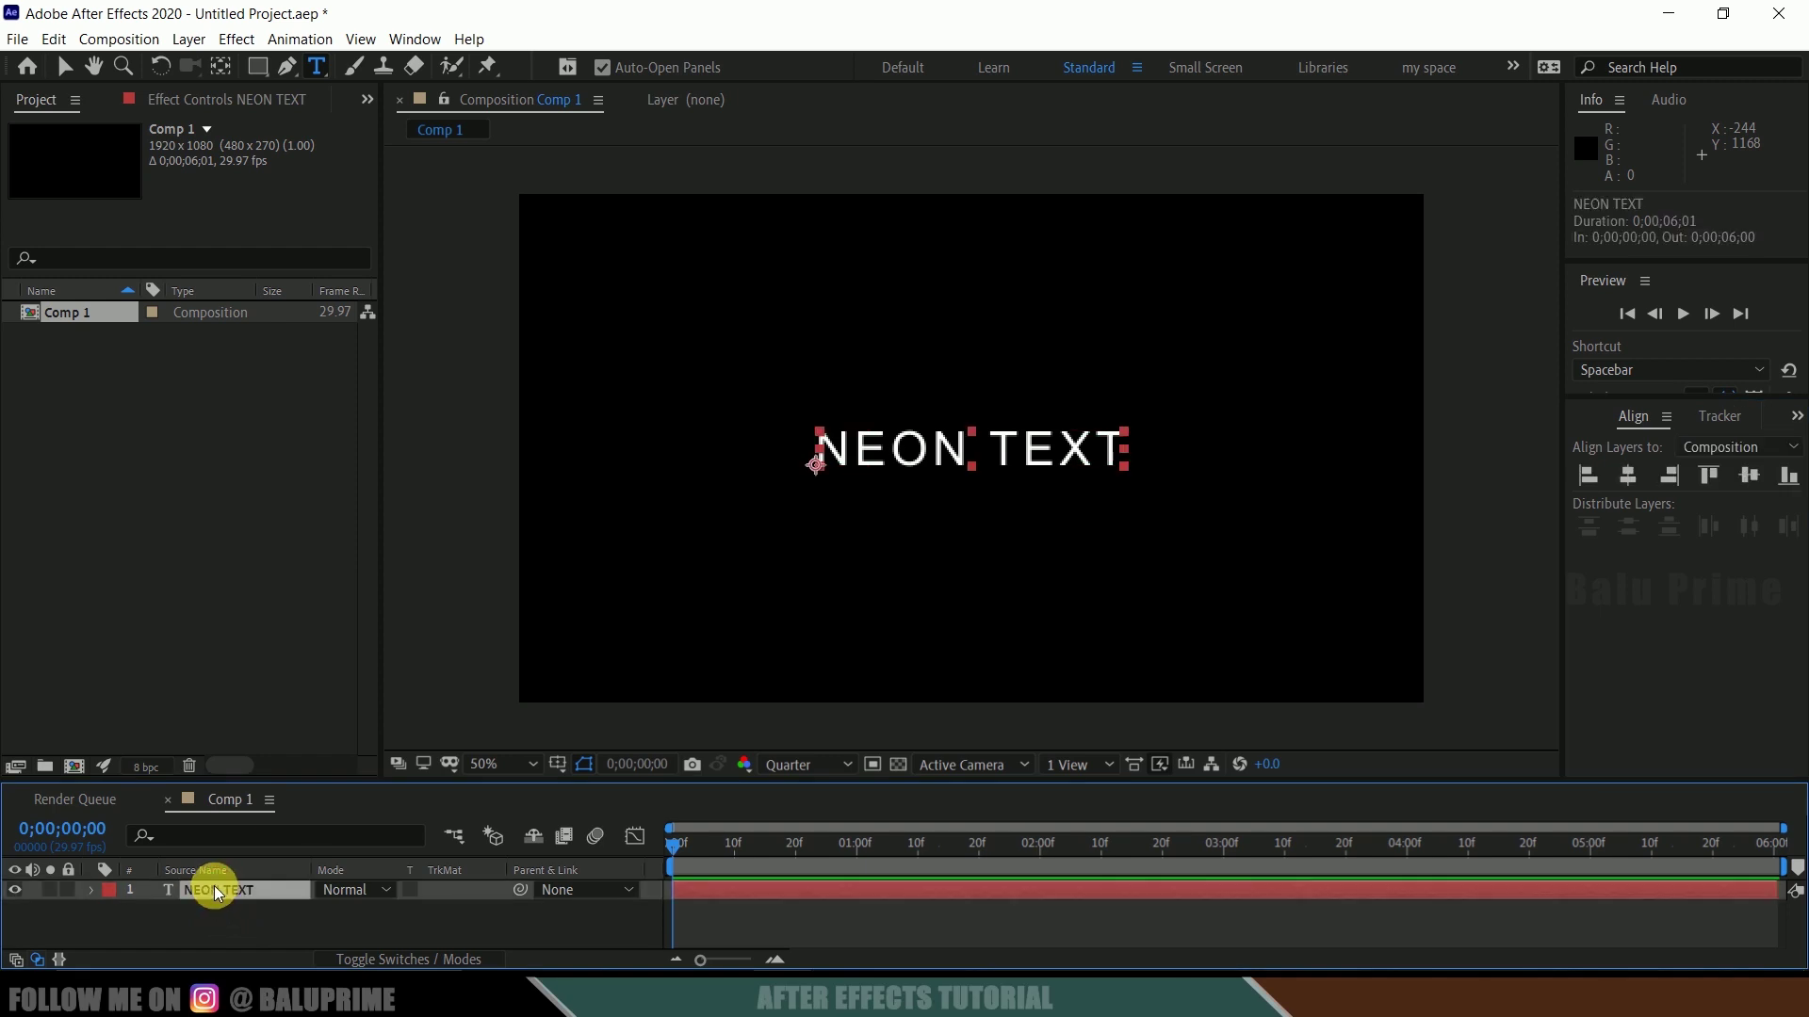
left_click(188, 40)
mouse_move(493, 640)
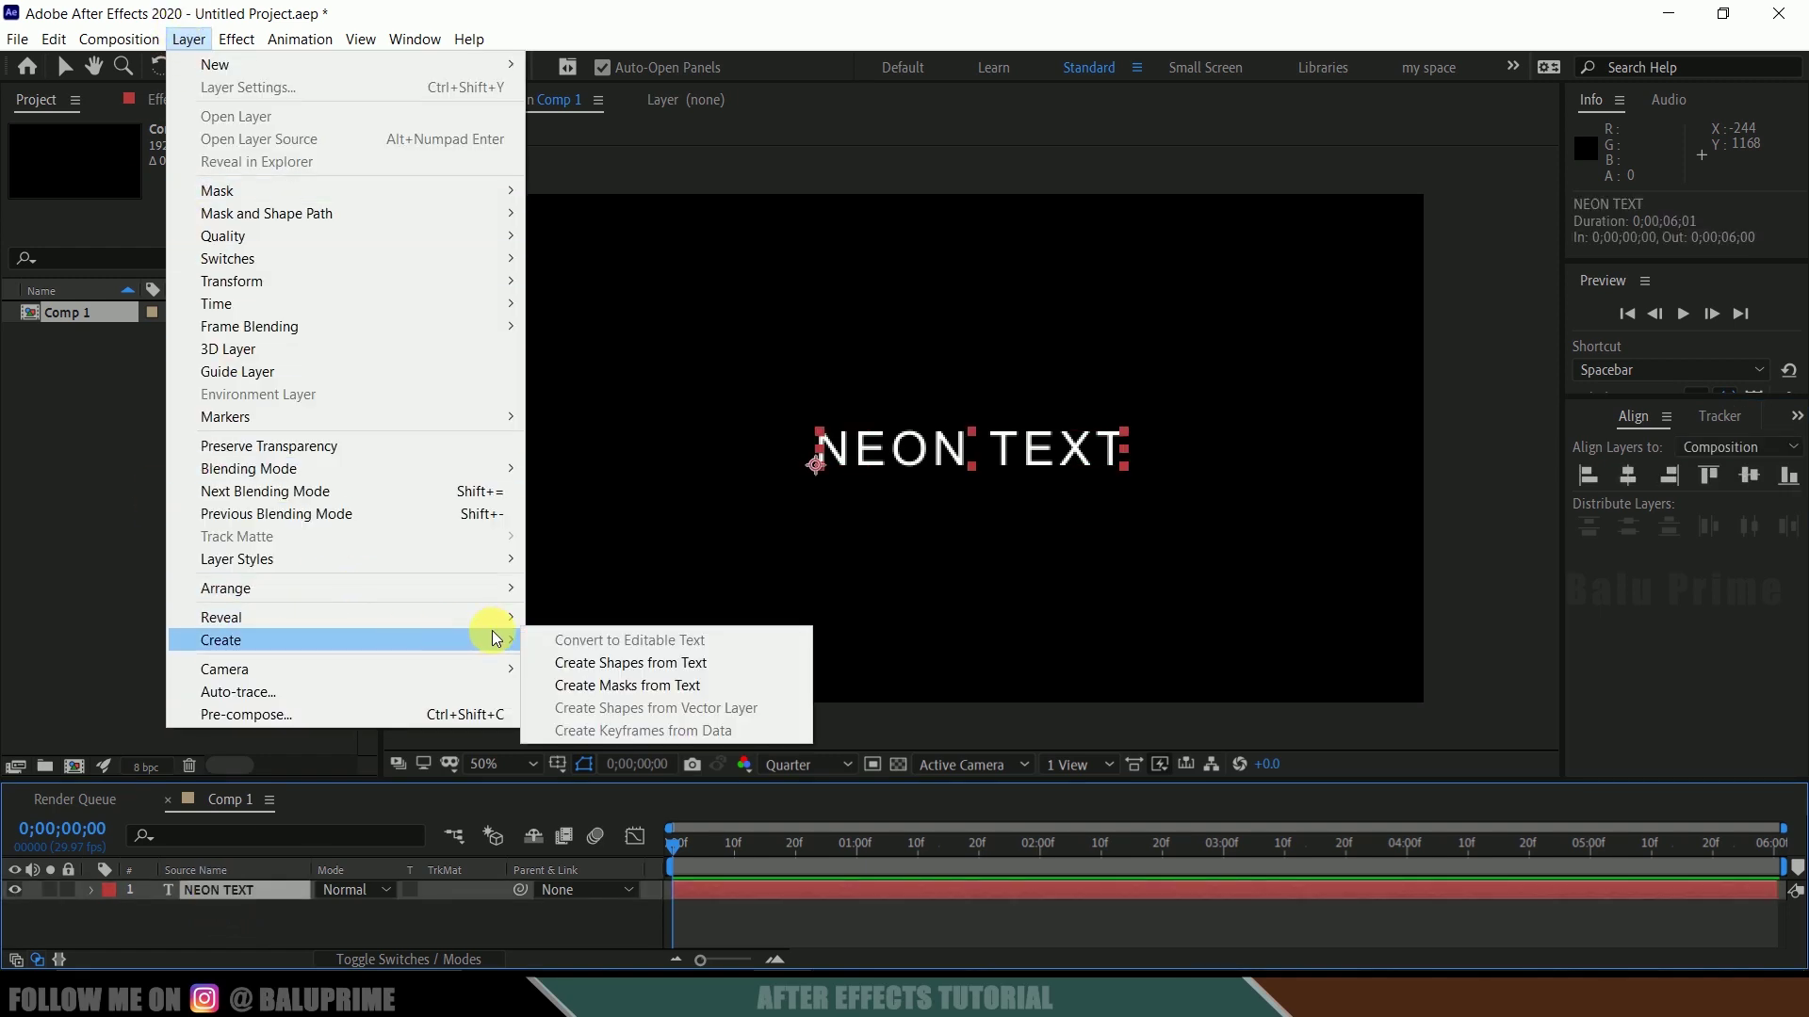
left_click(639, 697)
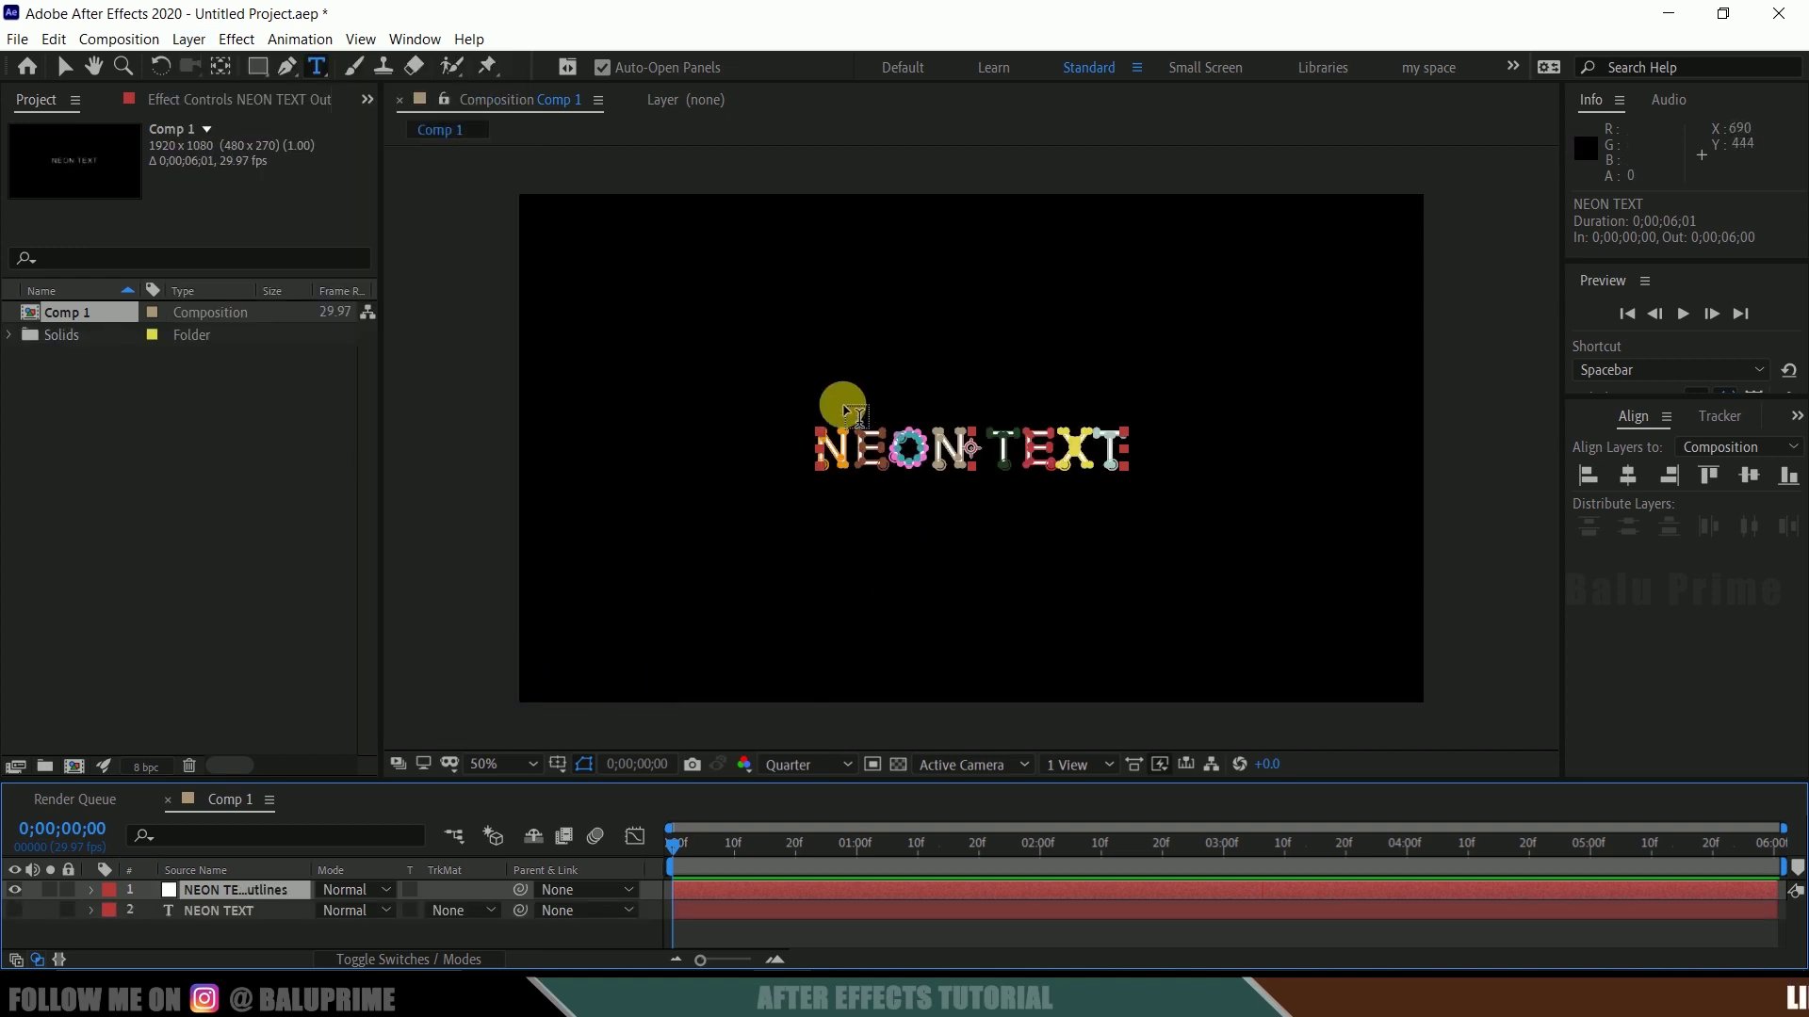
Delete the original NEON TEXT type layer
left_click(191, 933)
left_click(215, 911)
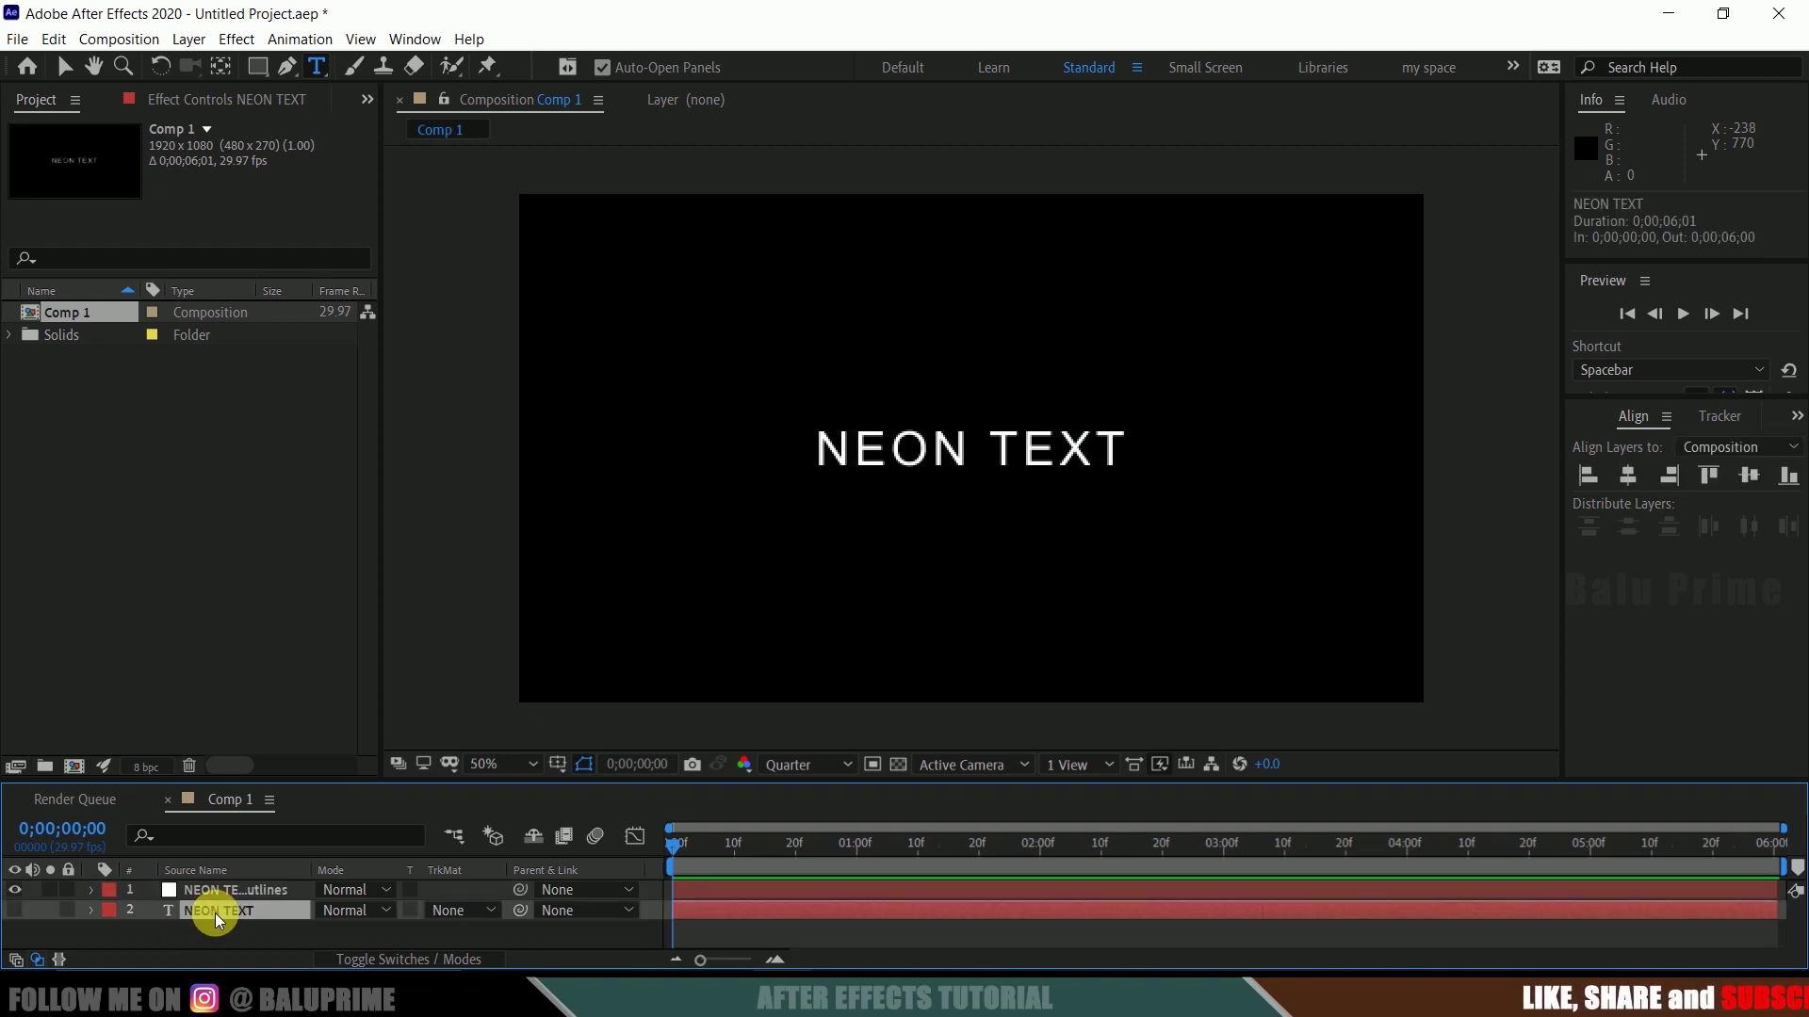
key("Delete")
key("ctrl+5")
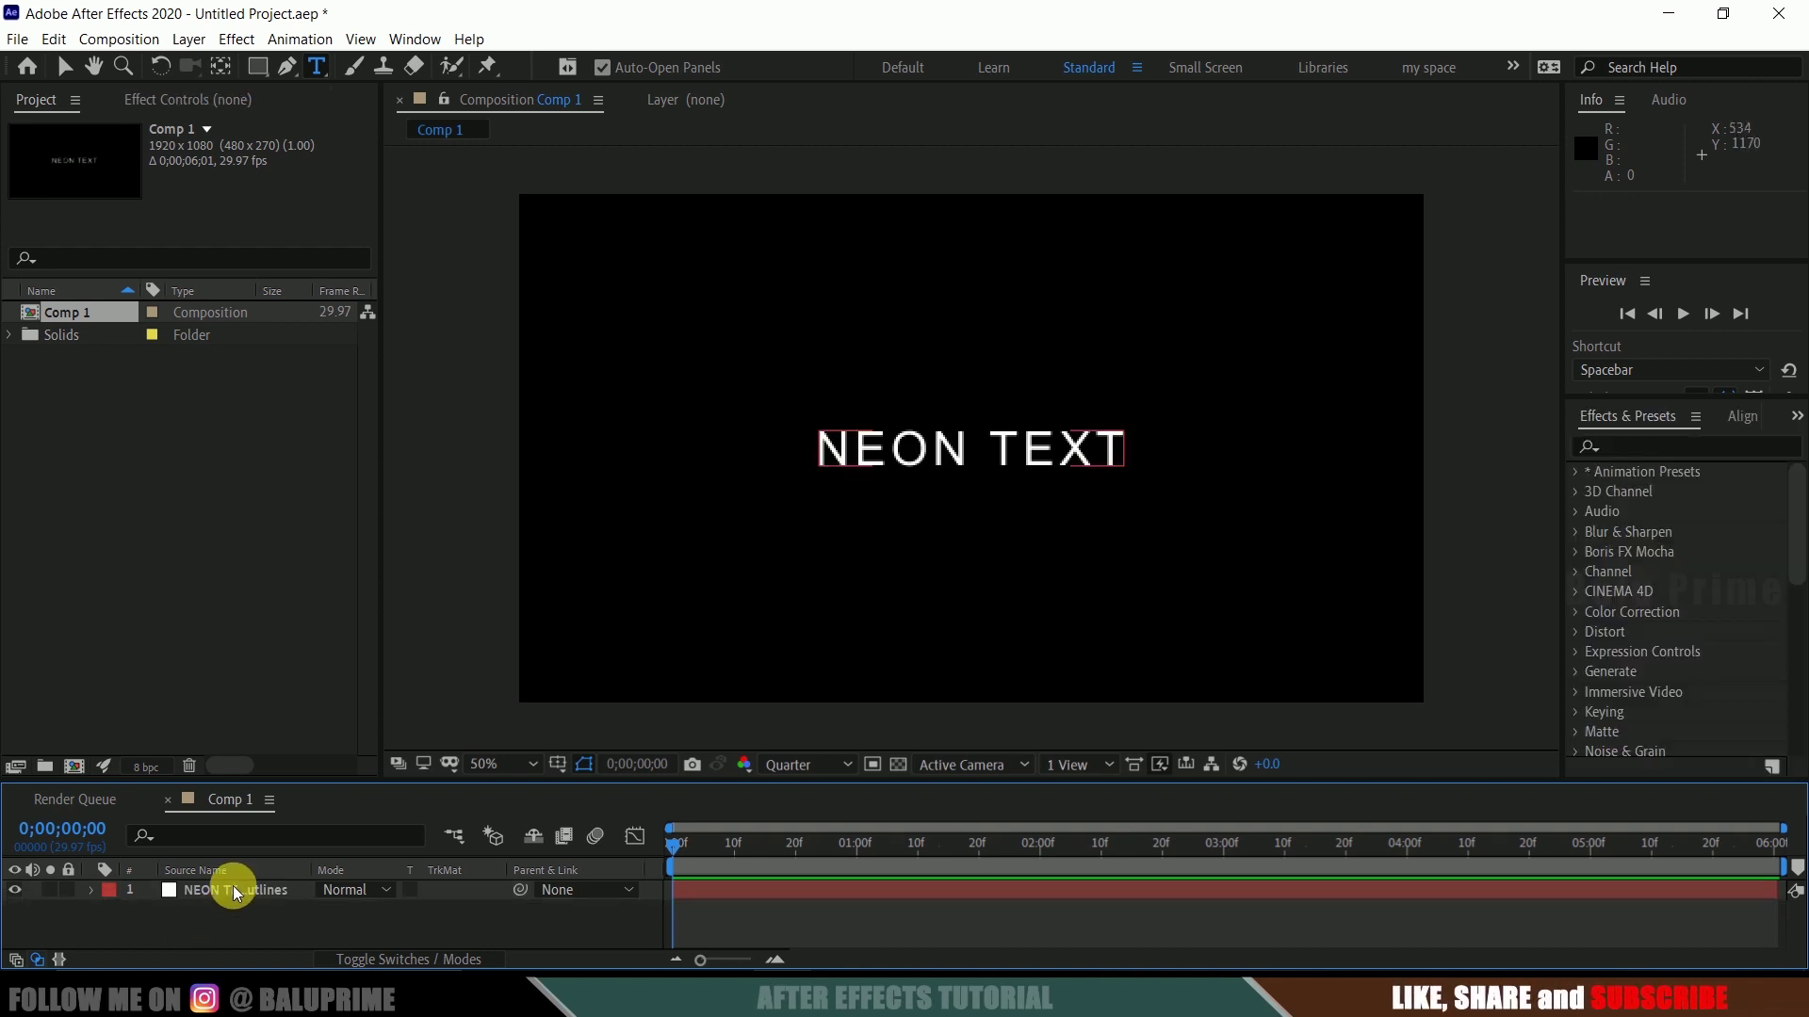
Search Effects & Presets for 'saber' and apply Saber to the NEON TEXT Outlines layer
left_click(233, 889)
left_click(1646, 448)
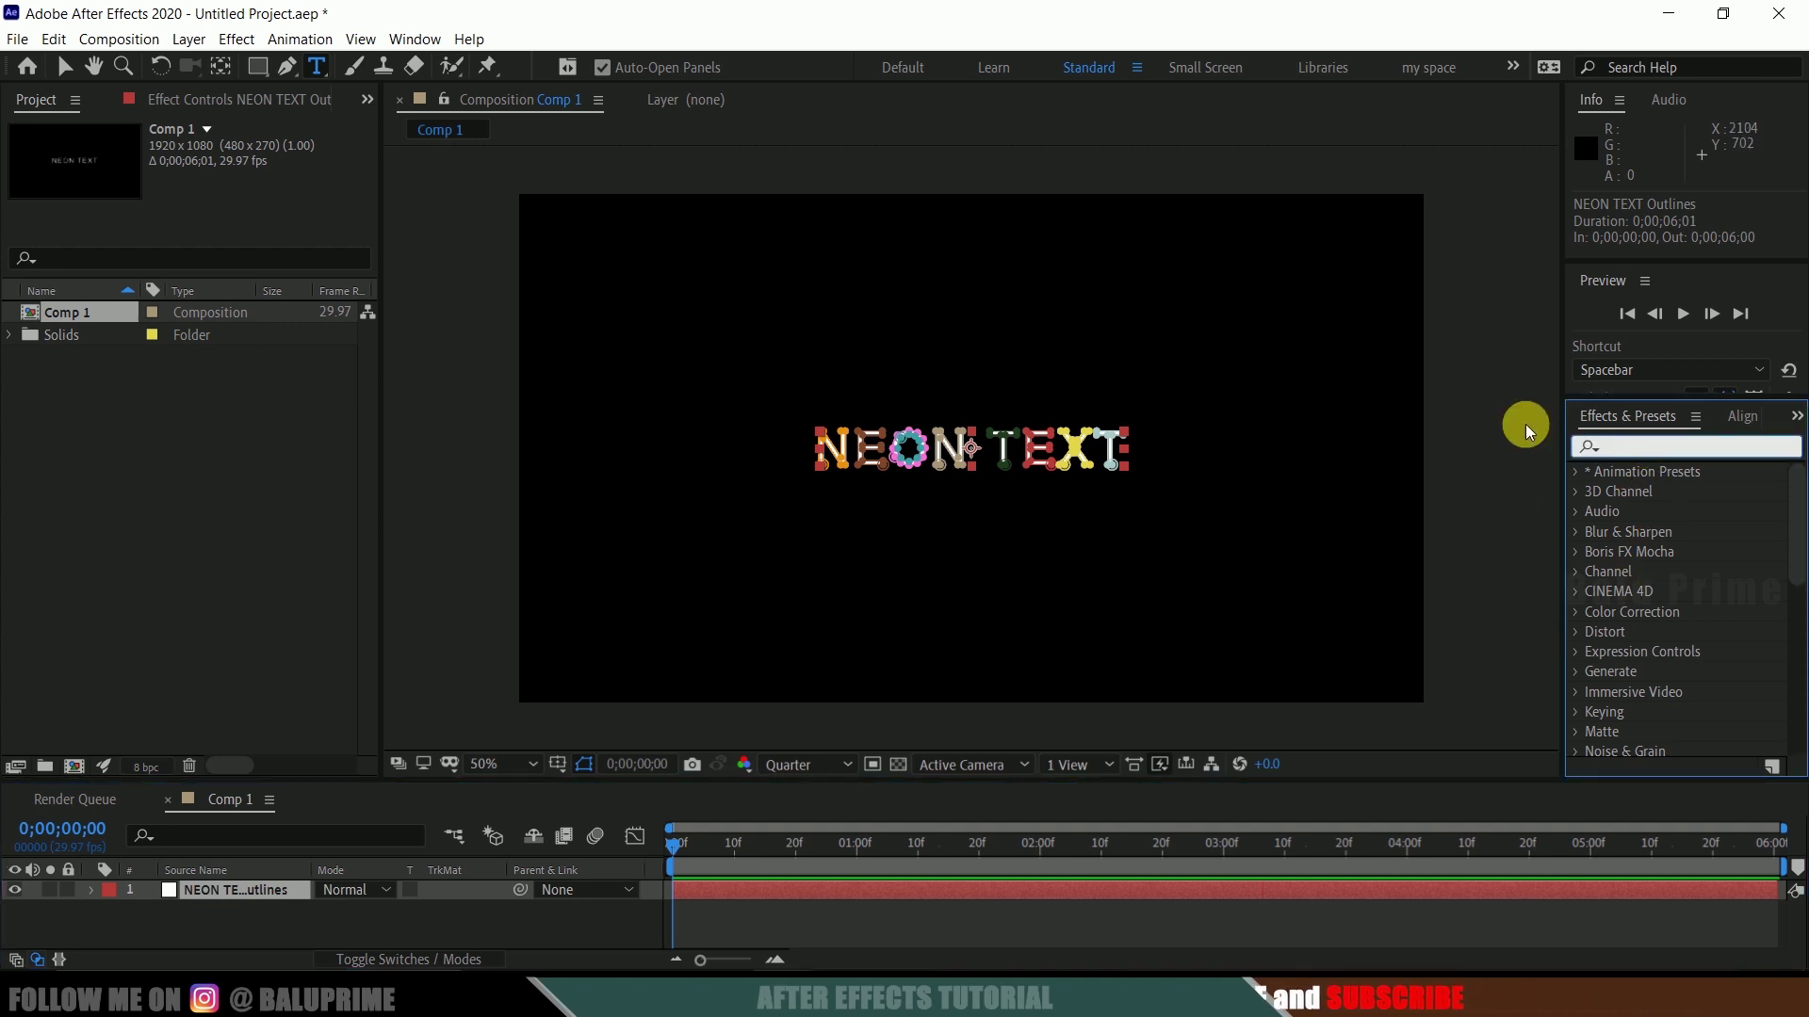
left_click(415, 39)
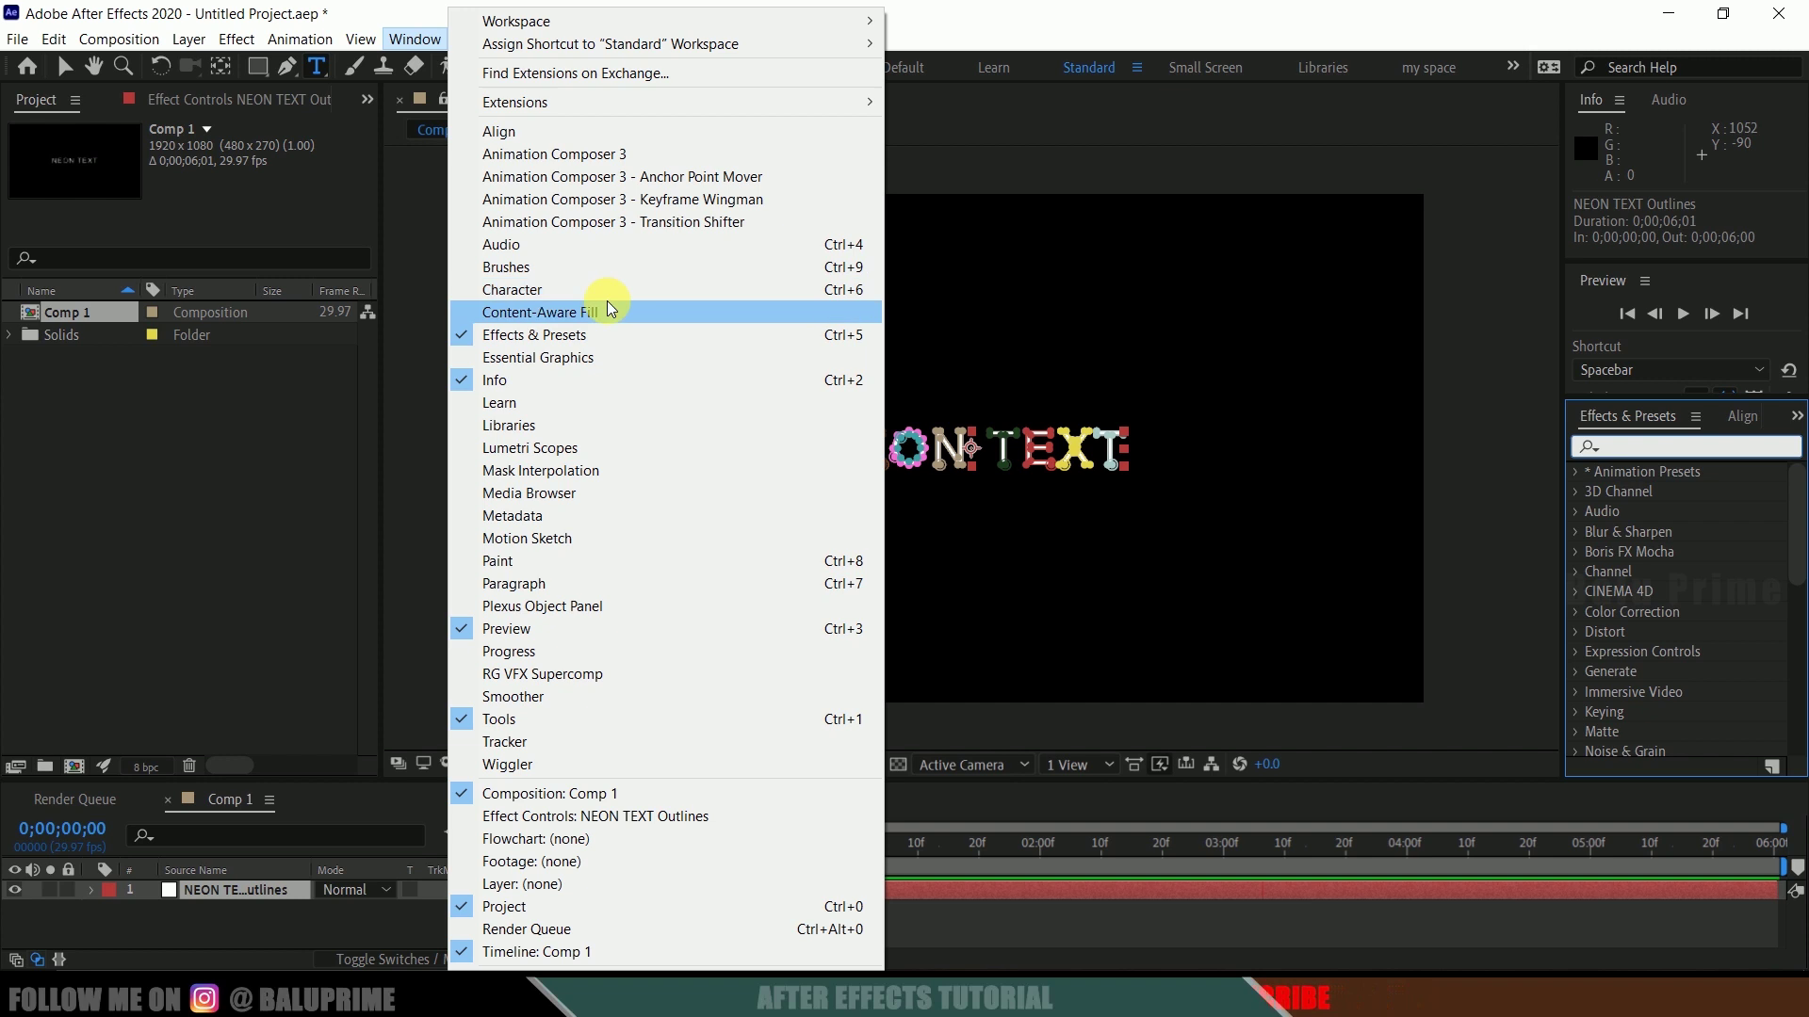
left_click(533, 336)
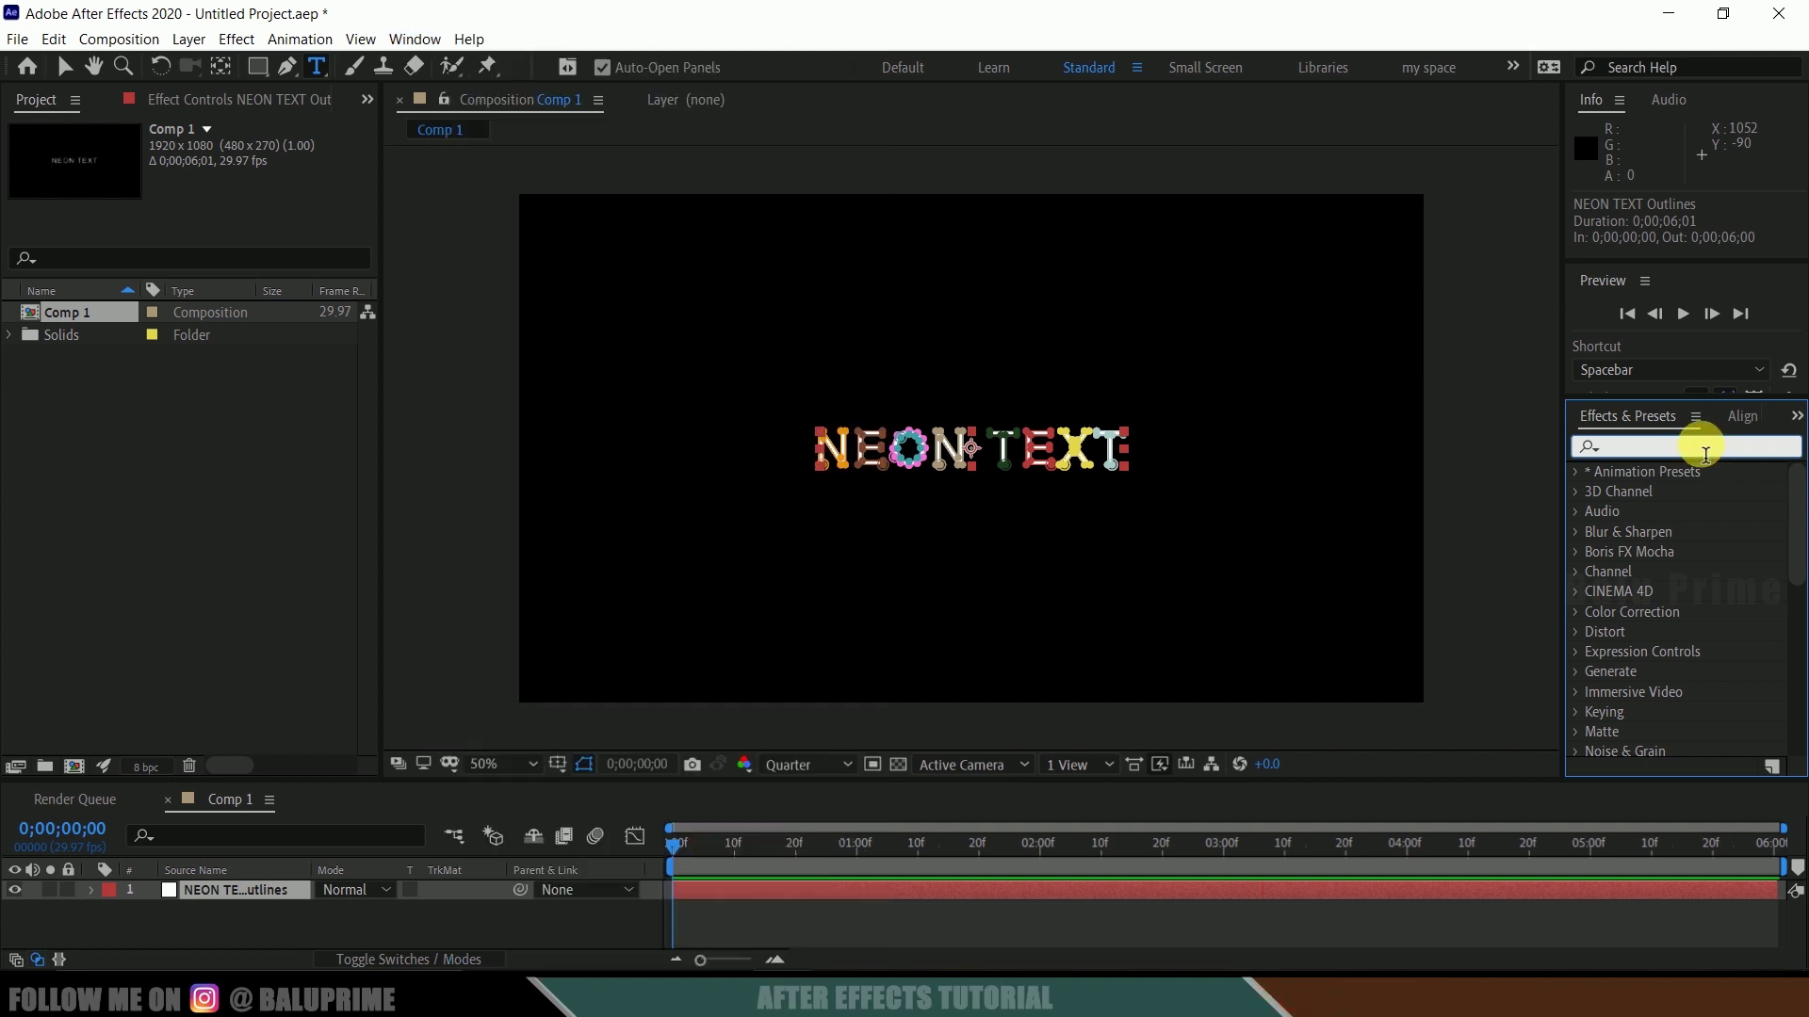
type("saber")
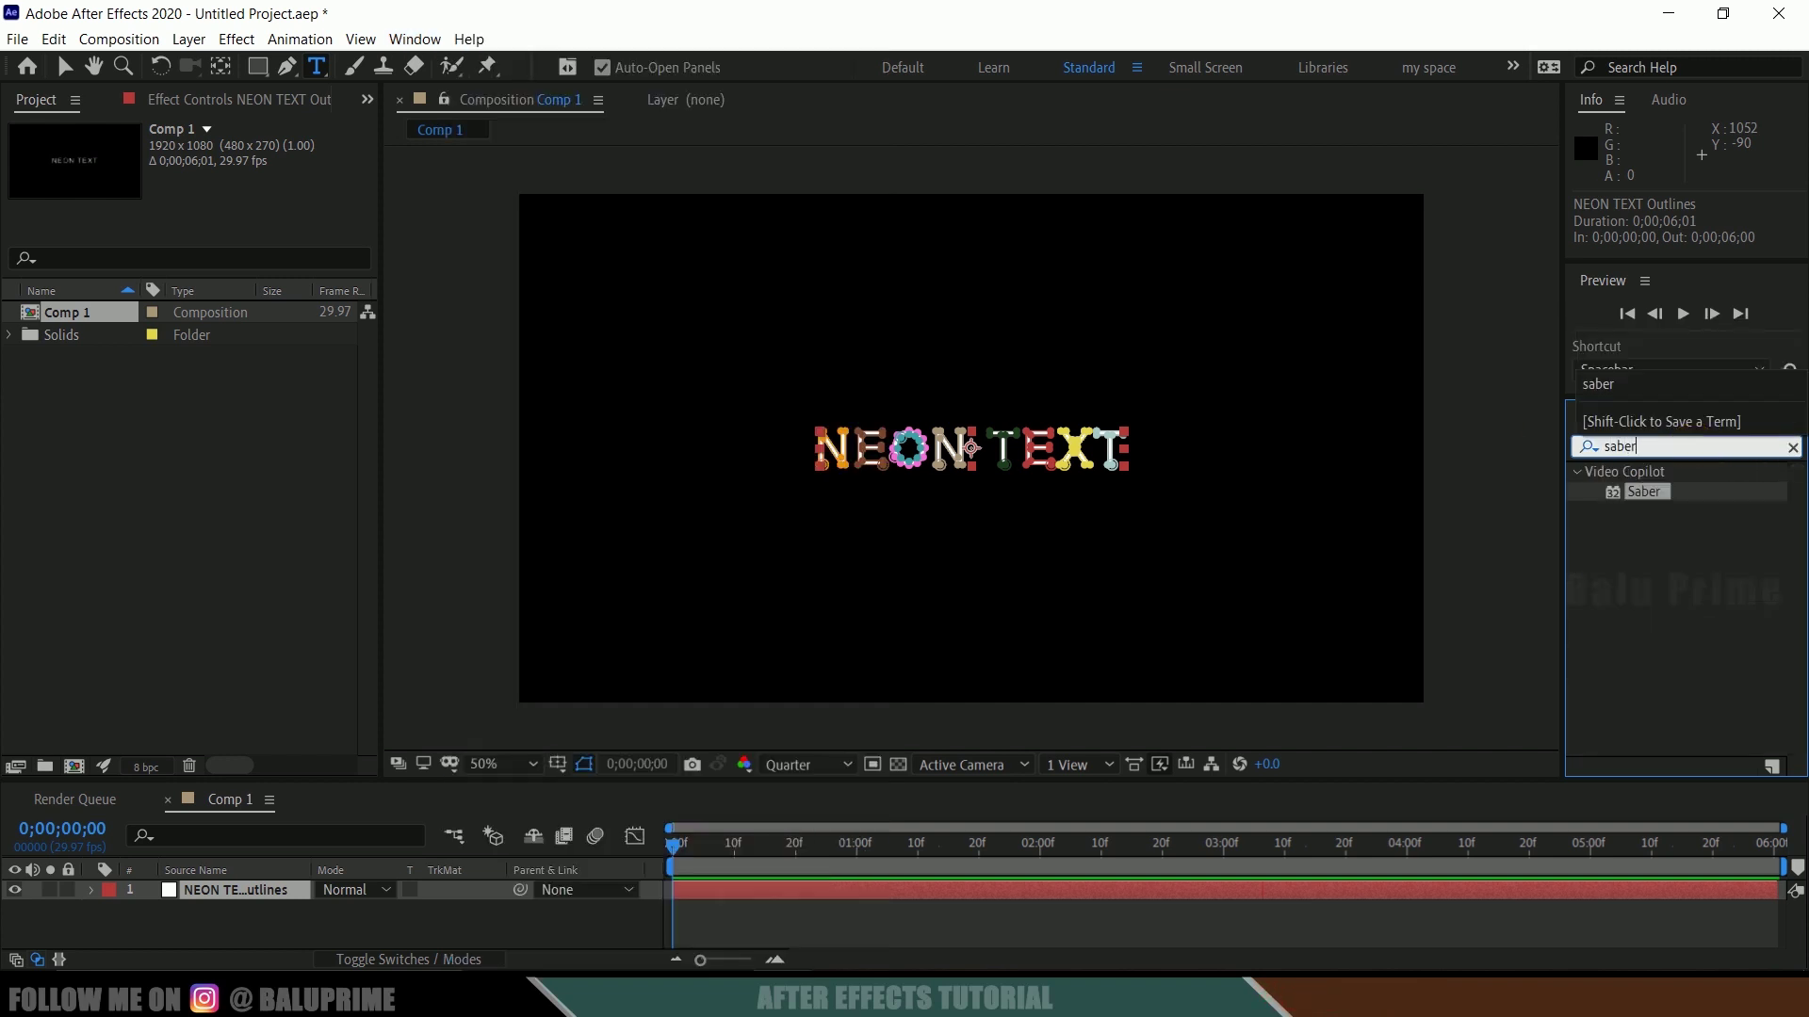
left_click(1642, 492)
left_click_drag(1642, 500, 202, 885)
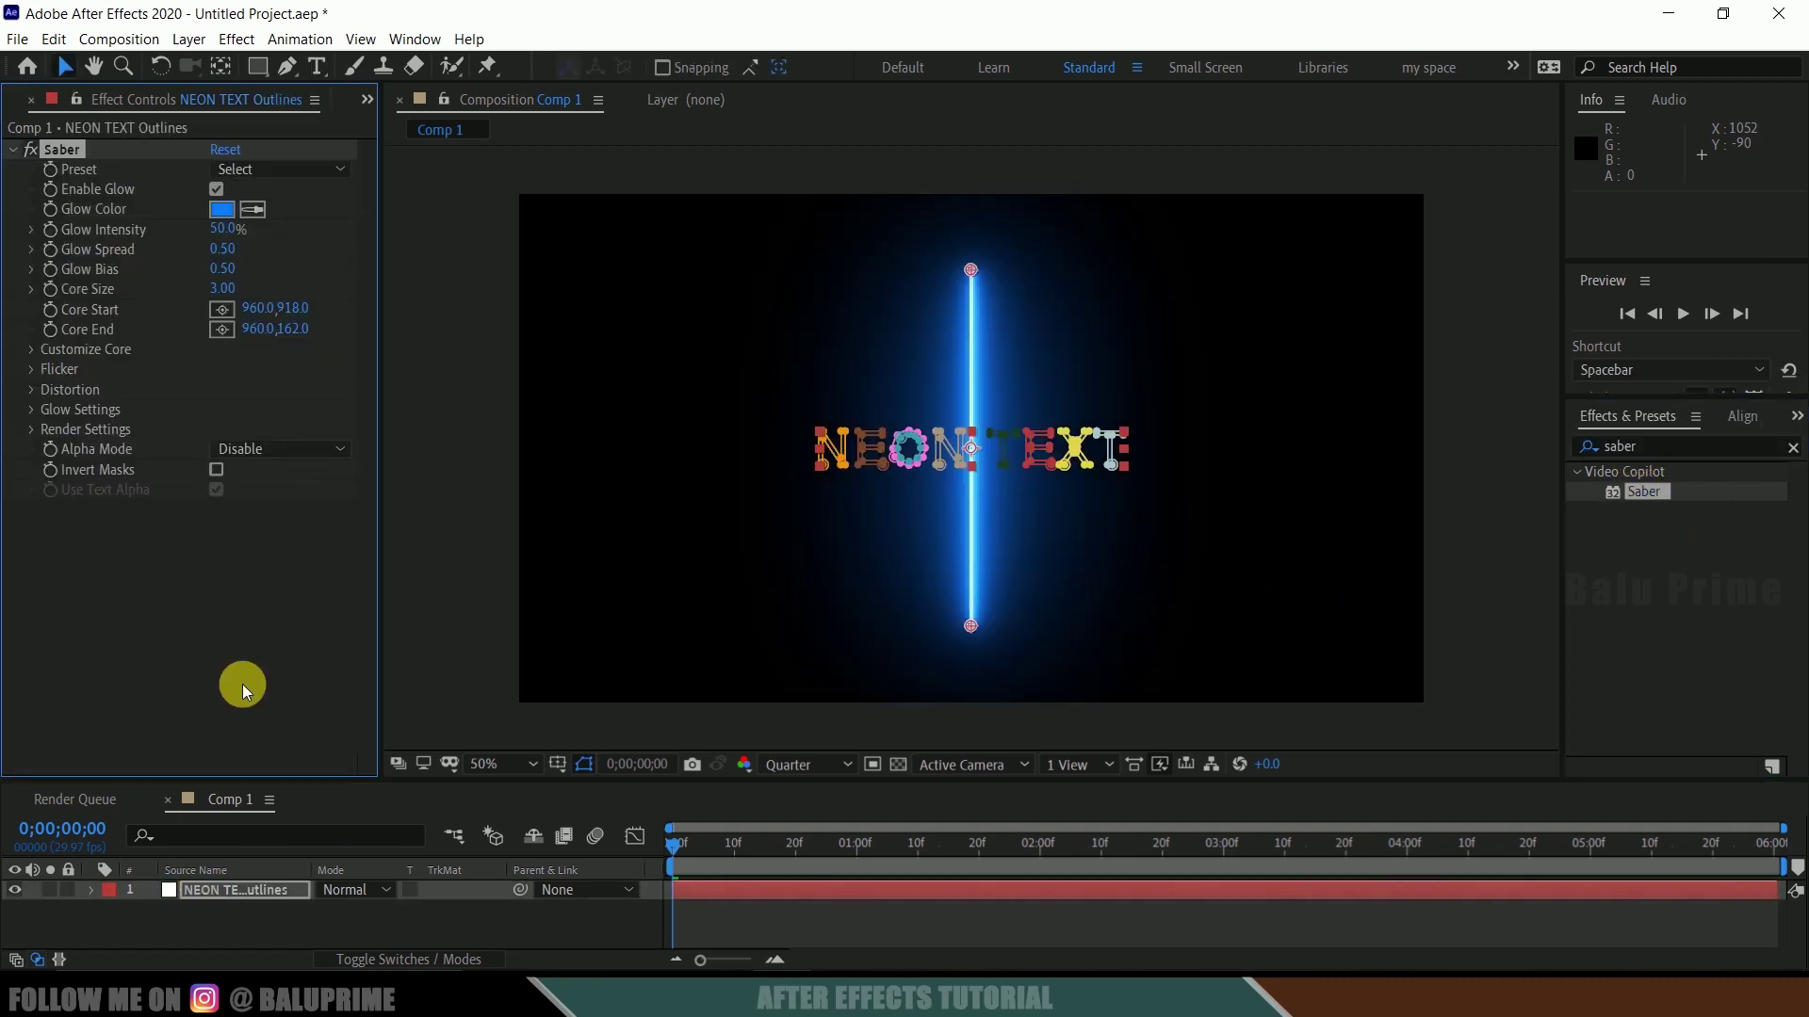
Set Saber's core type to follow the layer masks and apply the Neon preset
left_click(30, 353)
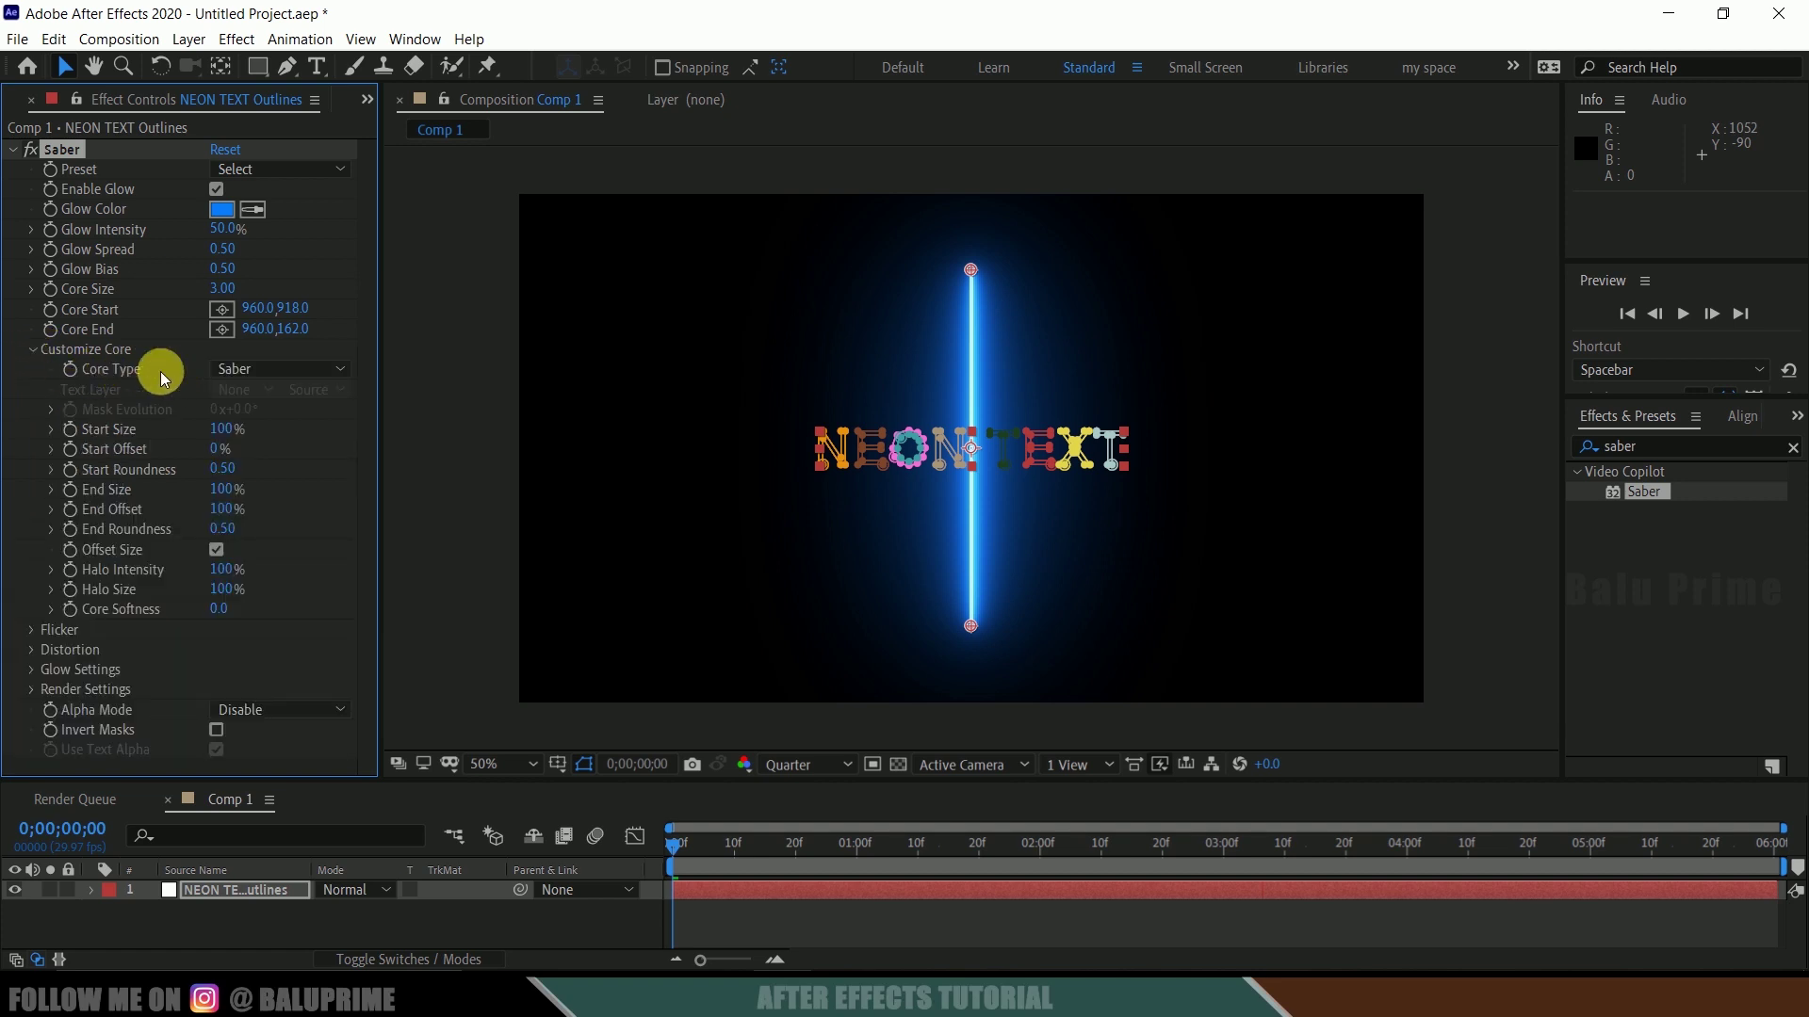
left_click(217, 373)
left_click(314, 413)
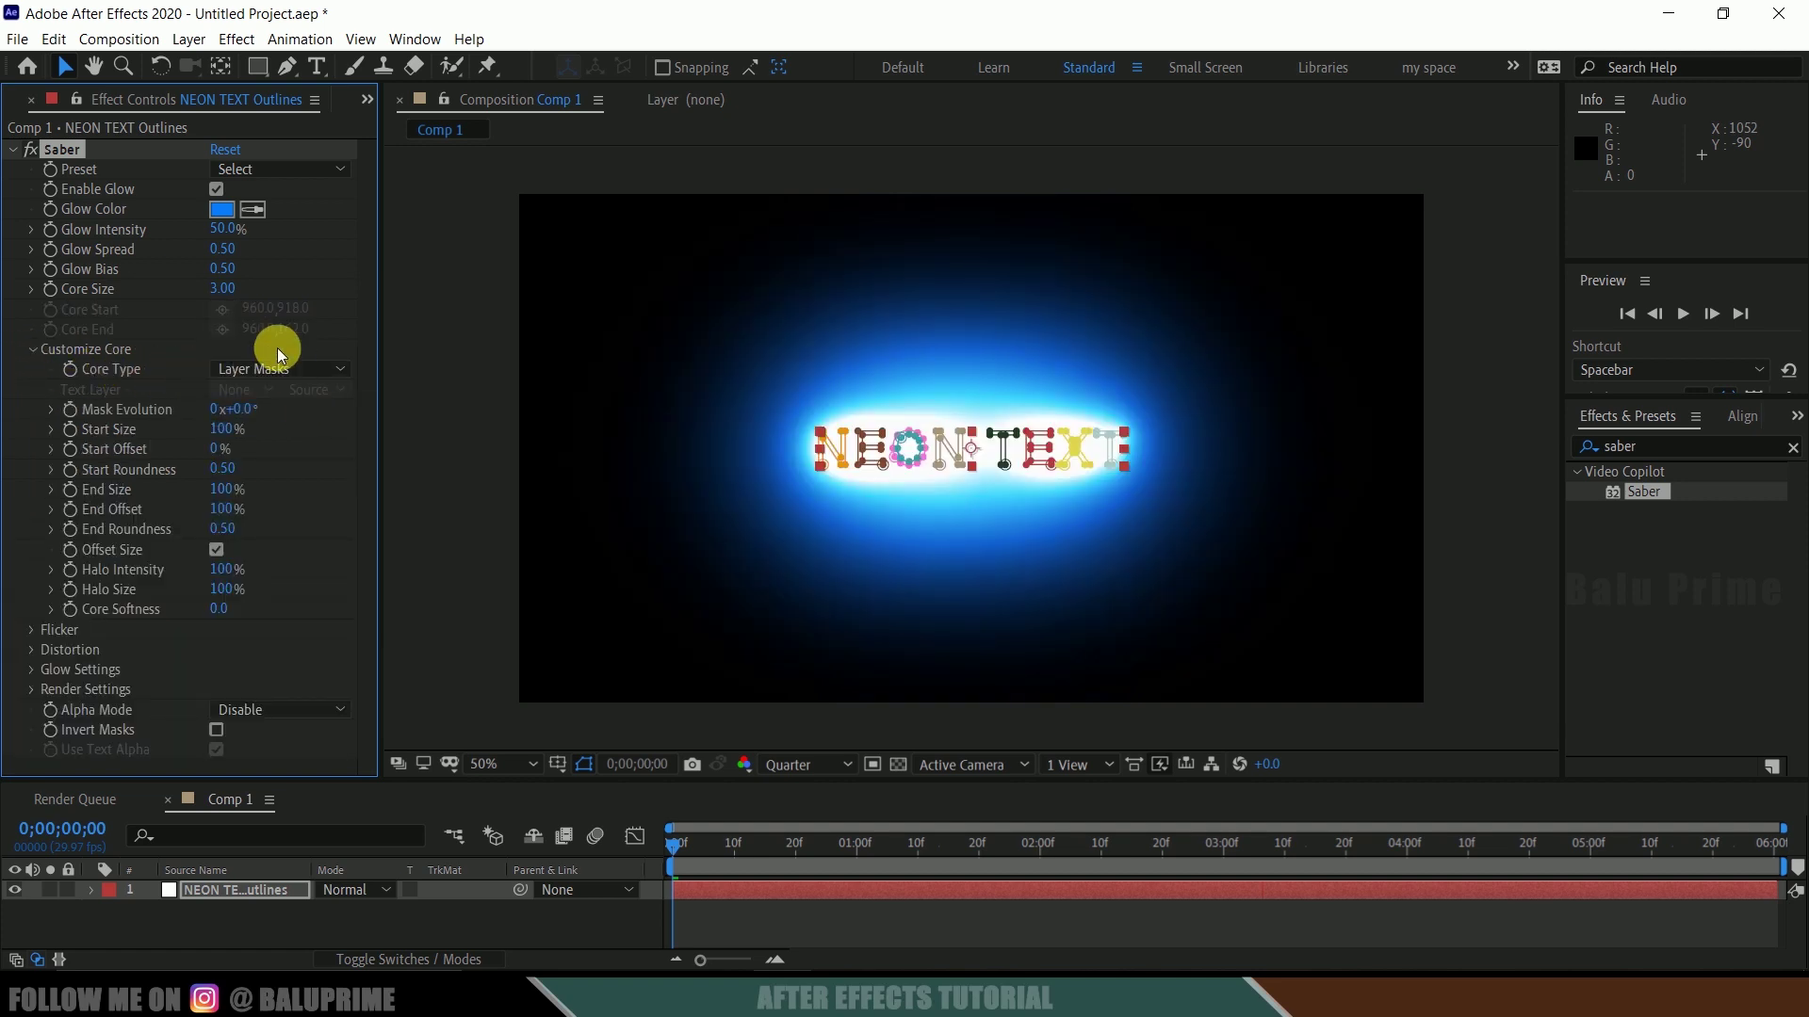
left_click(264, 170)
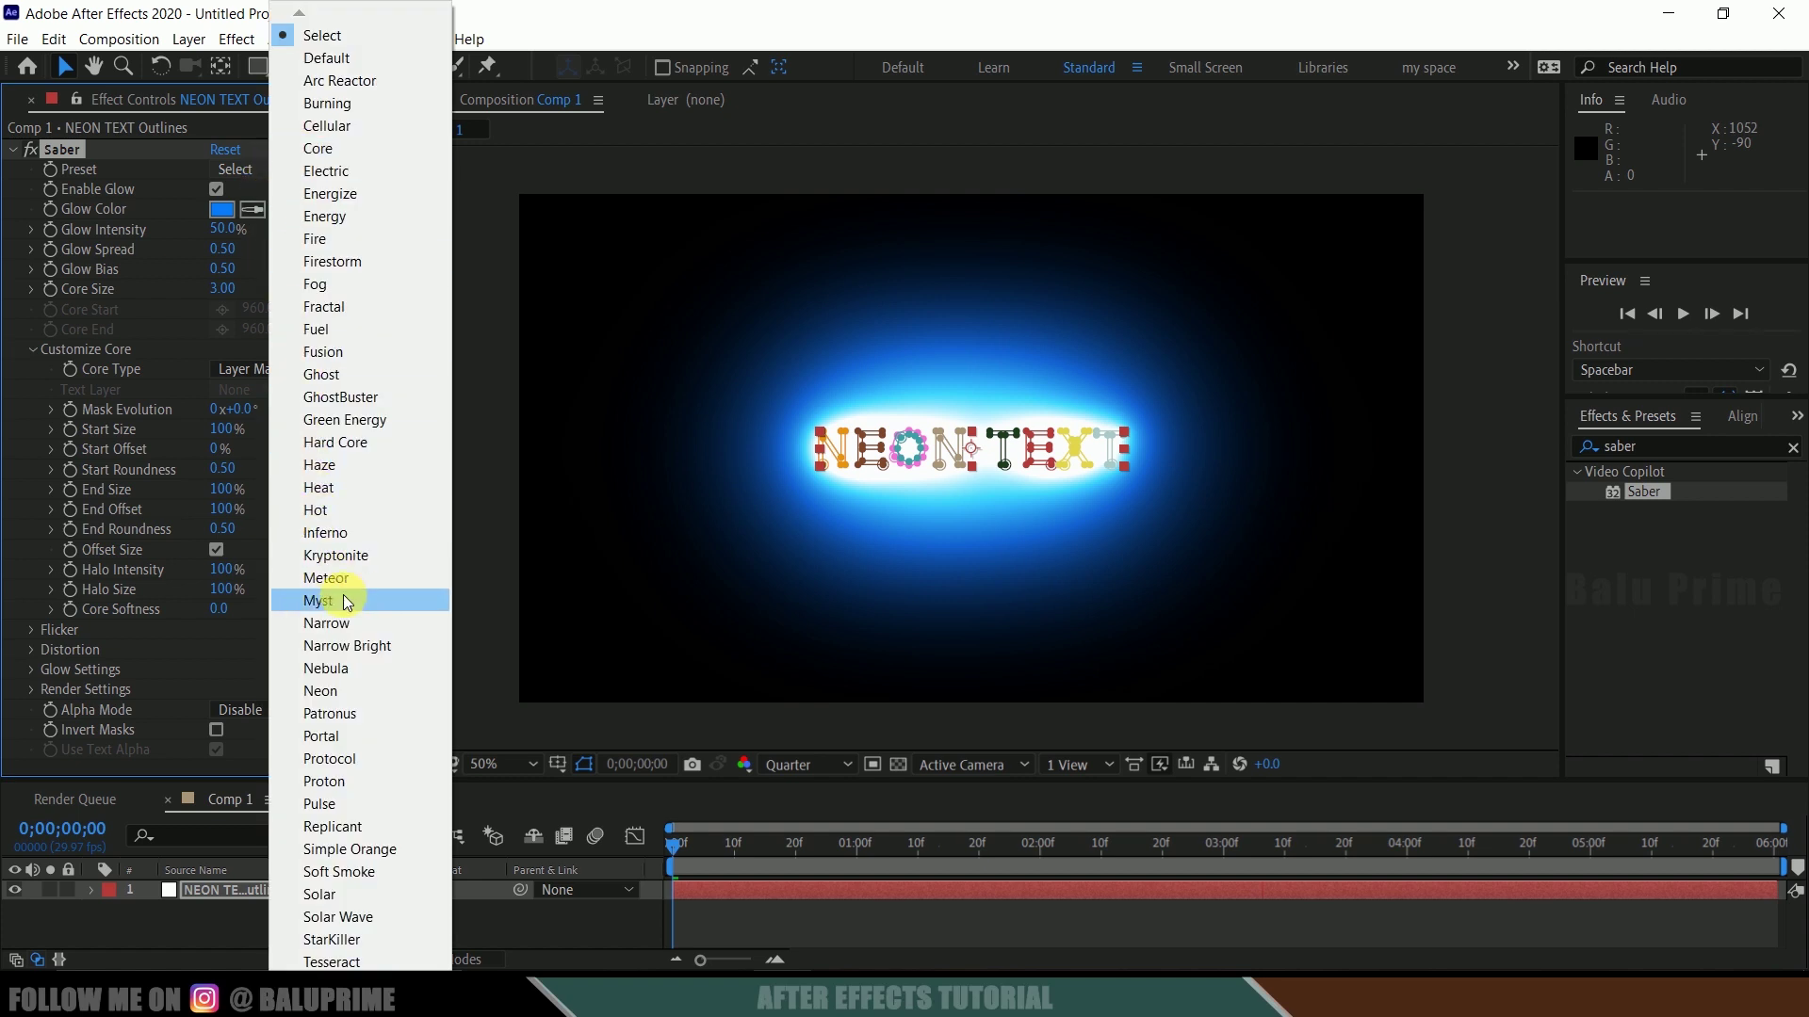
left_click(322, 692)
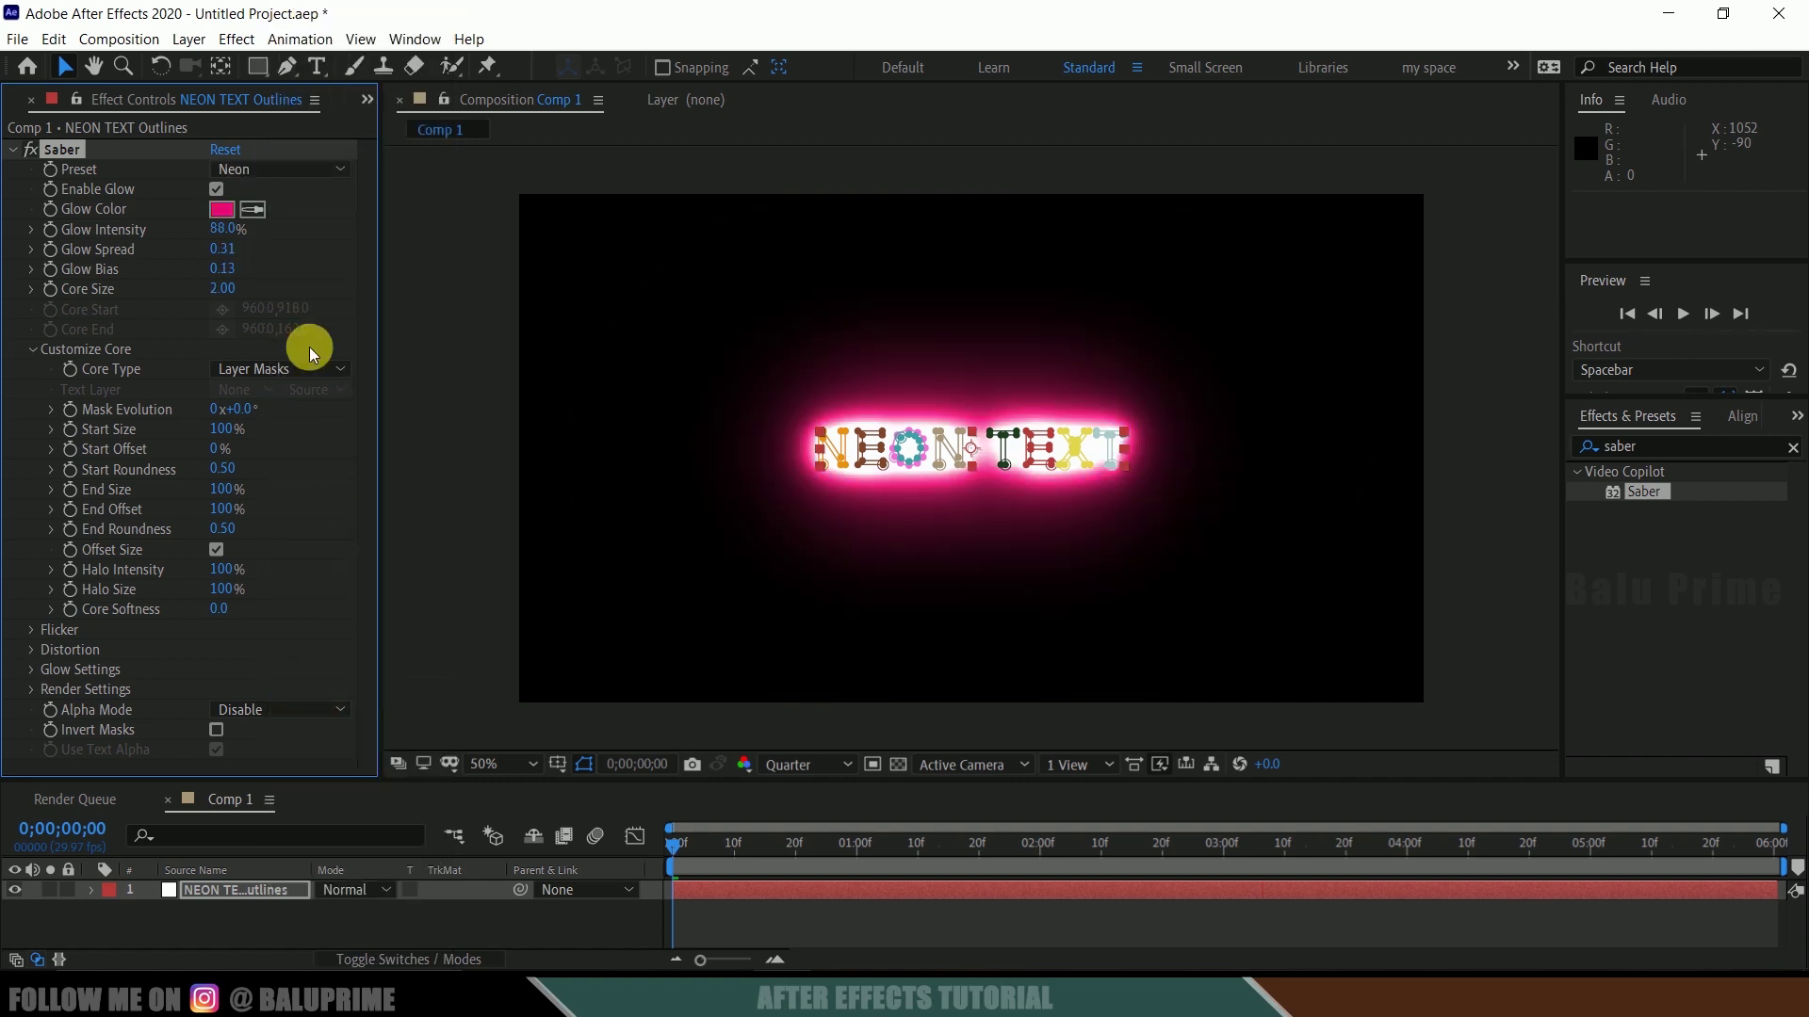
Set Saber's Alpha Mode to Mask Core and Glow Intensity to 30%
left_click(223, 231)
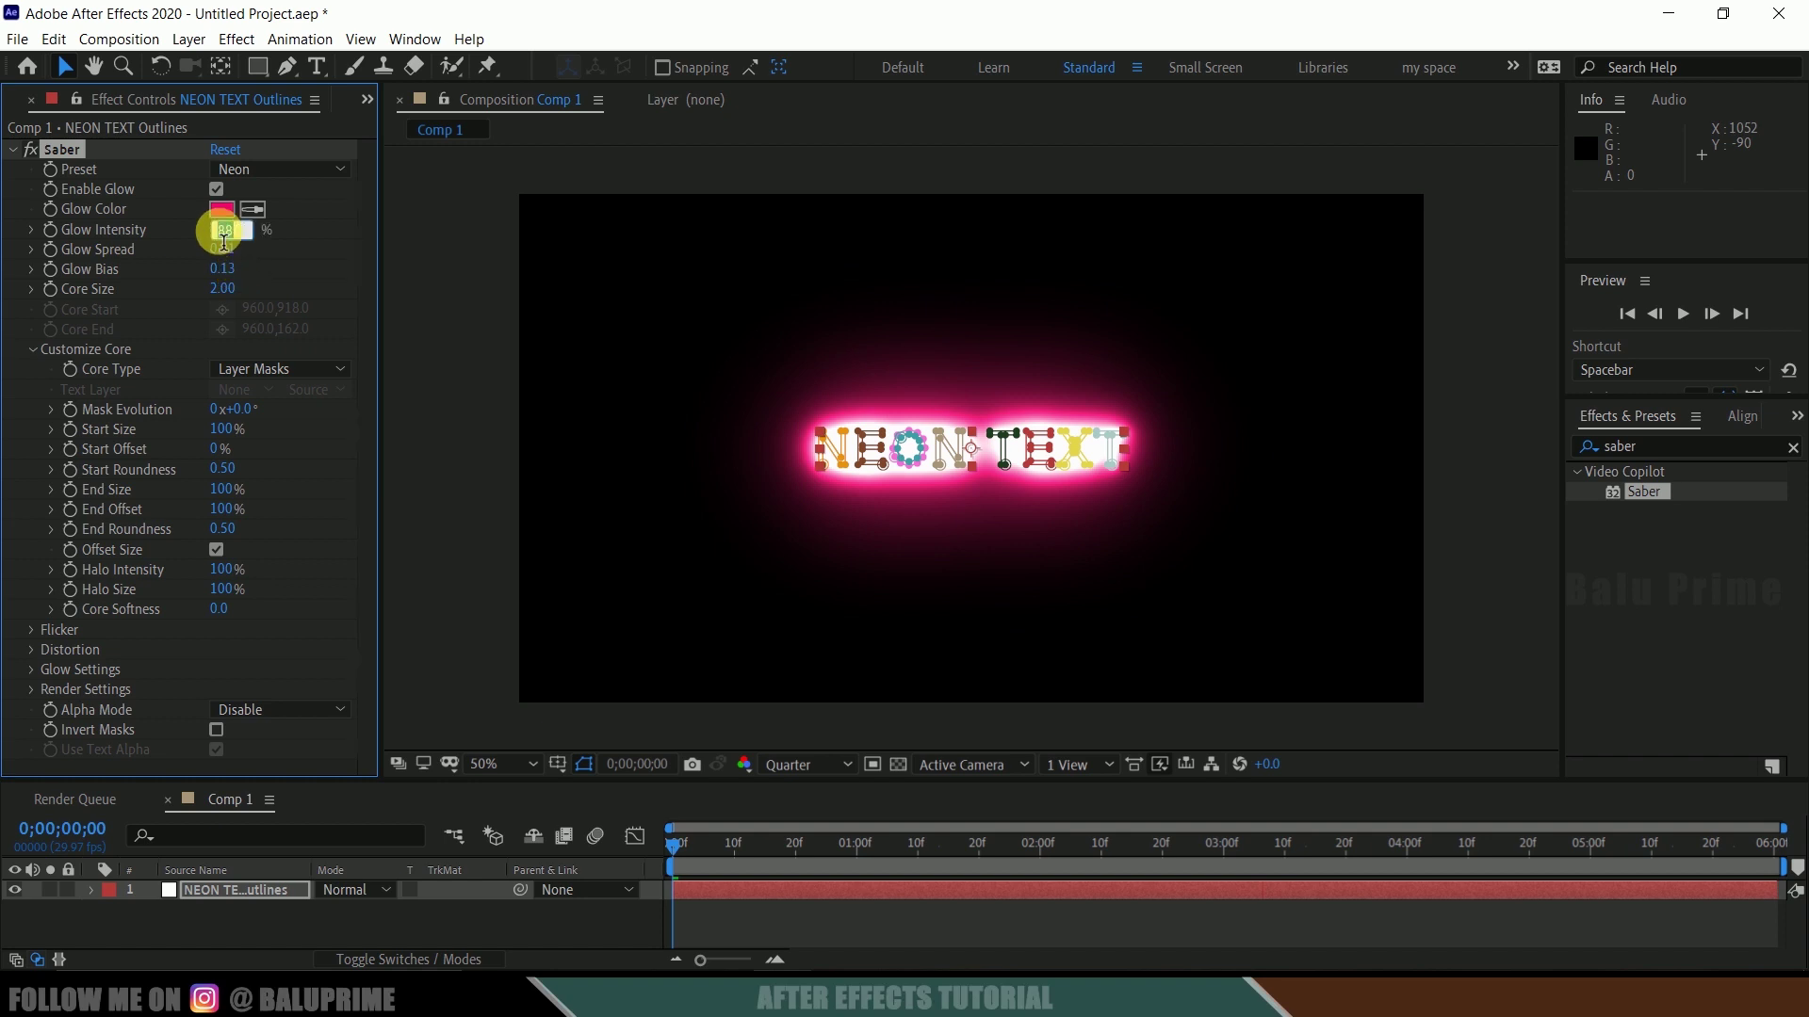
type("35")
key("Return")
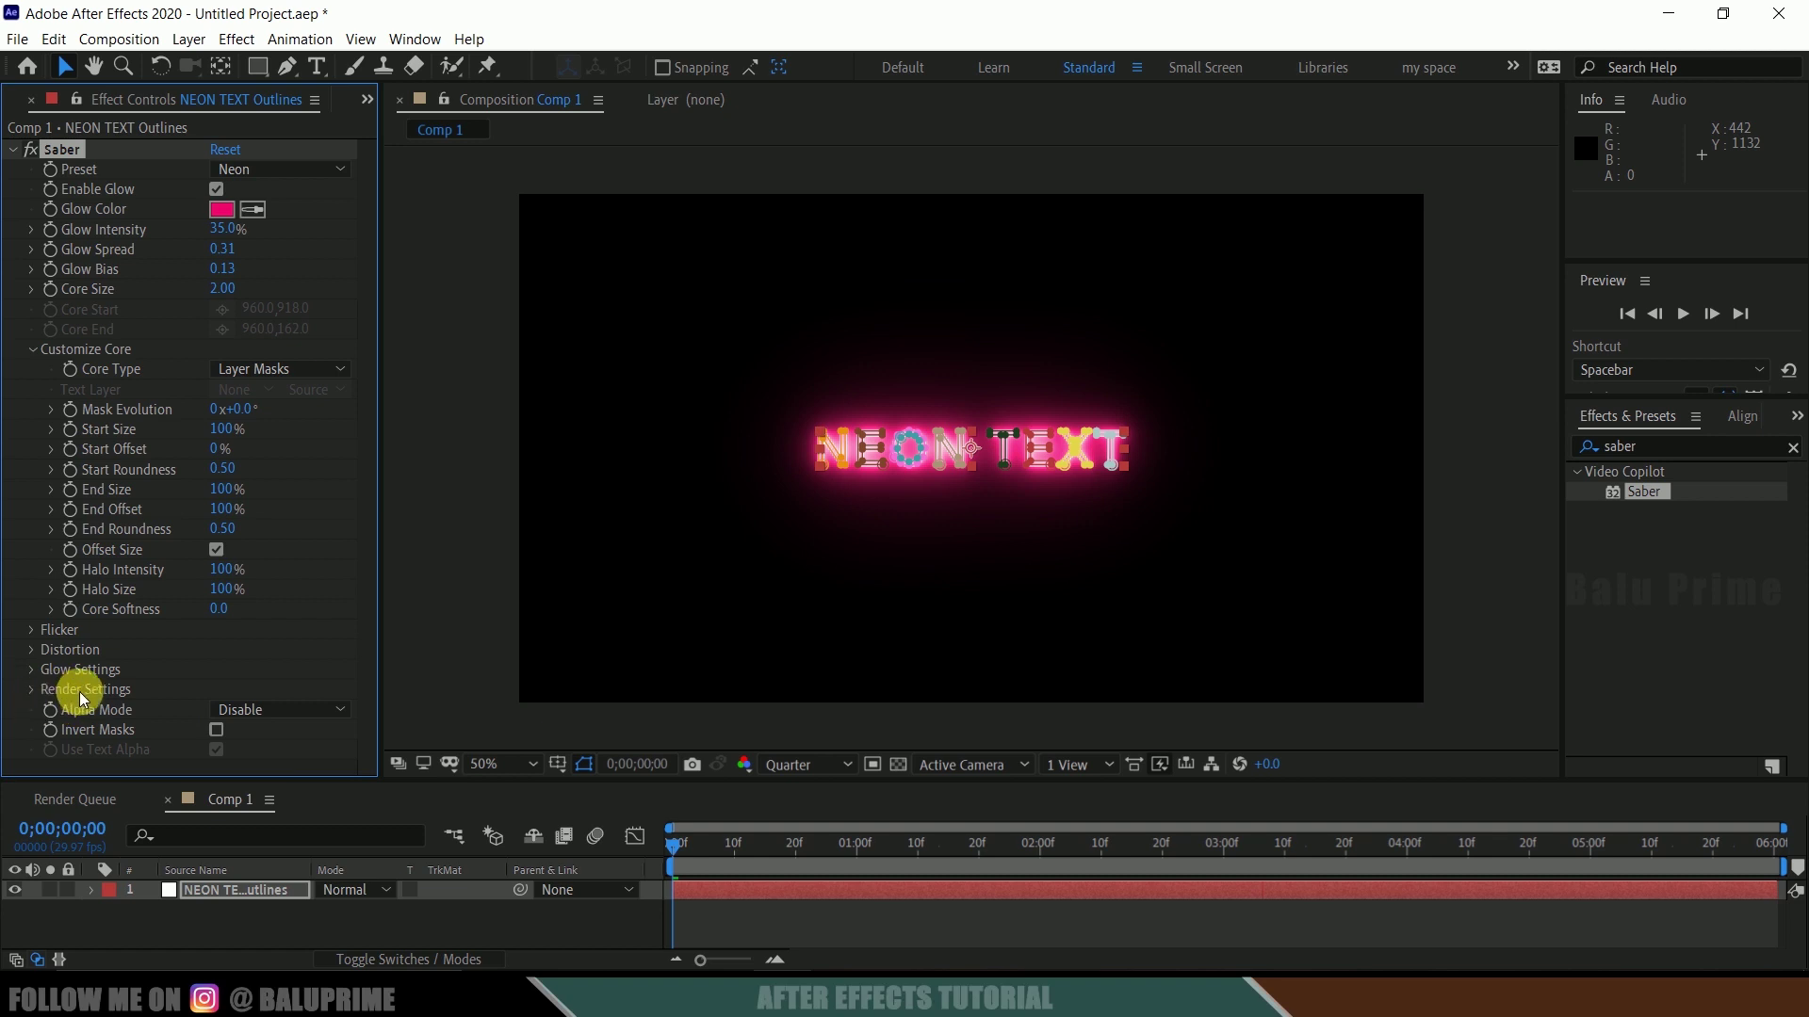
left_click(273, 708)
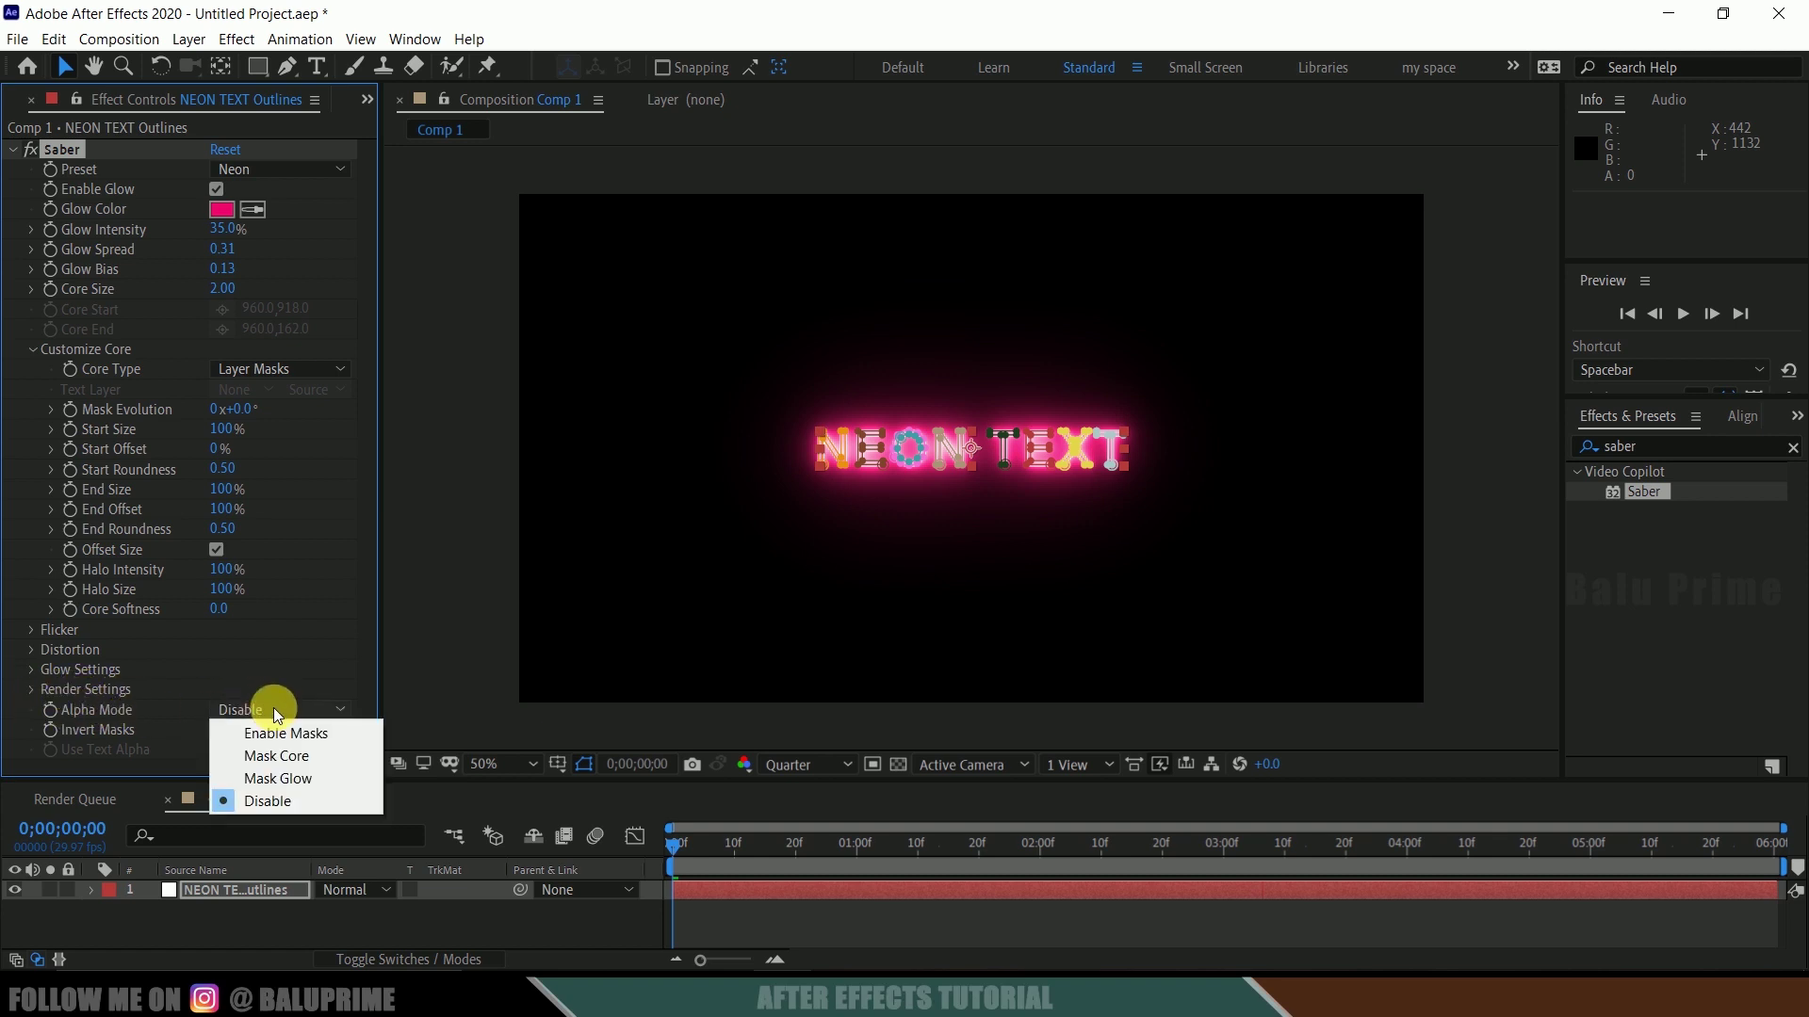
left_click(272, 757)
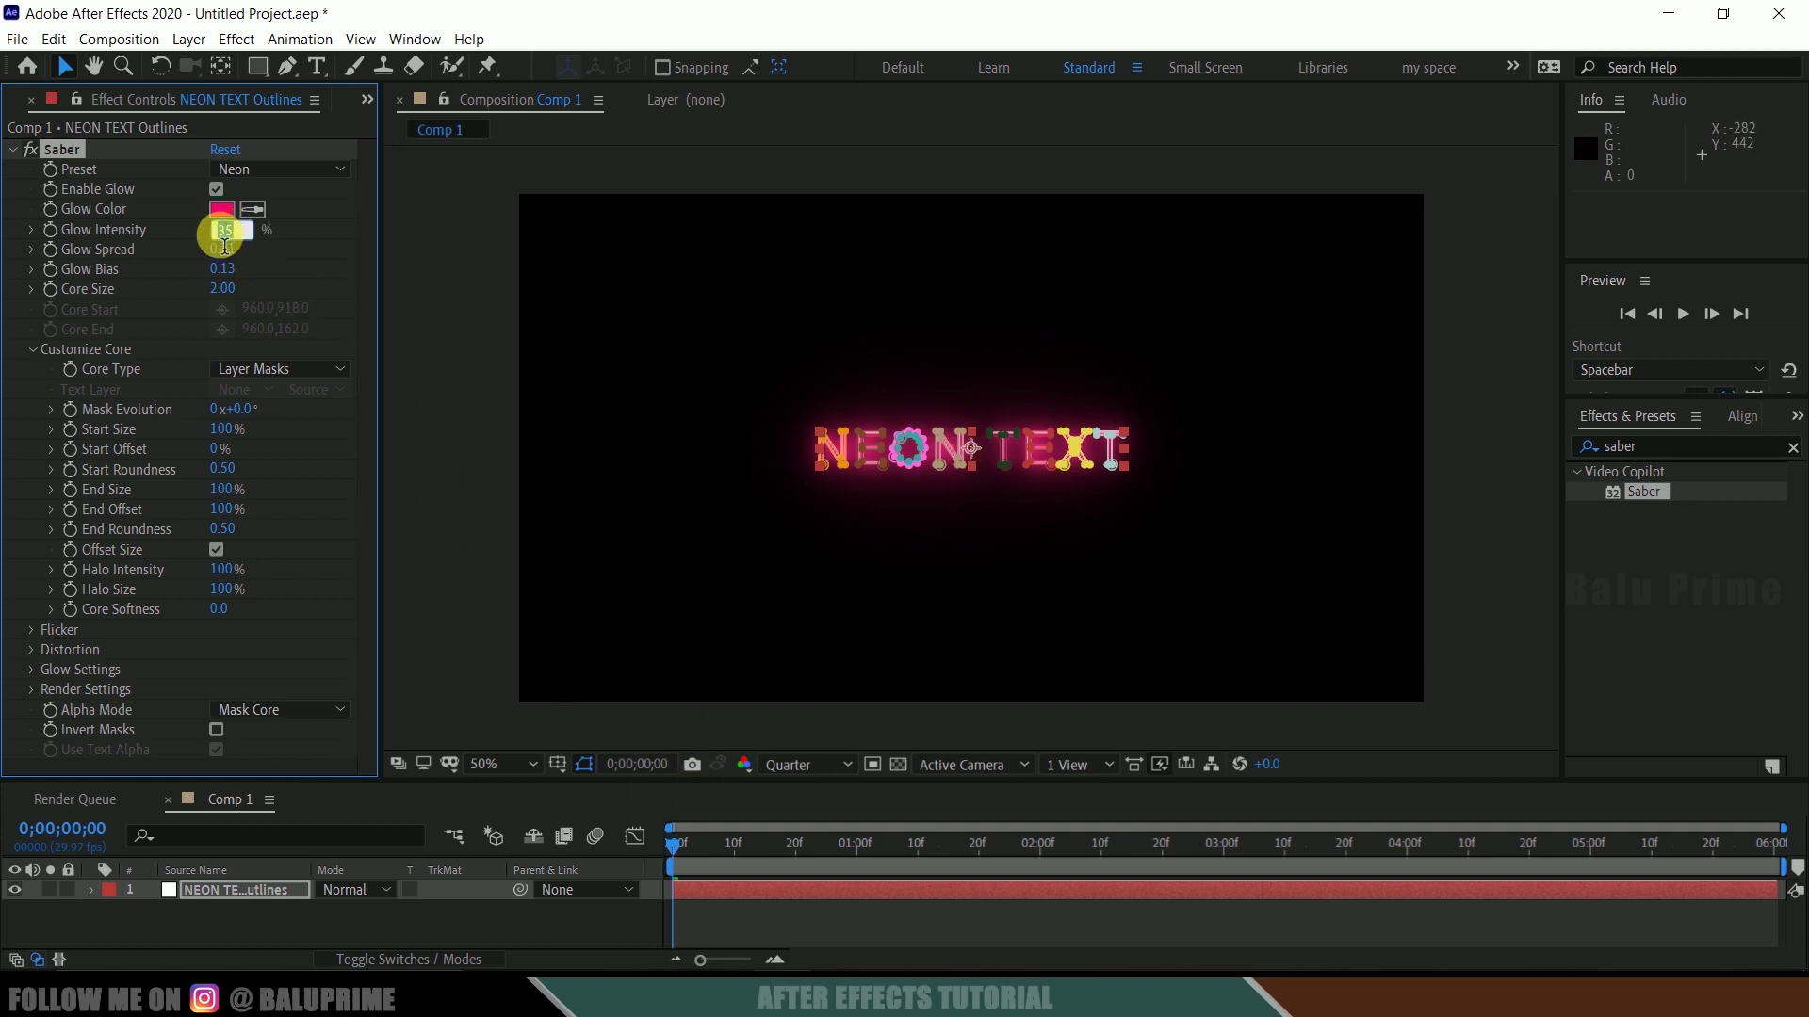
type("30")
key("Return")
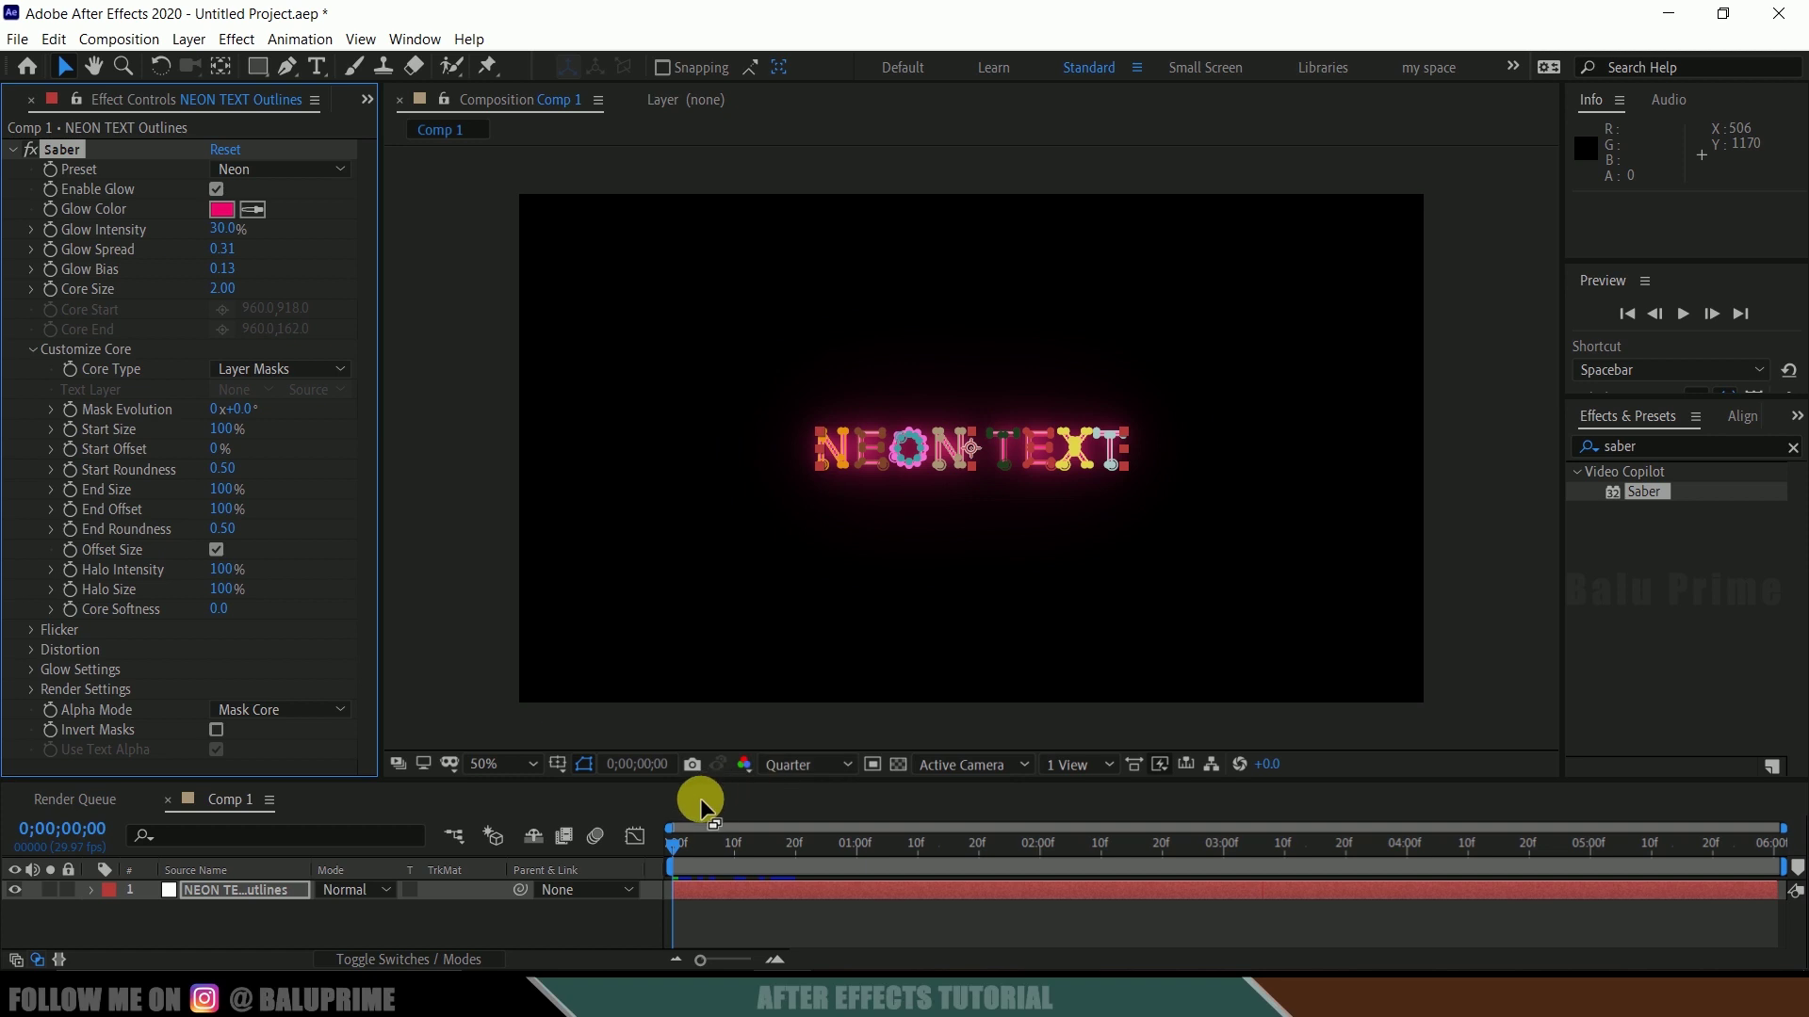
left_click(674, 839)
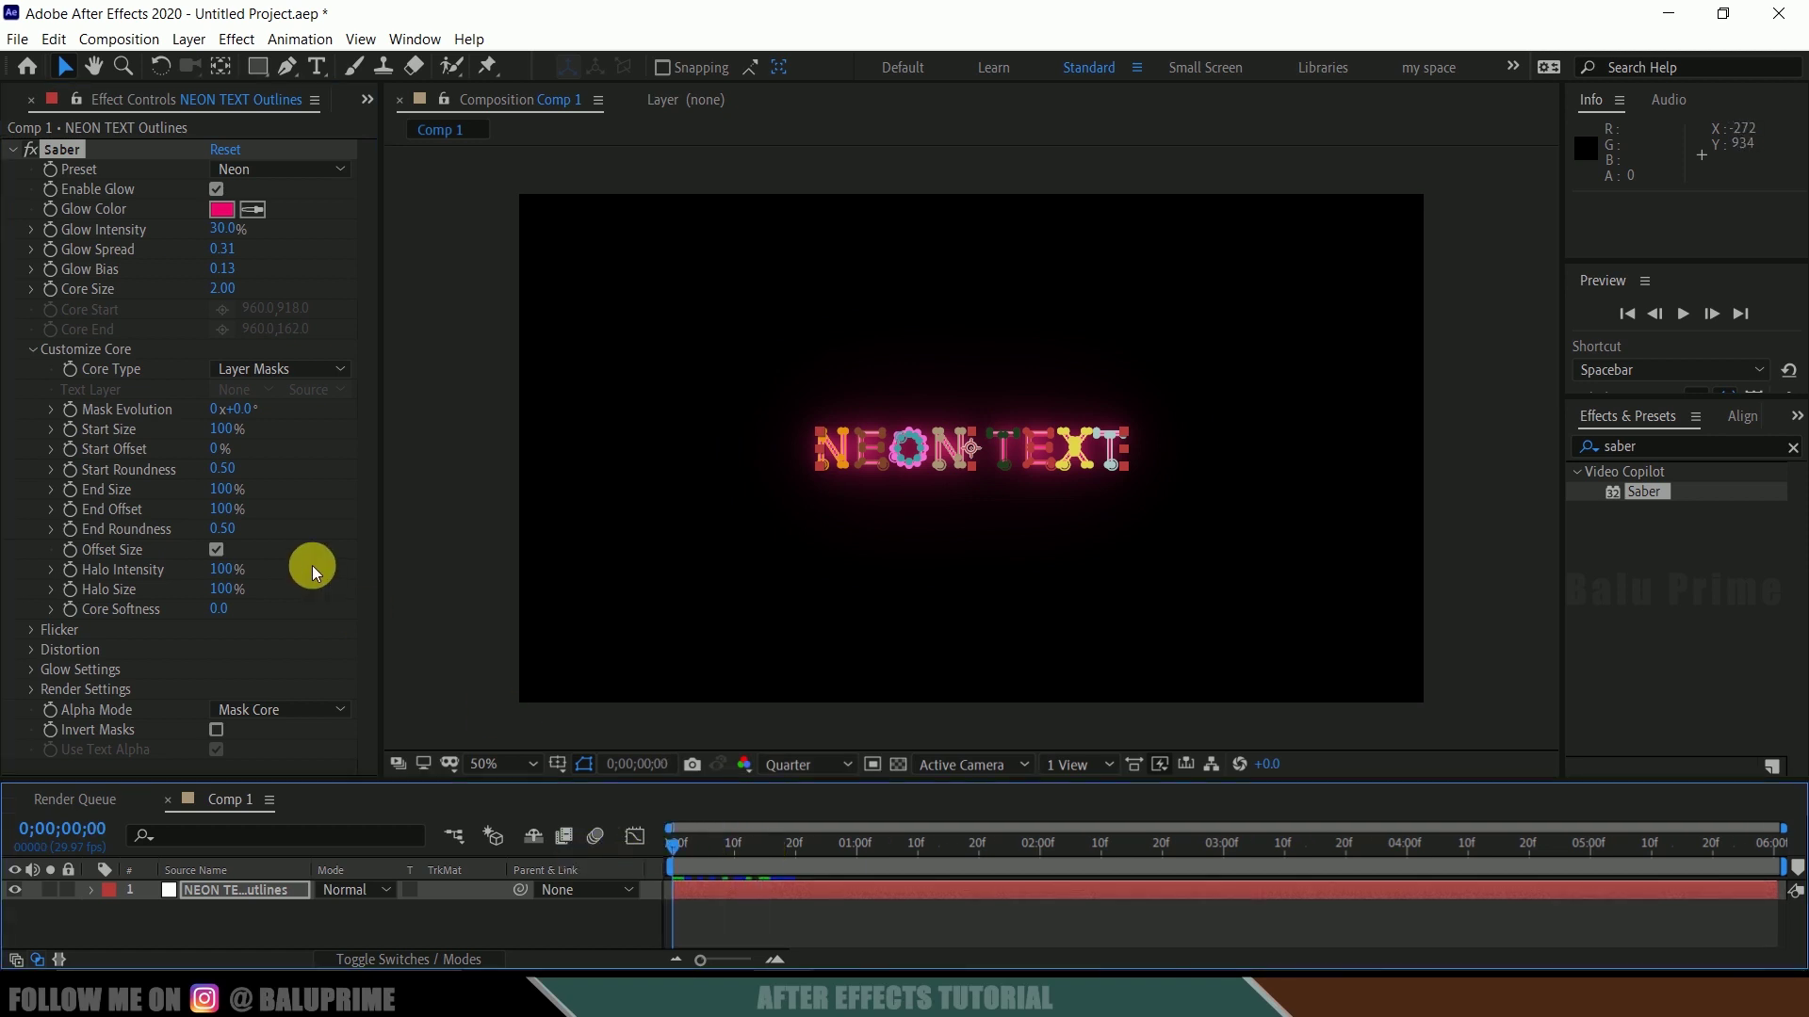
Keyframe Mask Evolution and End Offset 0% at the start, Start Offset 75% at 2;01
left_click(70, 412)
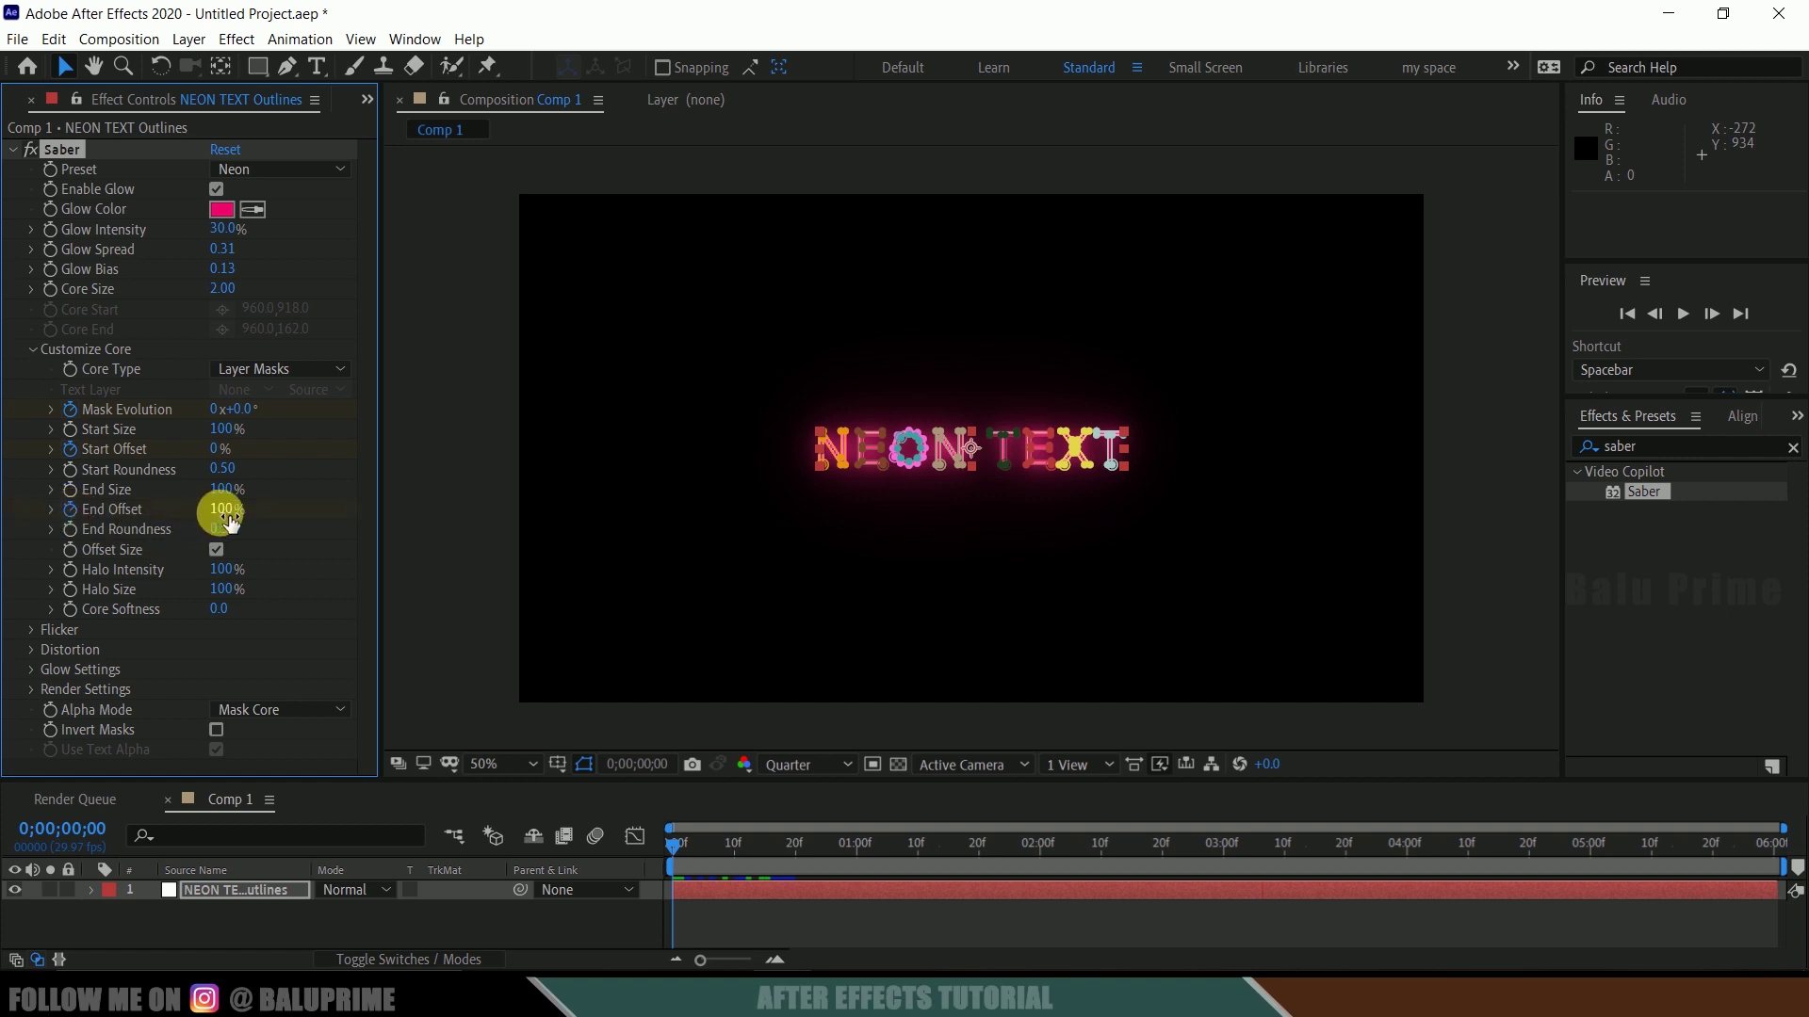
left_click_drag(228, 524, 94, 556)
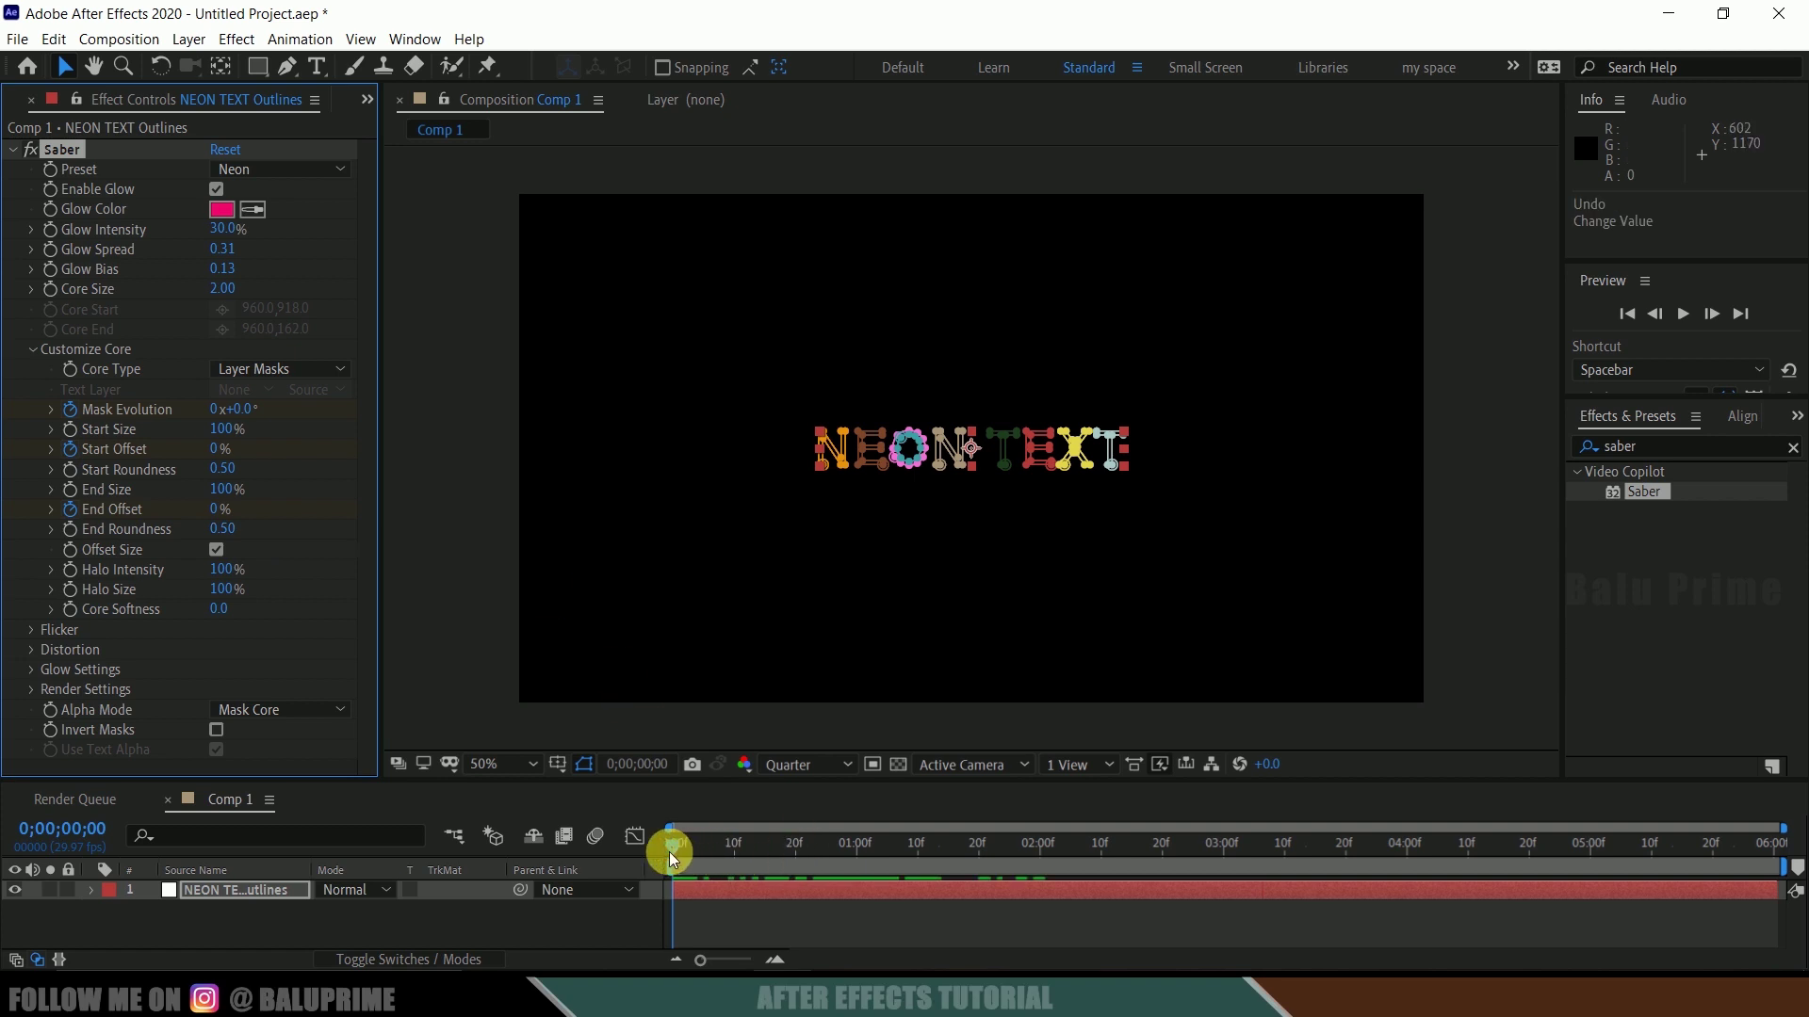
left_click_drag(669, 852, 754, 857)
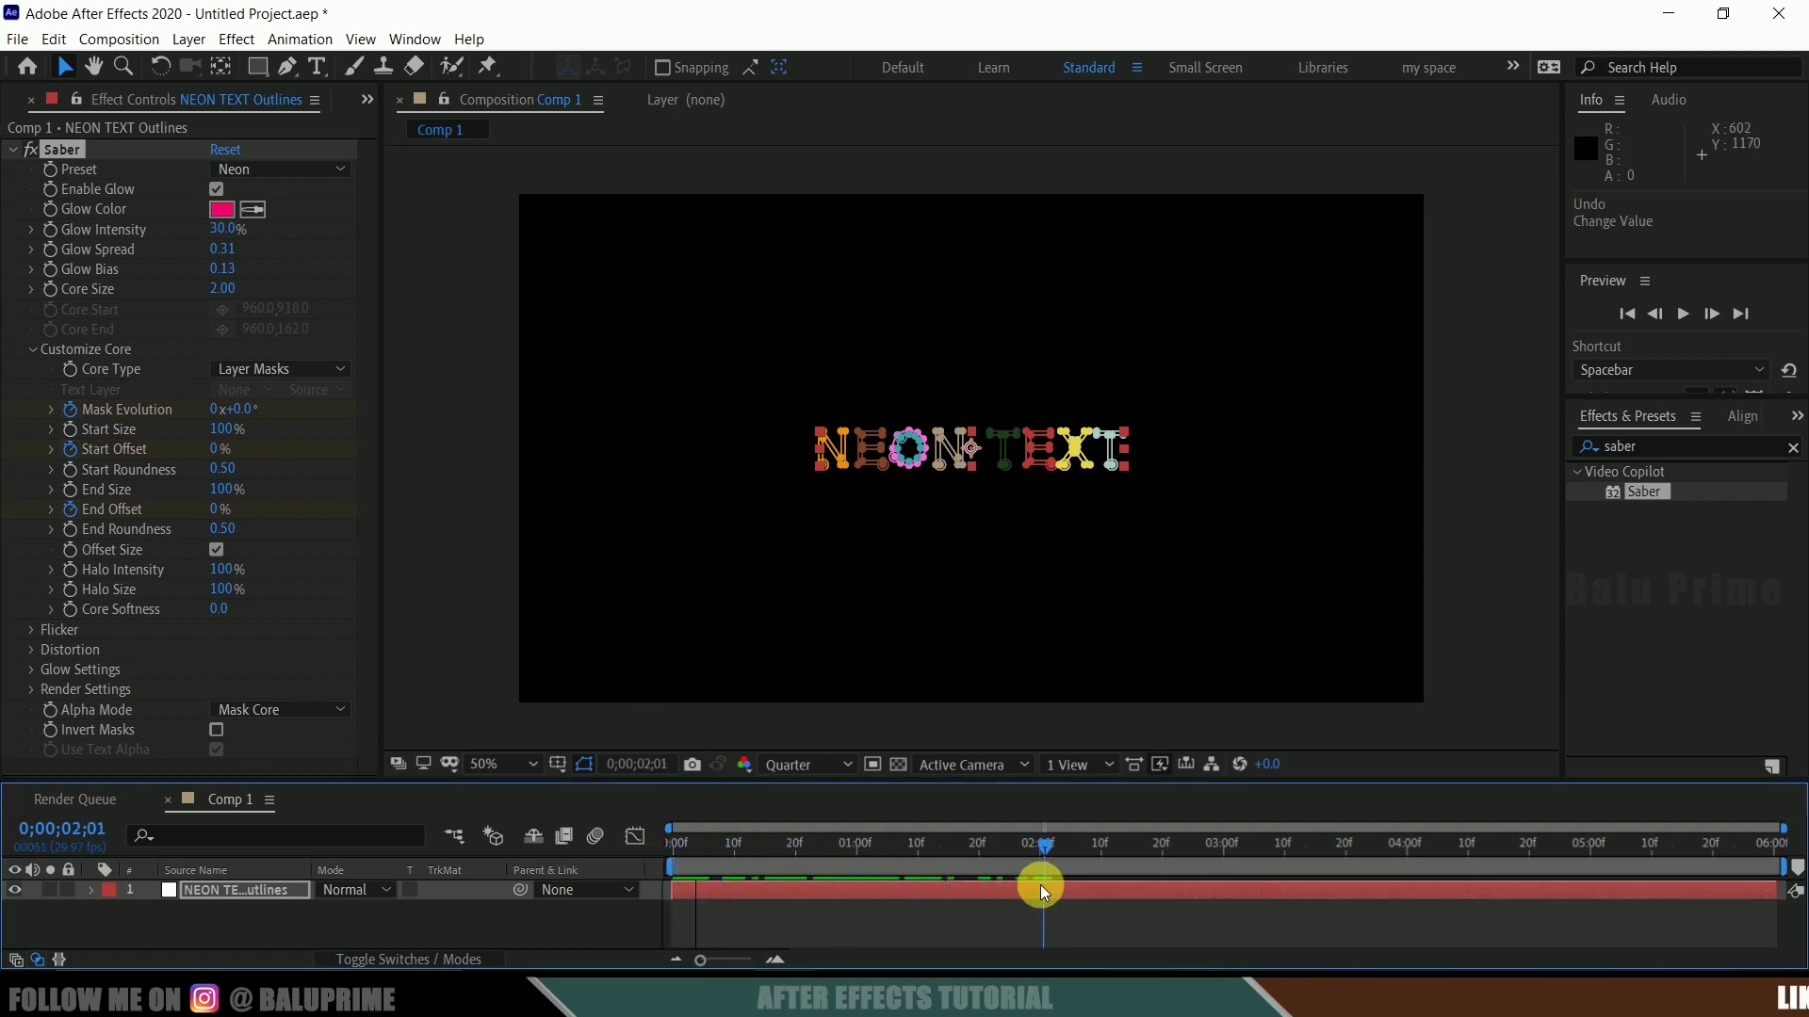
left_click_drag(1036, 889, 1043, 890)
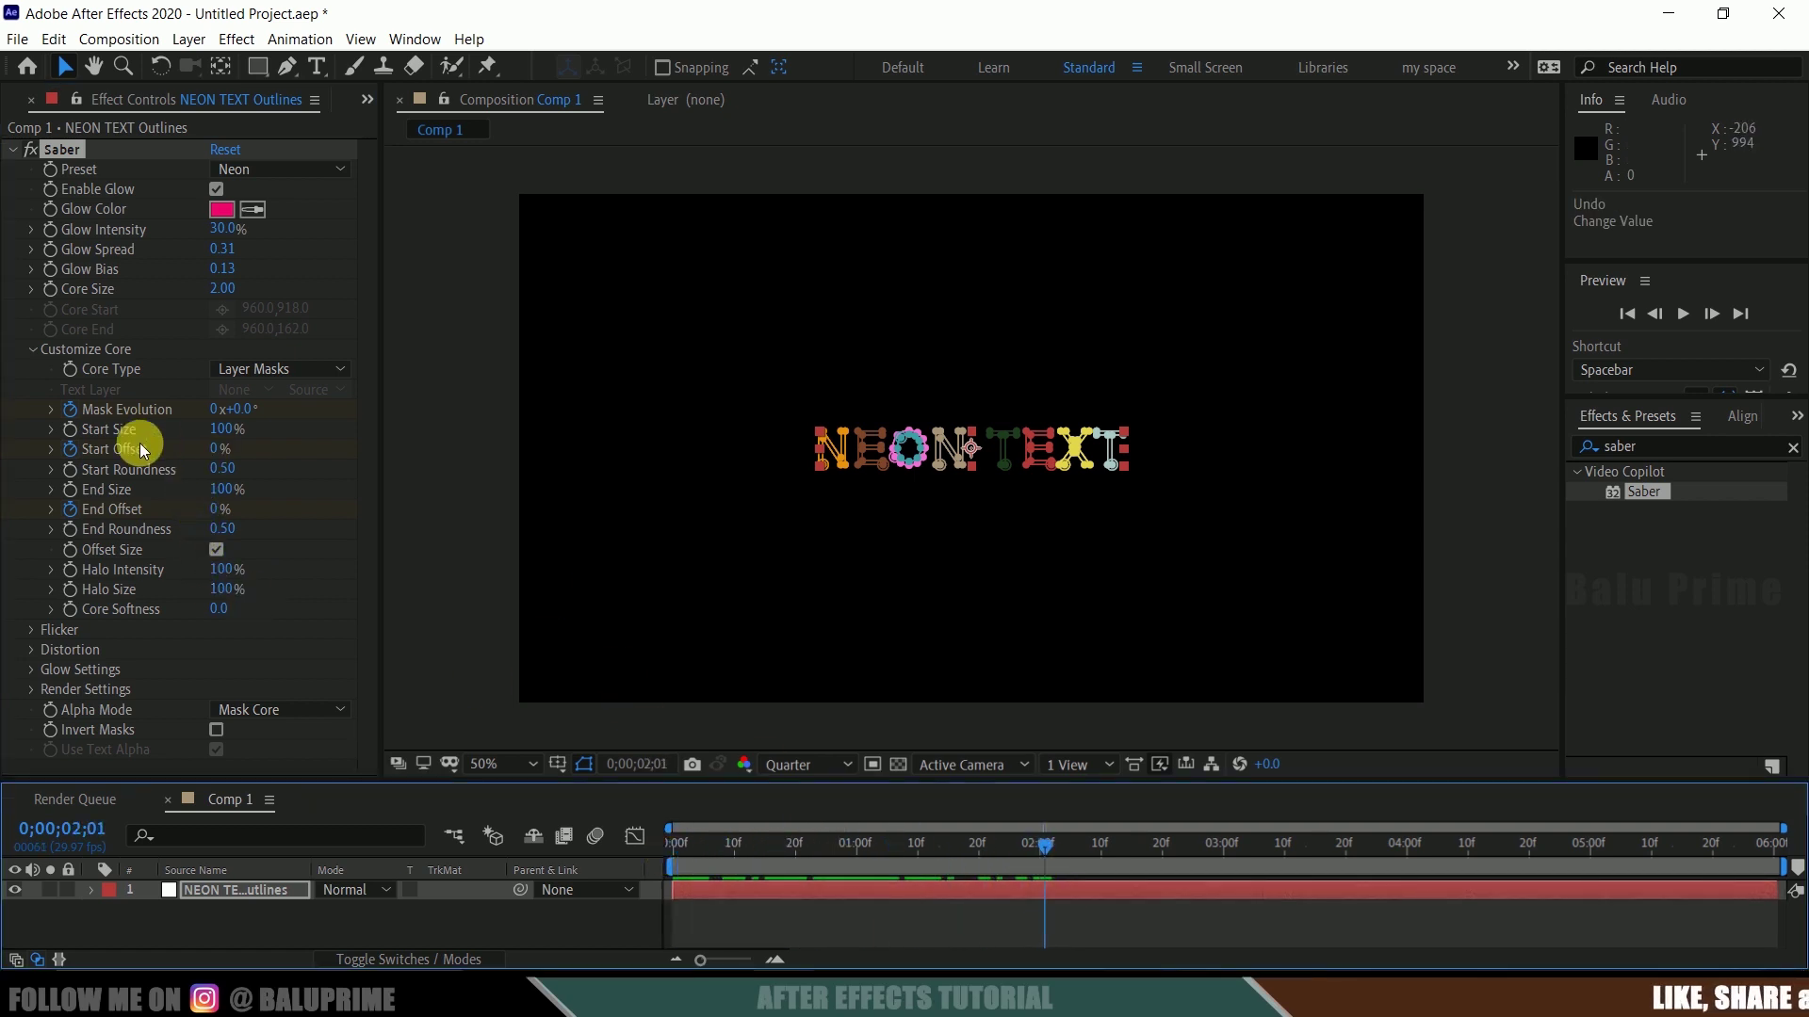
left_click(209, 449)
type("75")
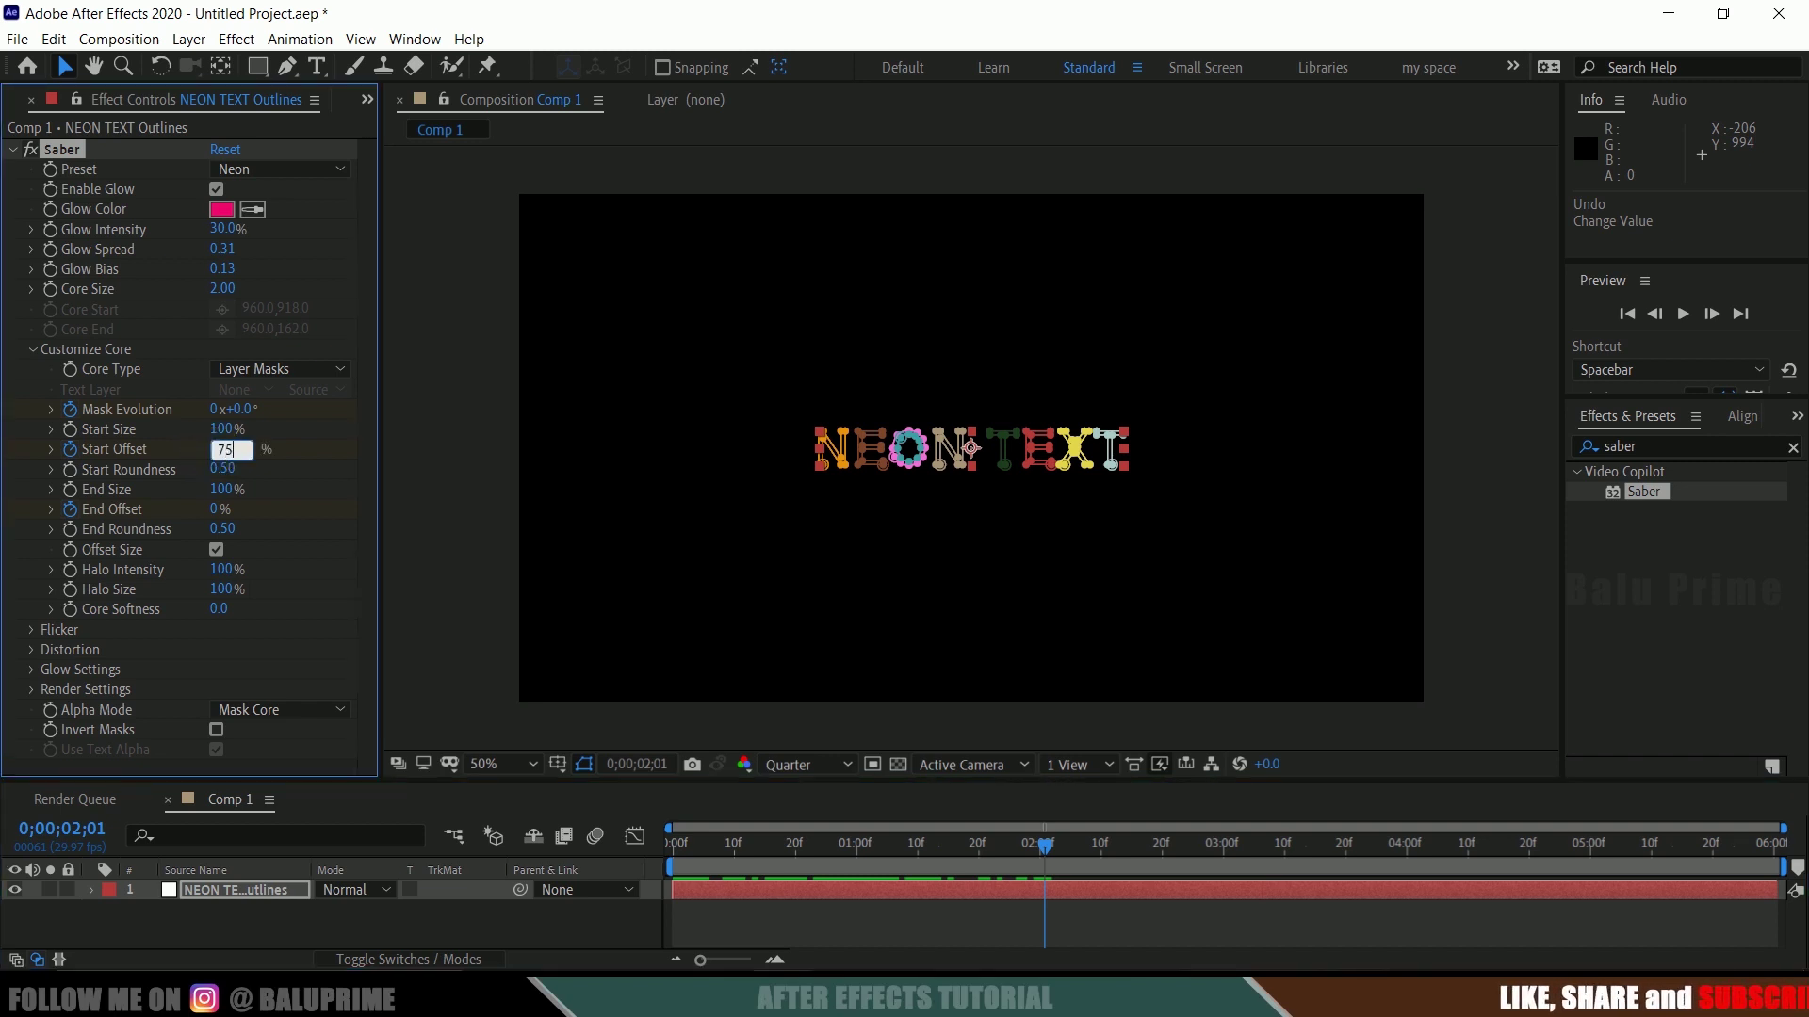
key("Return")
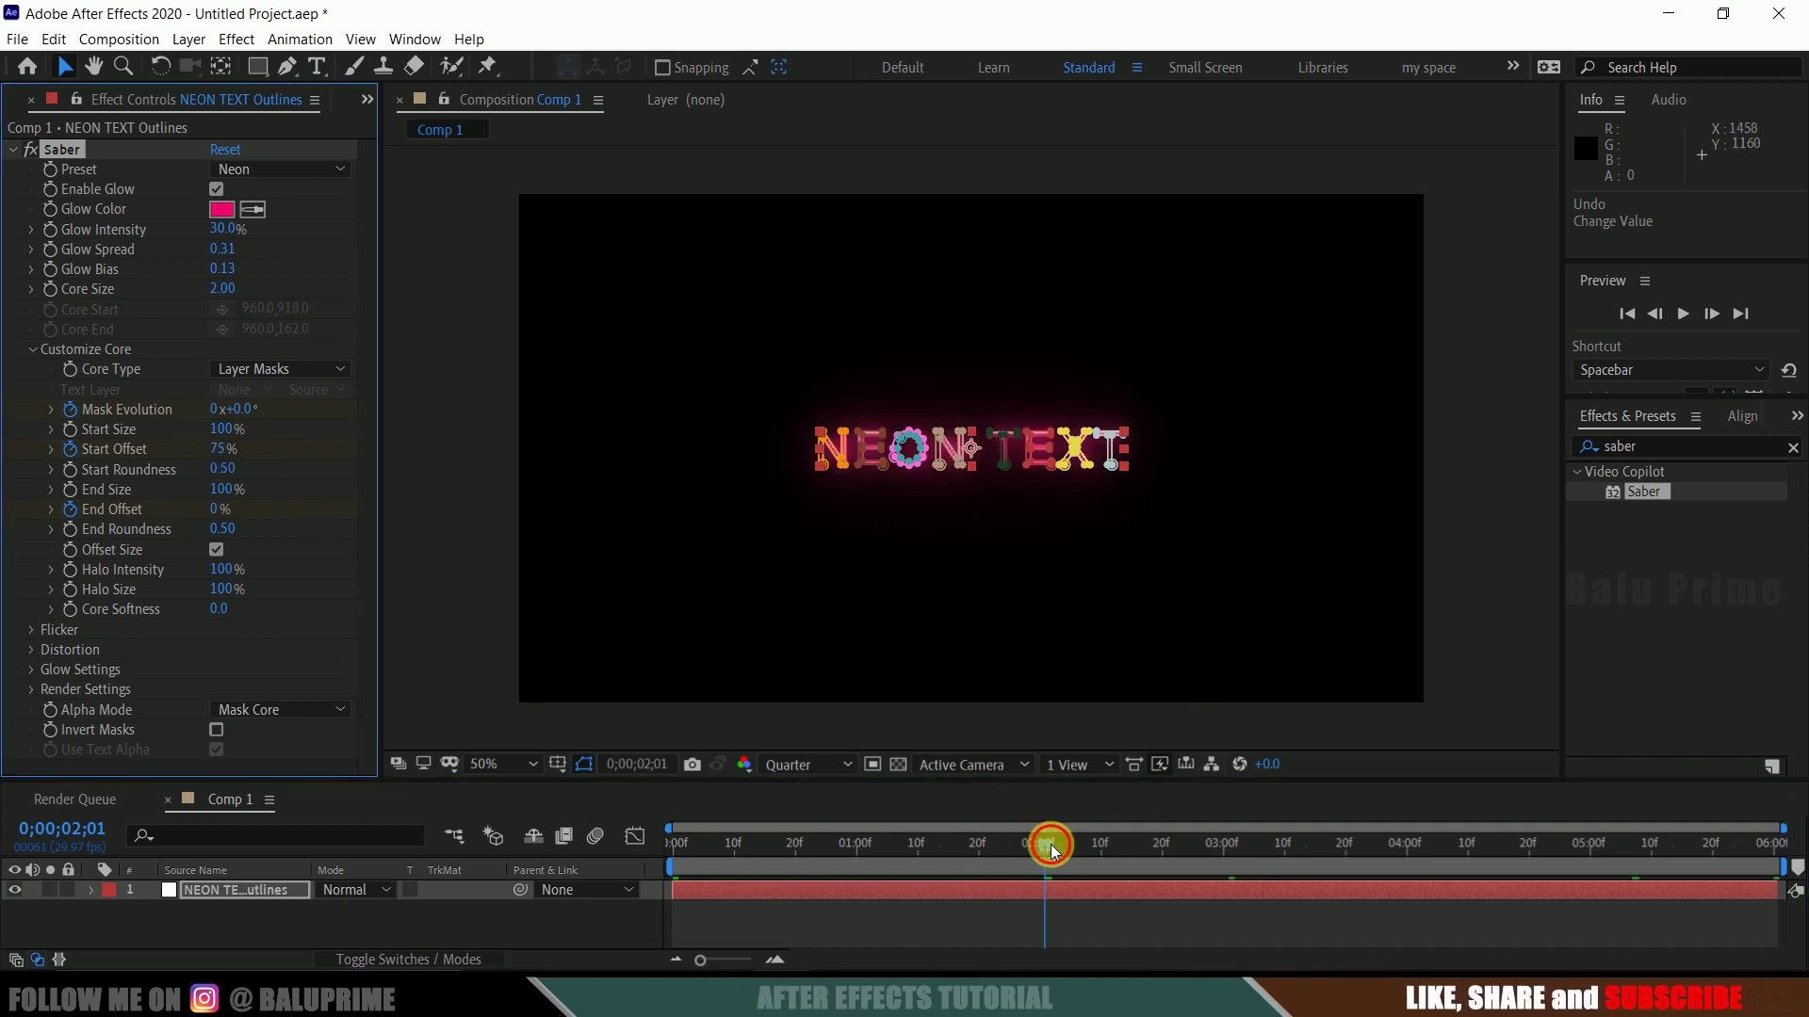
Set Mask Evolution to one revolution at 6 seconds, End Size to 0%, and preview
left_click_drag(1046, 844, 1793, 845)
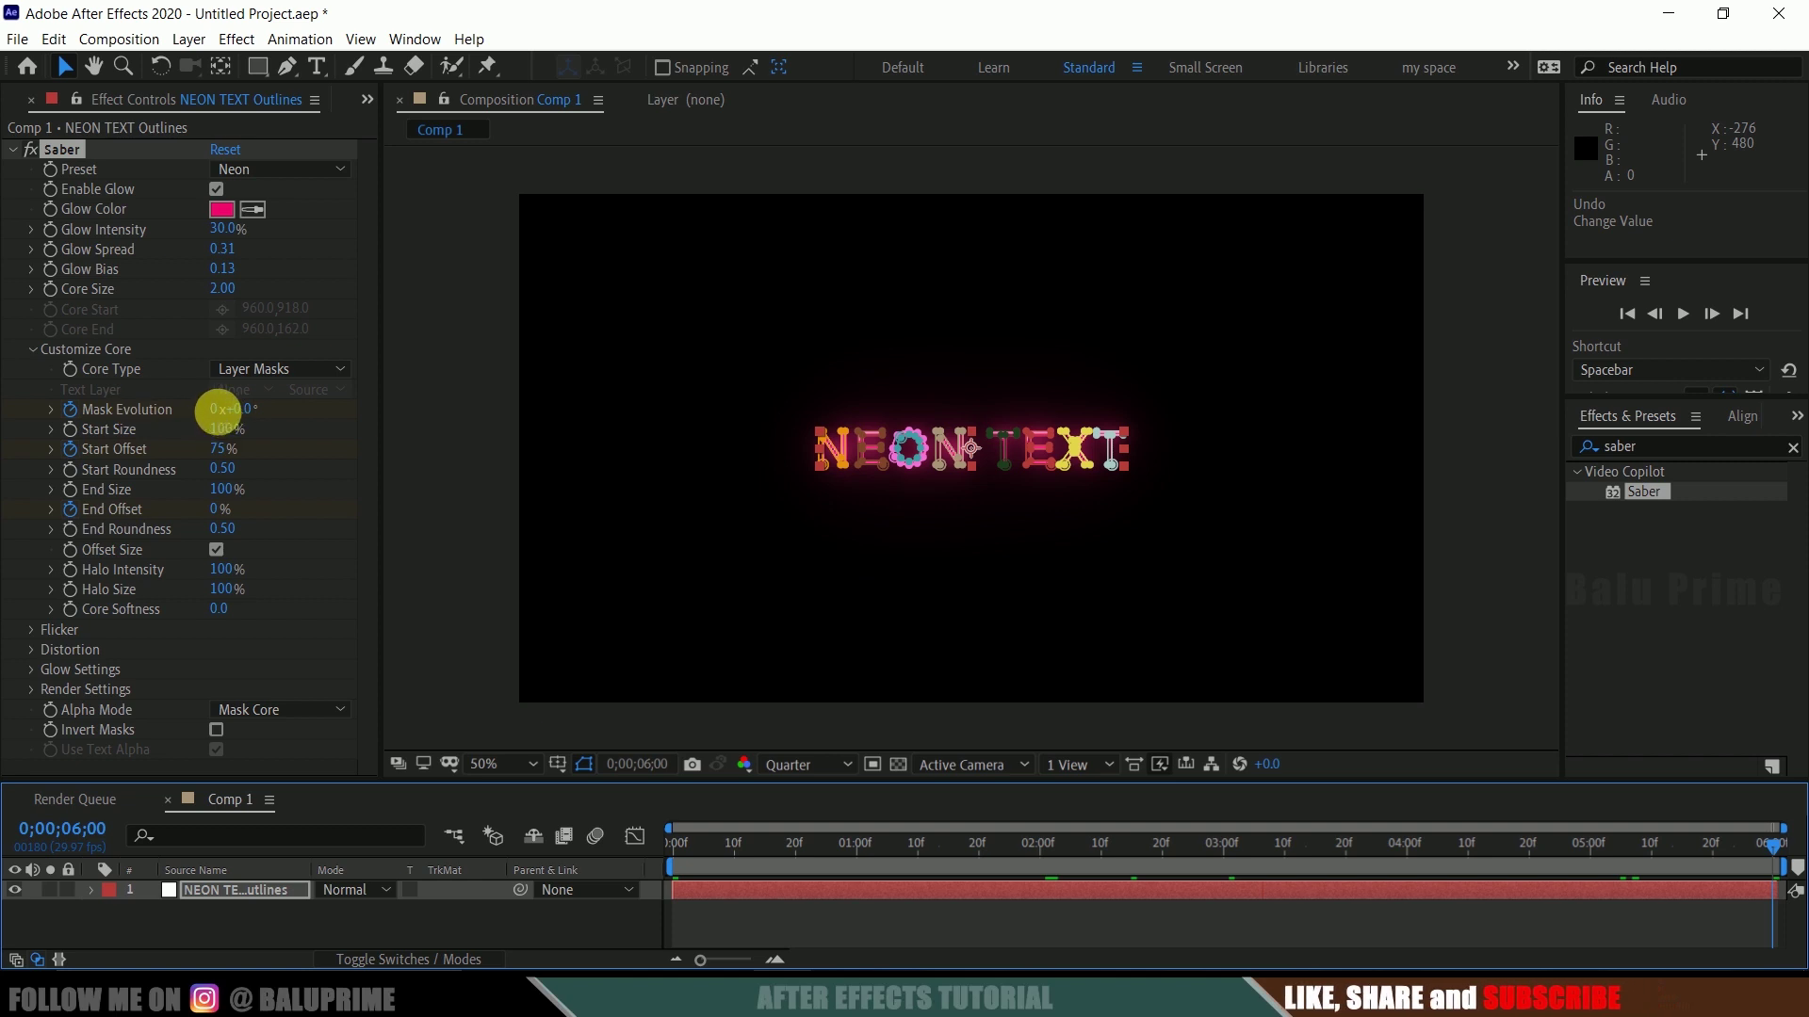
left_click(215, 409)
key("space")
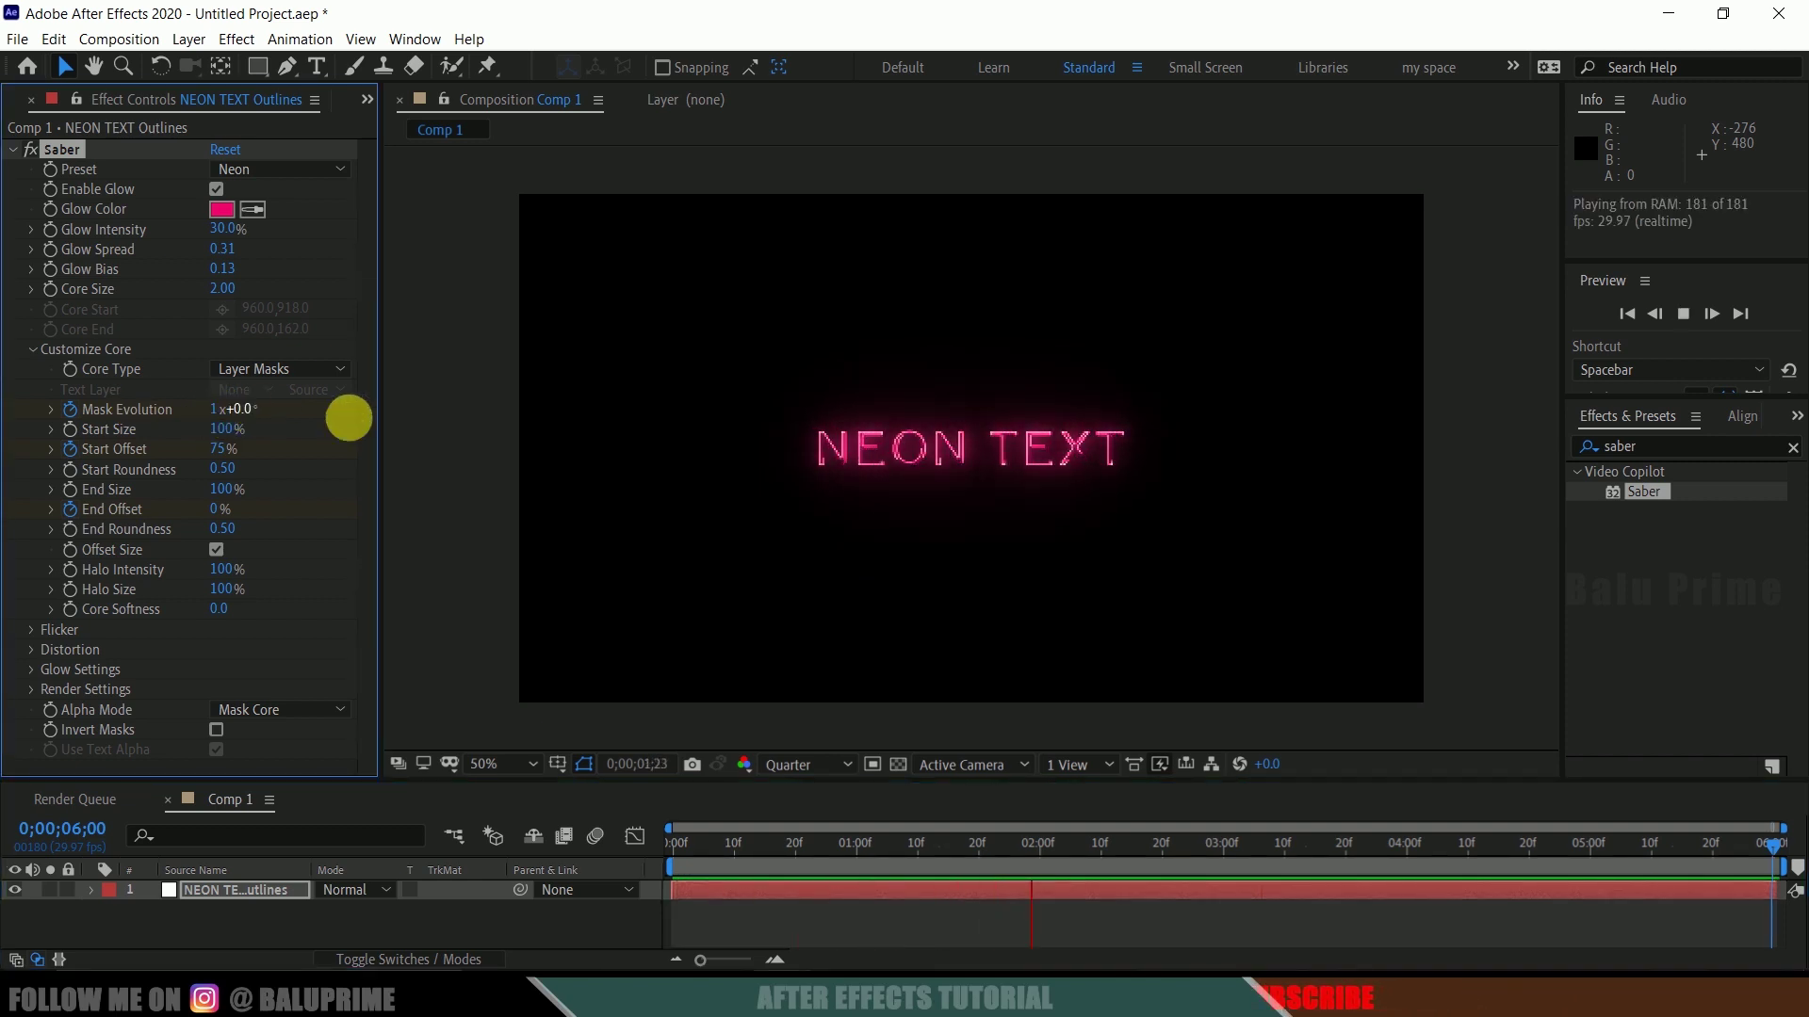
left_click(715, 848)
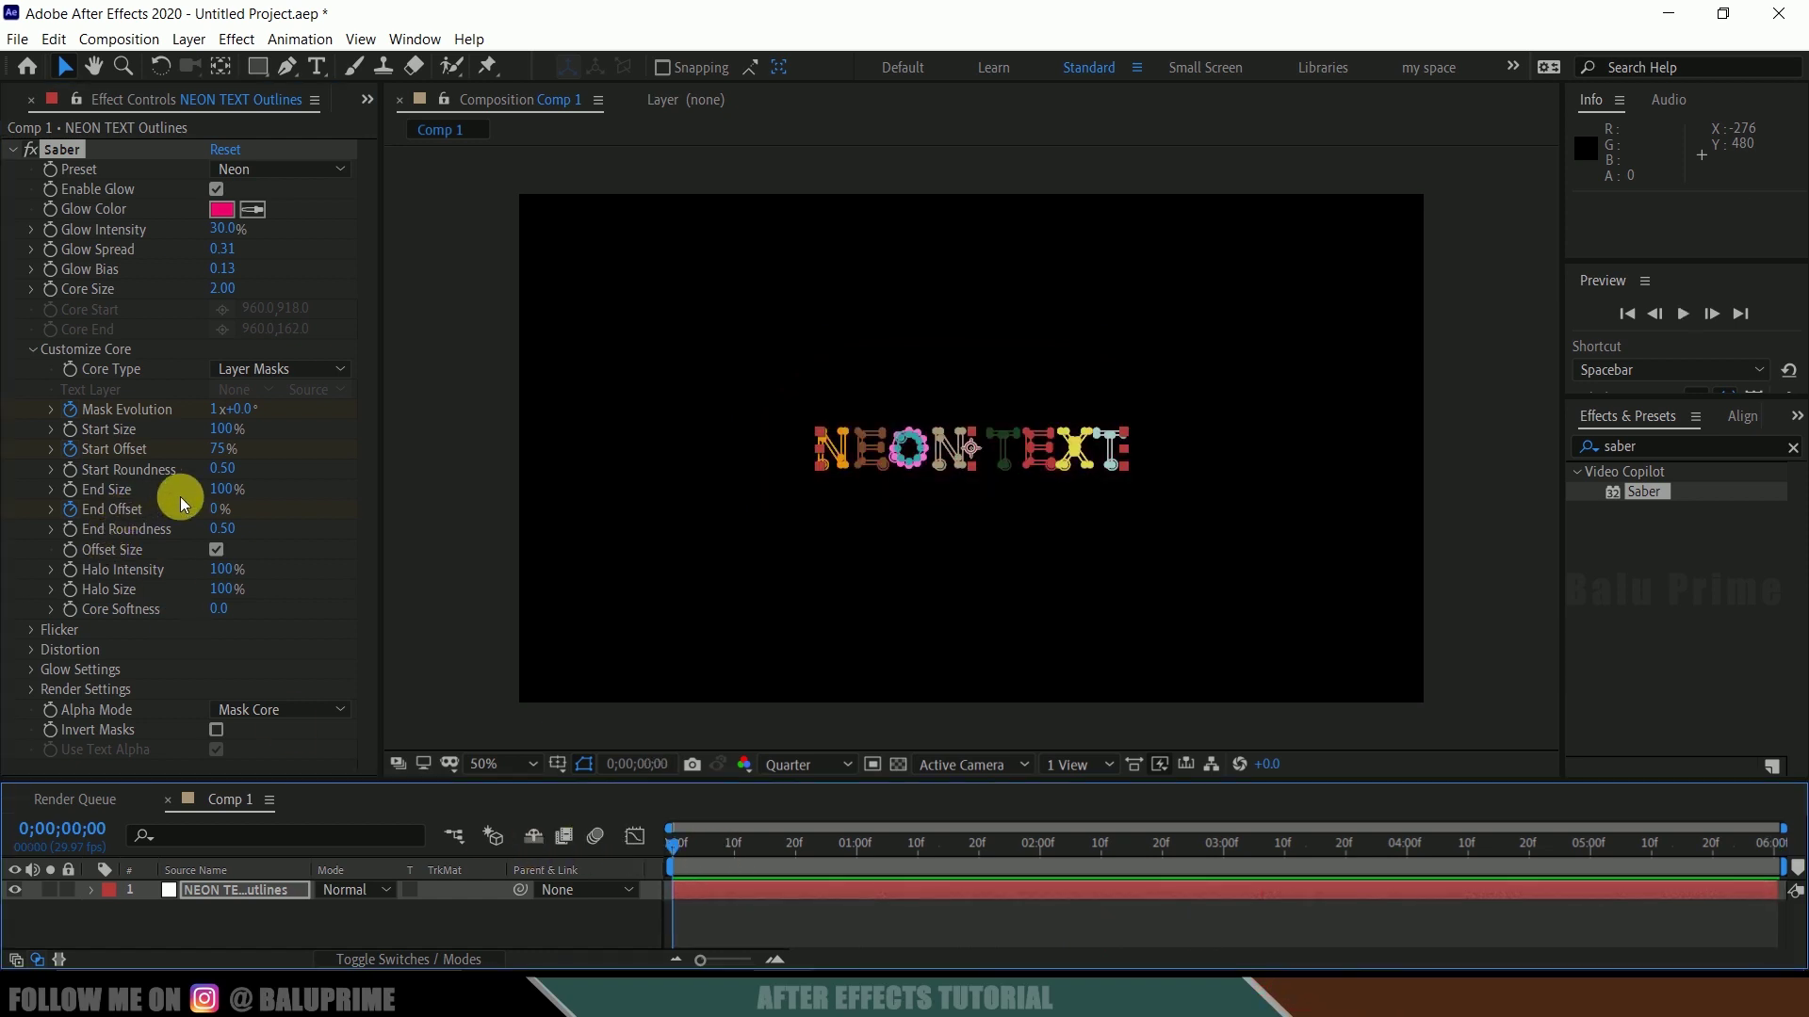
left_click_drag(236, 492, 5, 505)
key("space")
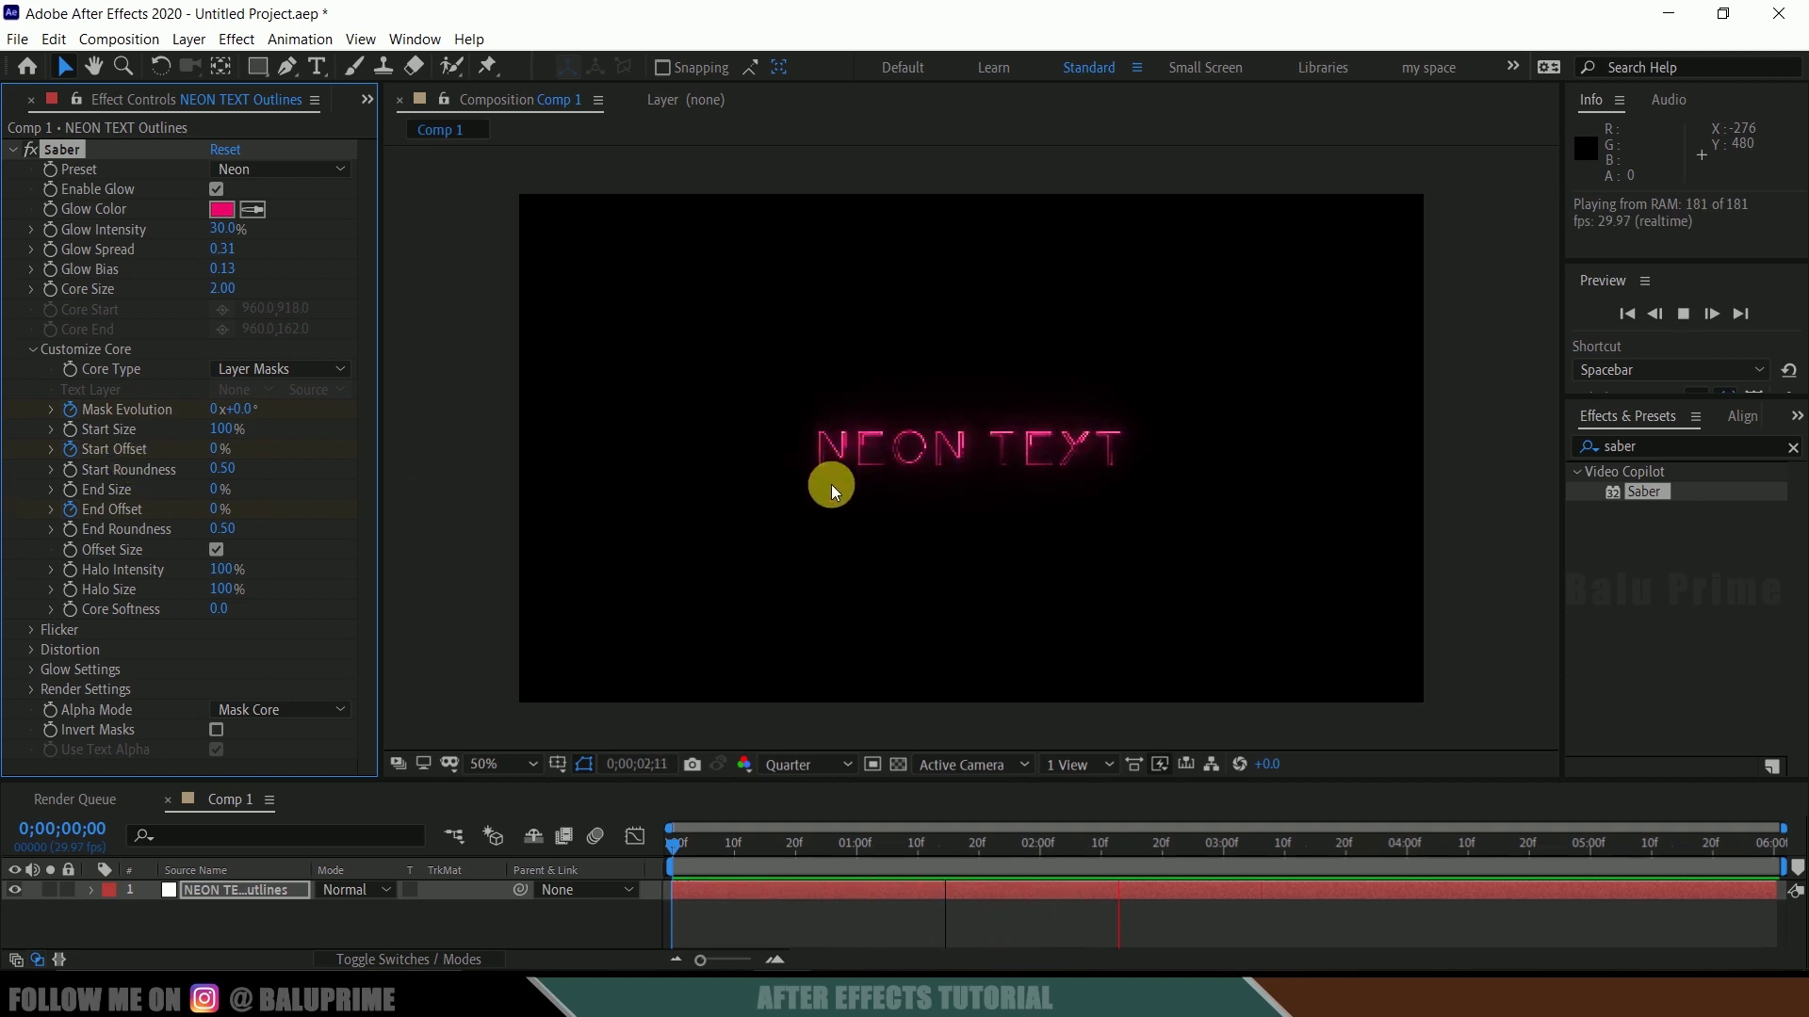
left_click(742, 838)
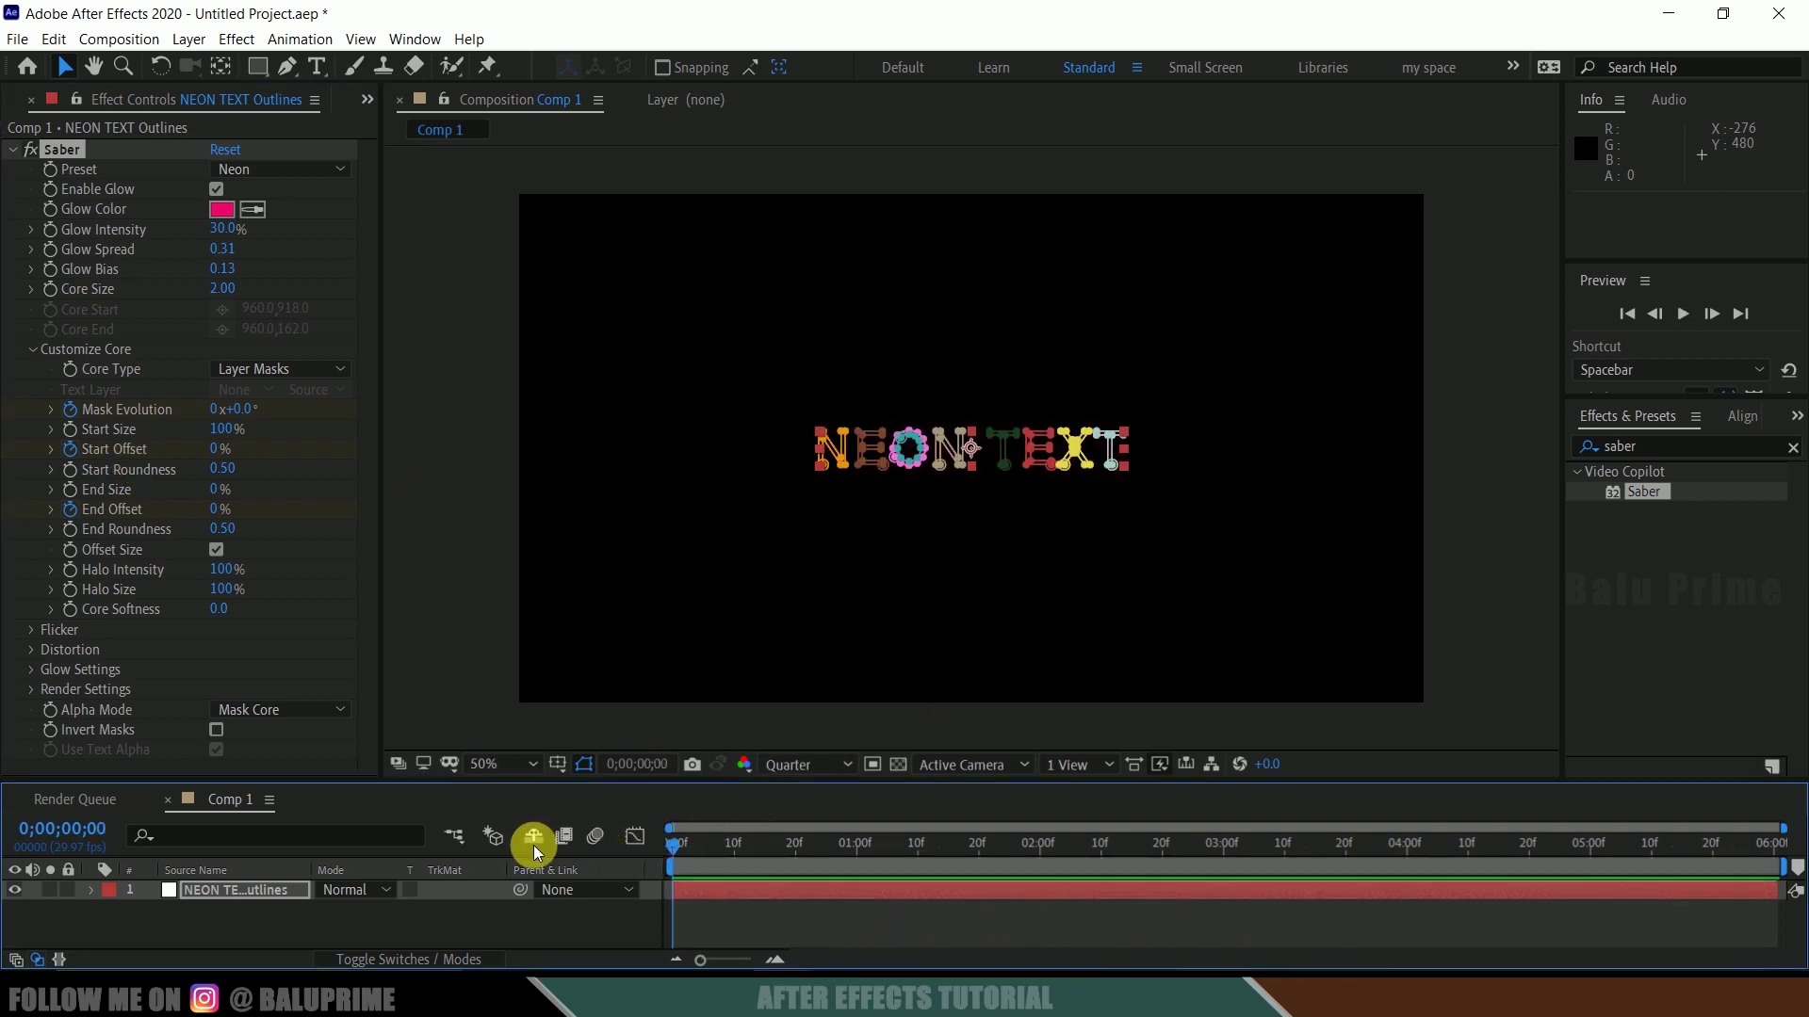
Duplicate the NEON TEXT Outlines layer
left_click_drag(525, 781, 525, 704)
left_click(221, 818)
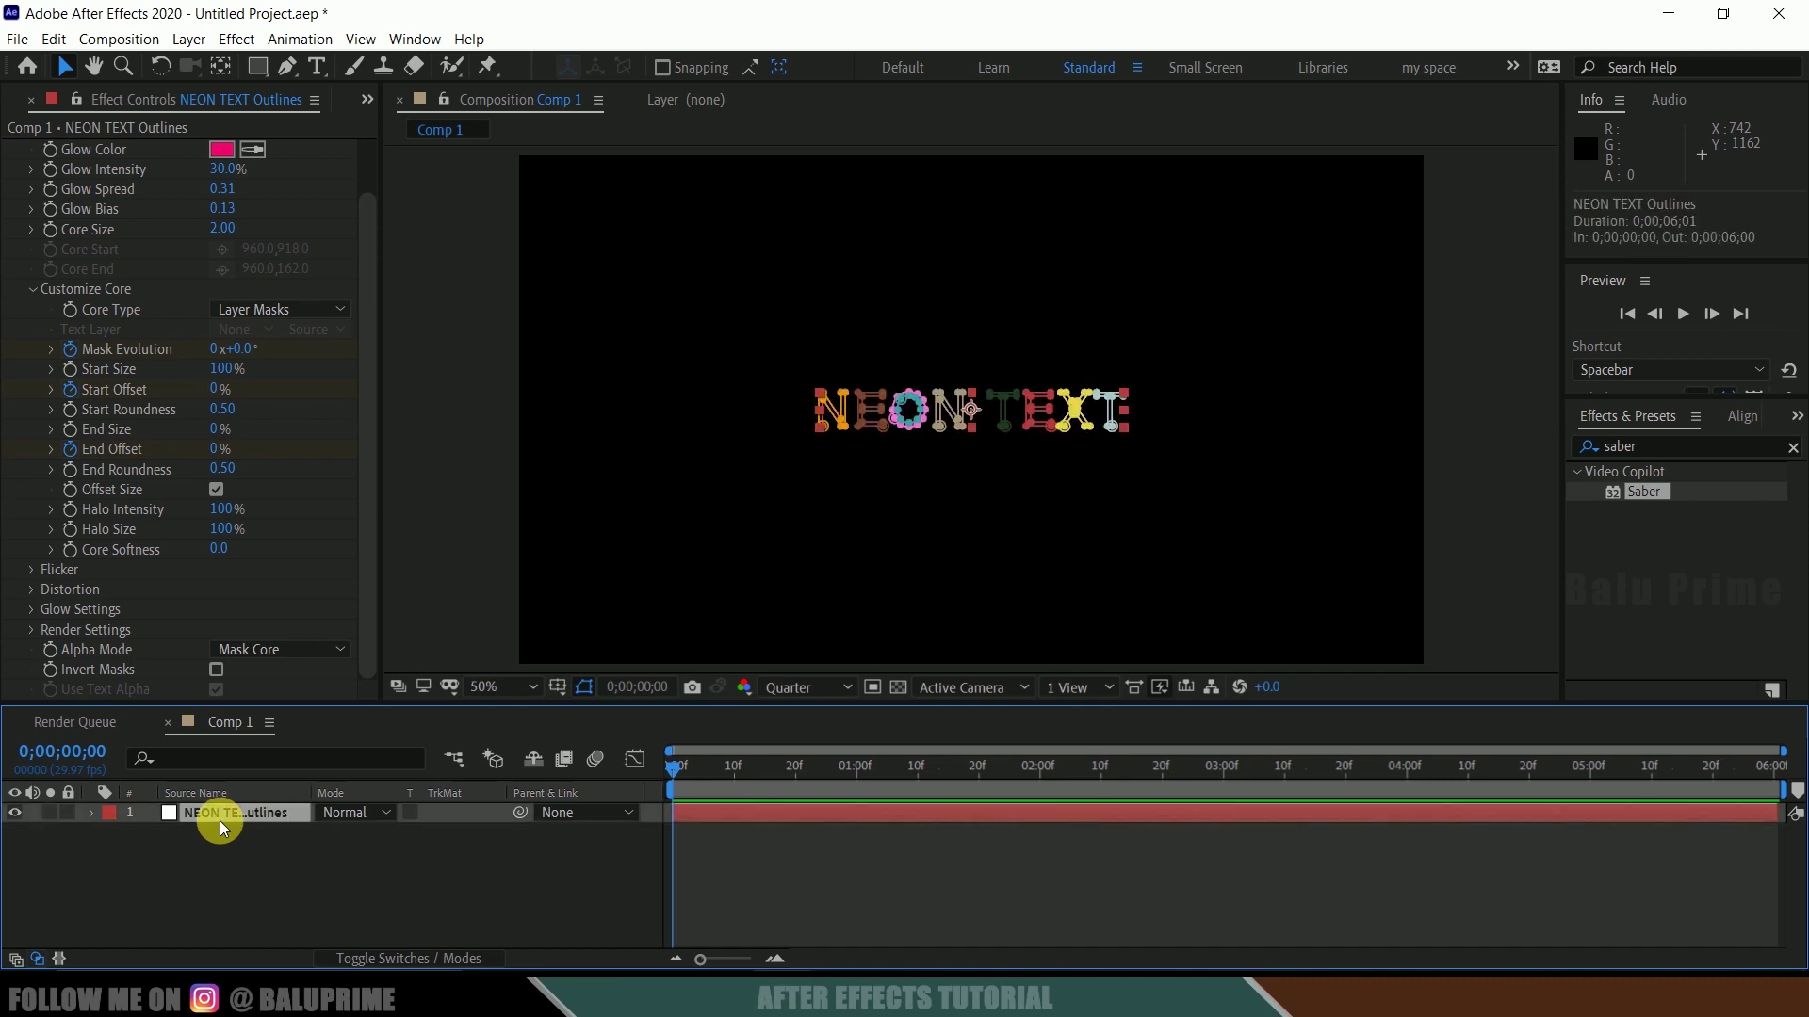
left_click(53, 38)
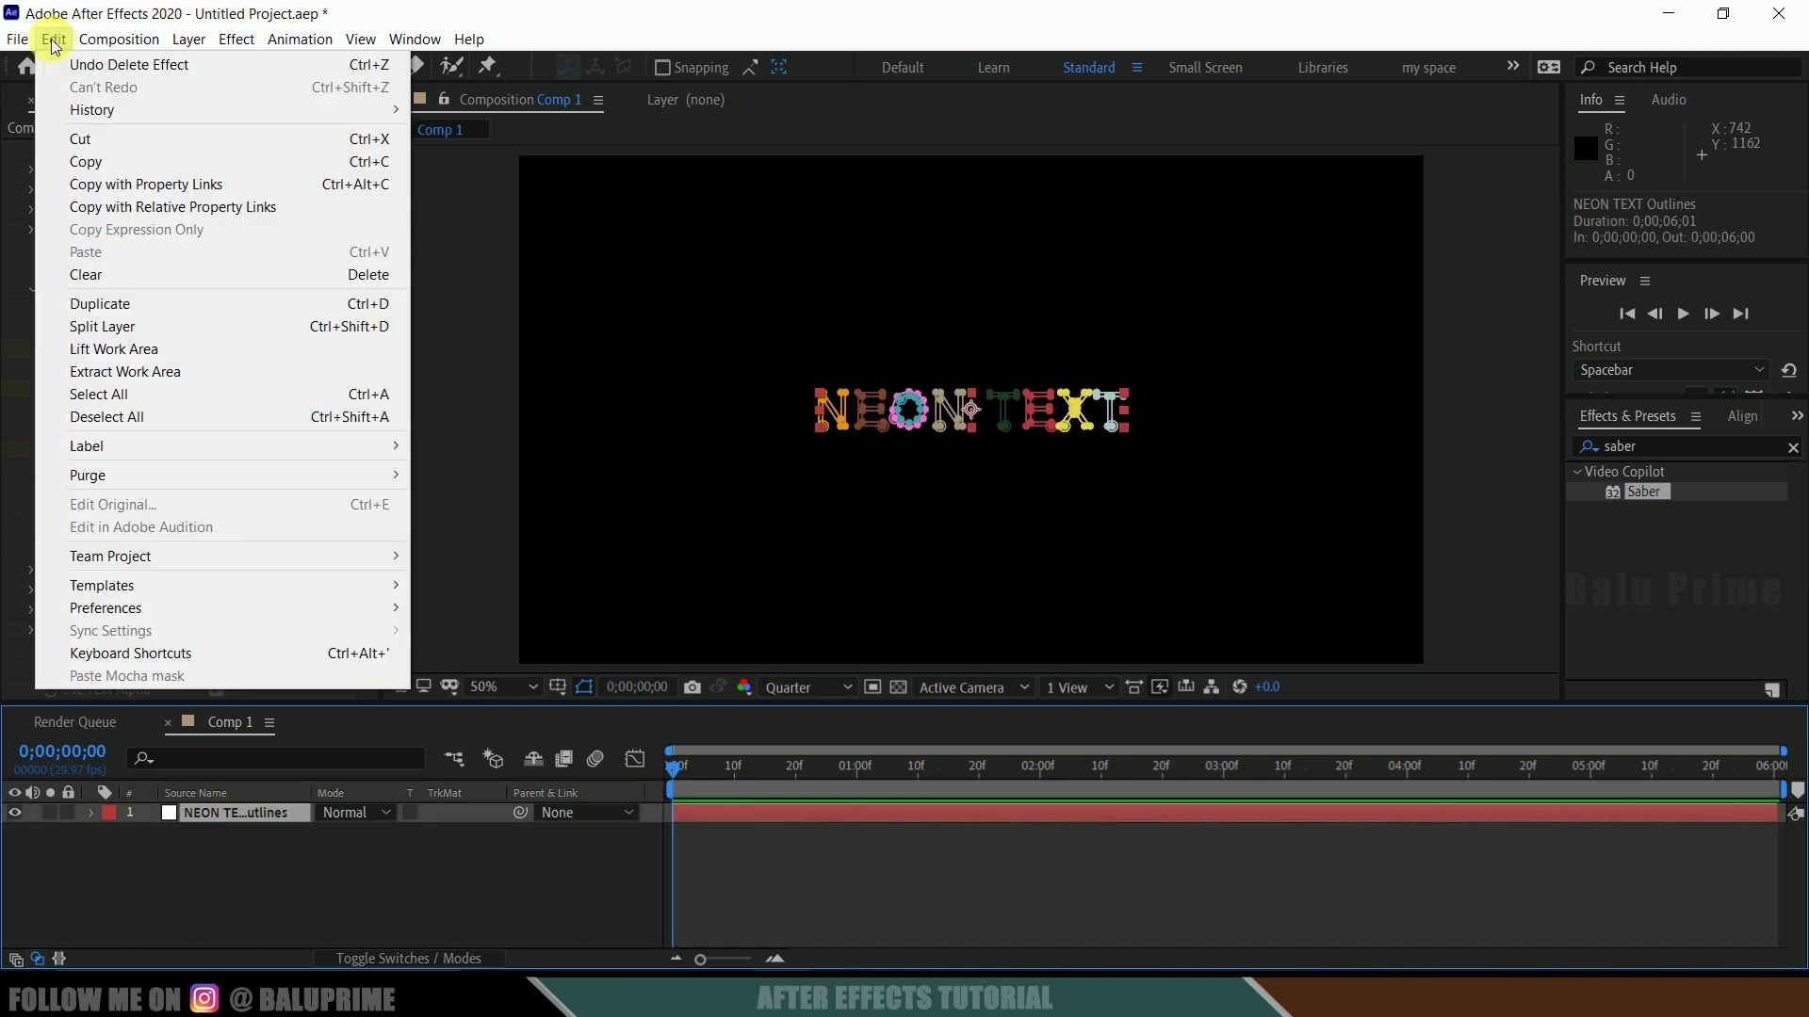
left_click(124, 302)
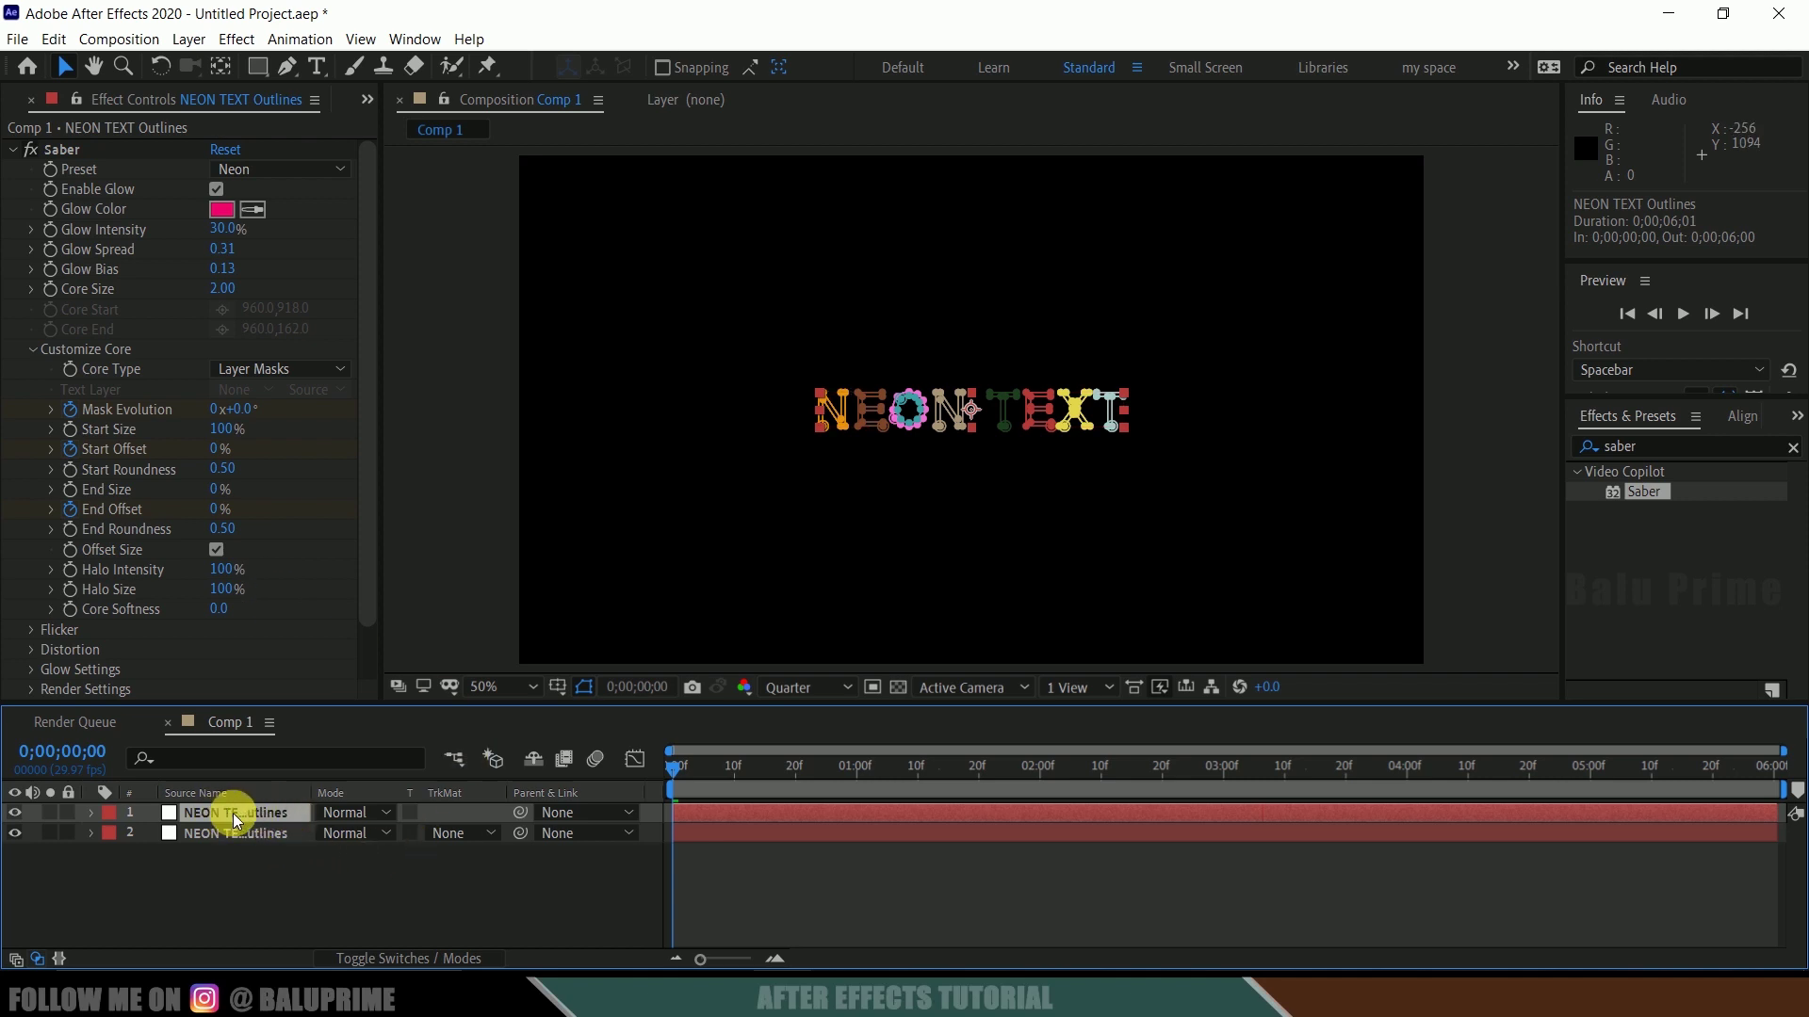
Set the top Outlines copy's blending mode to Add
left_click(339, 812)
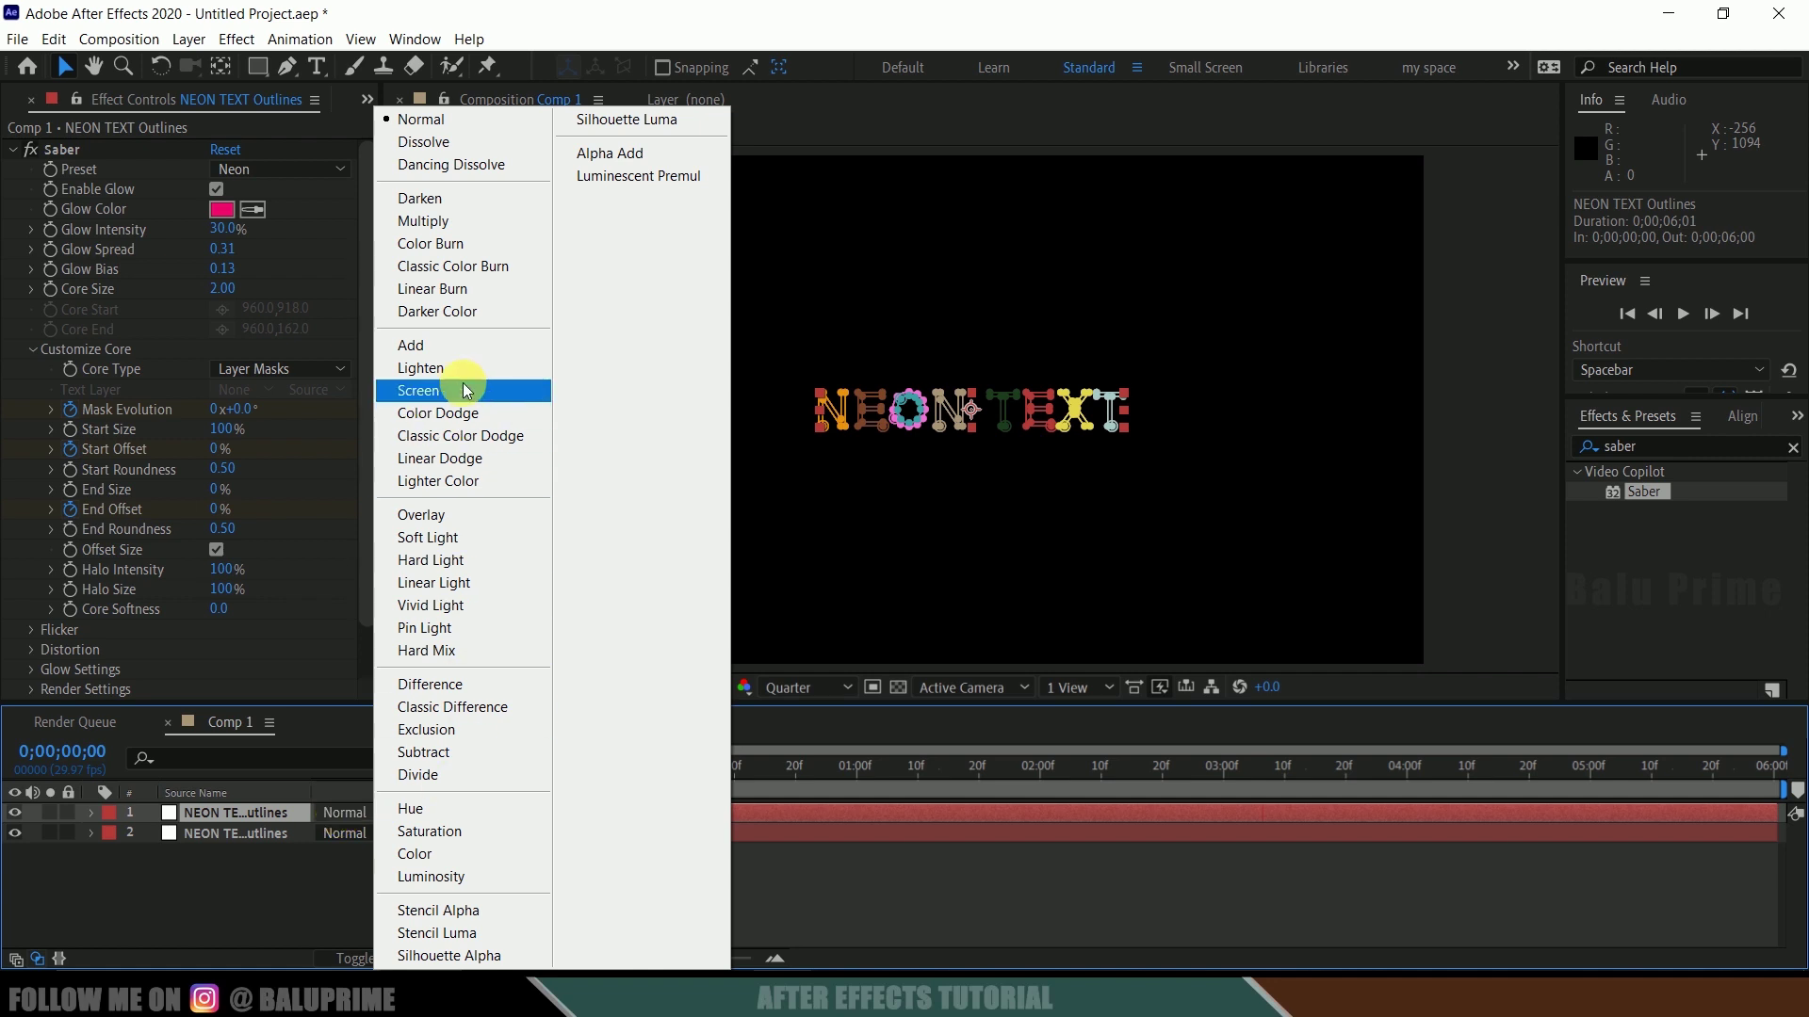
left_click(450, 345)
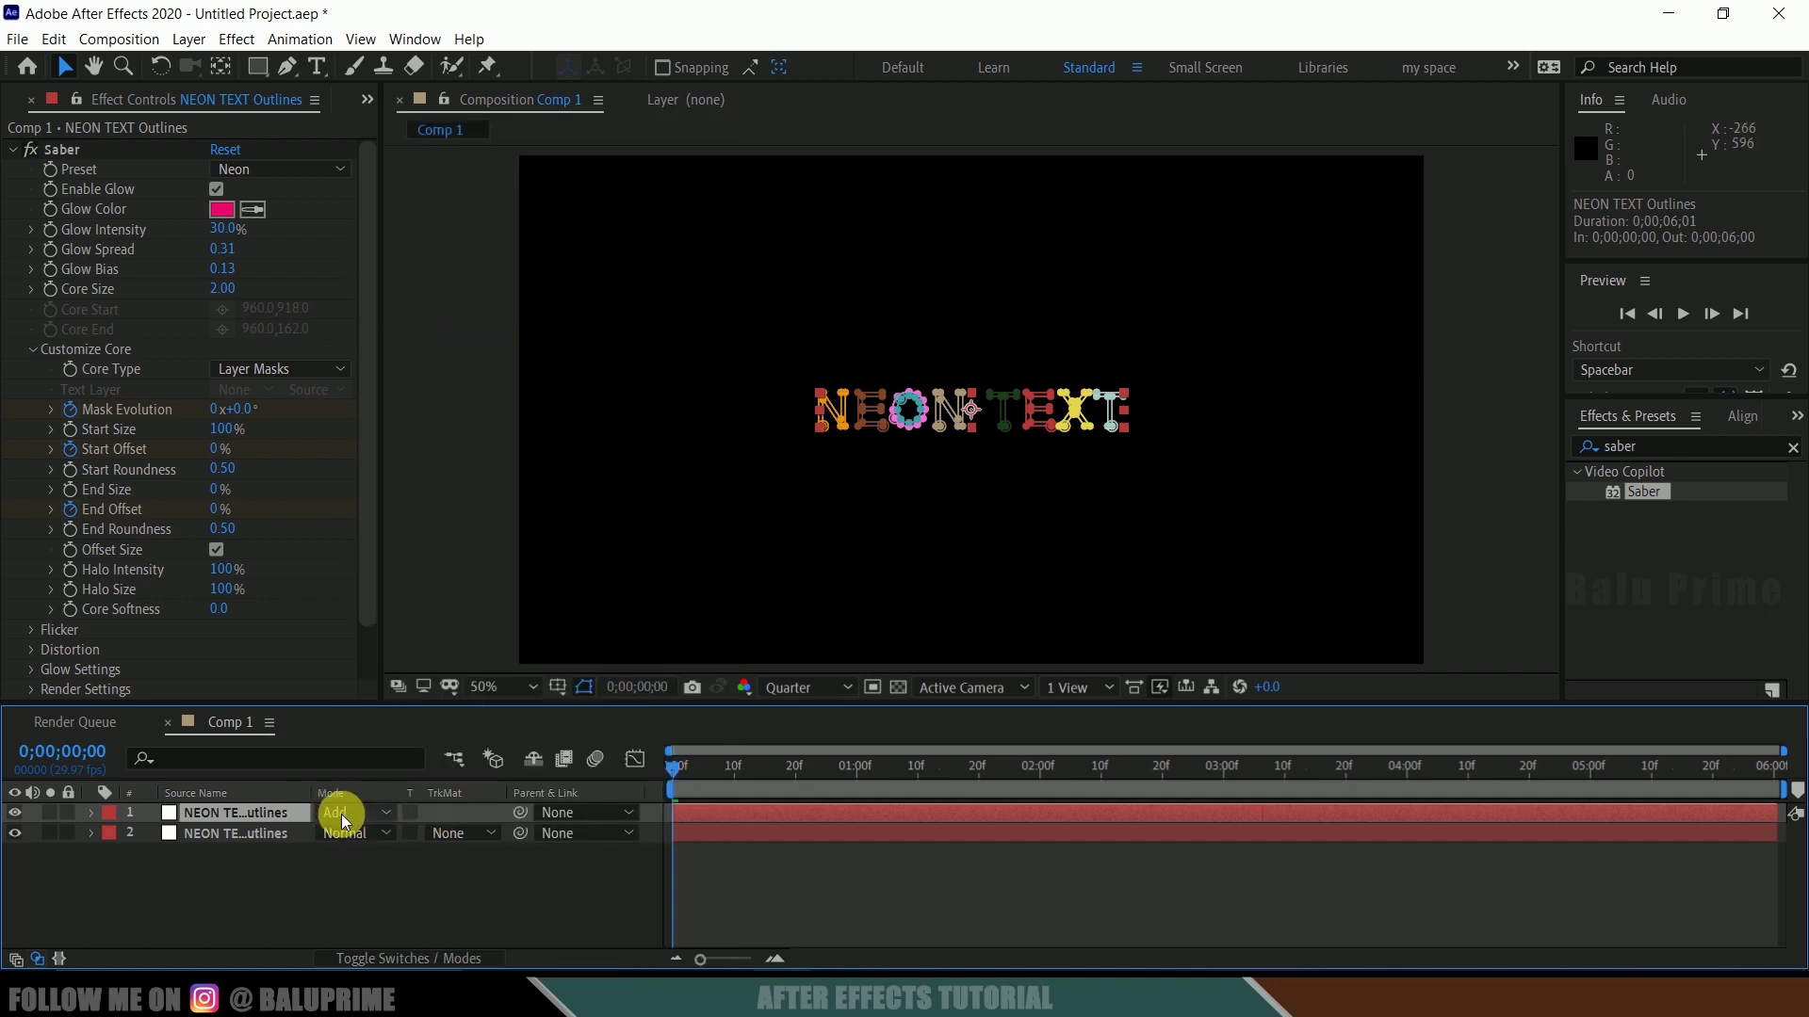
left_click(392, 956)
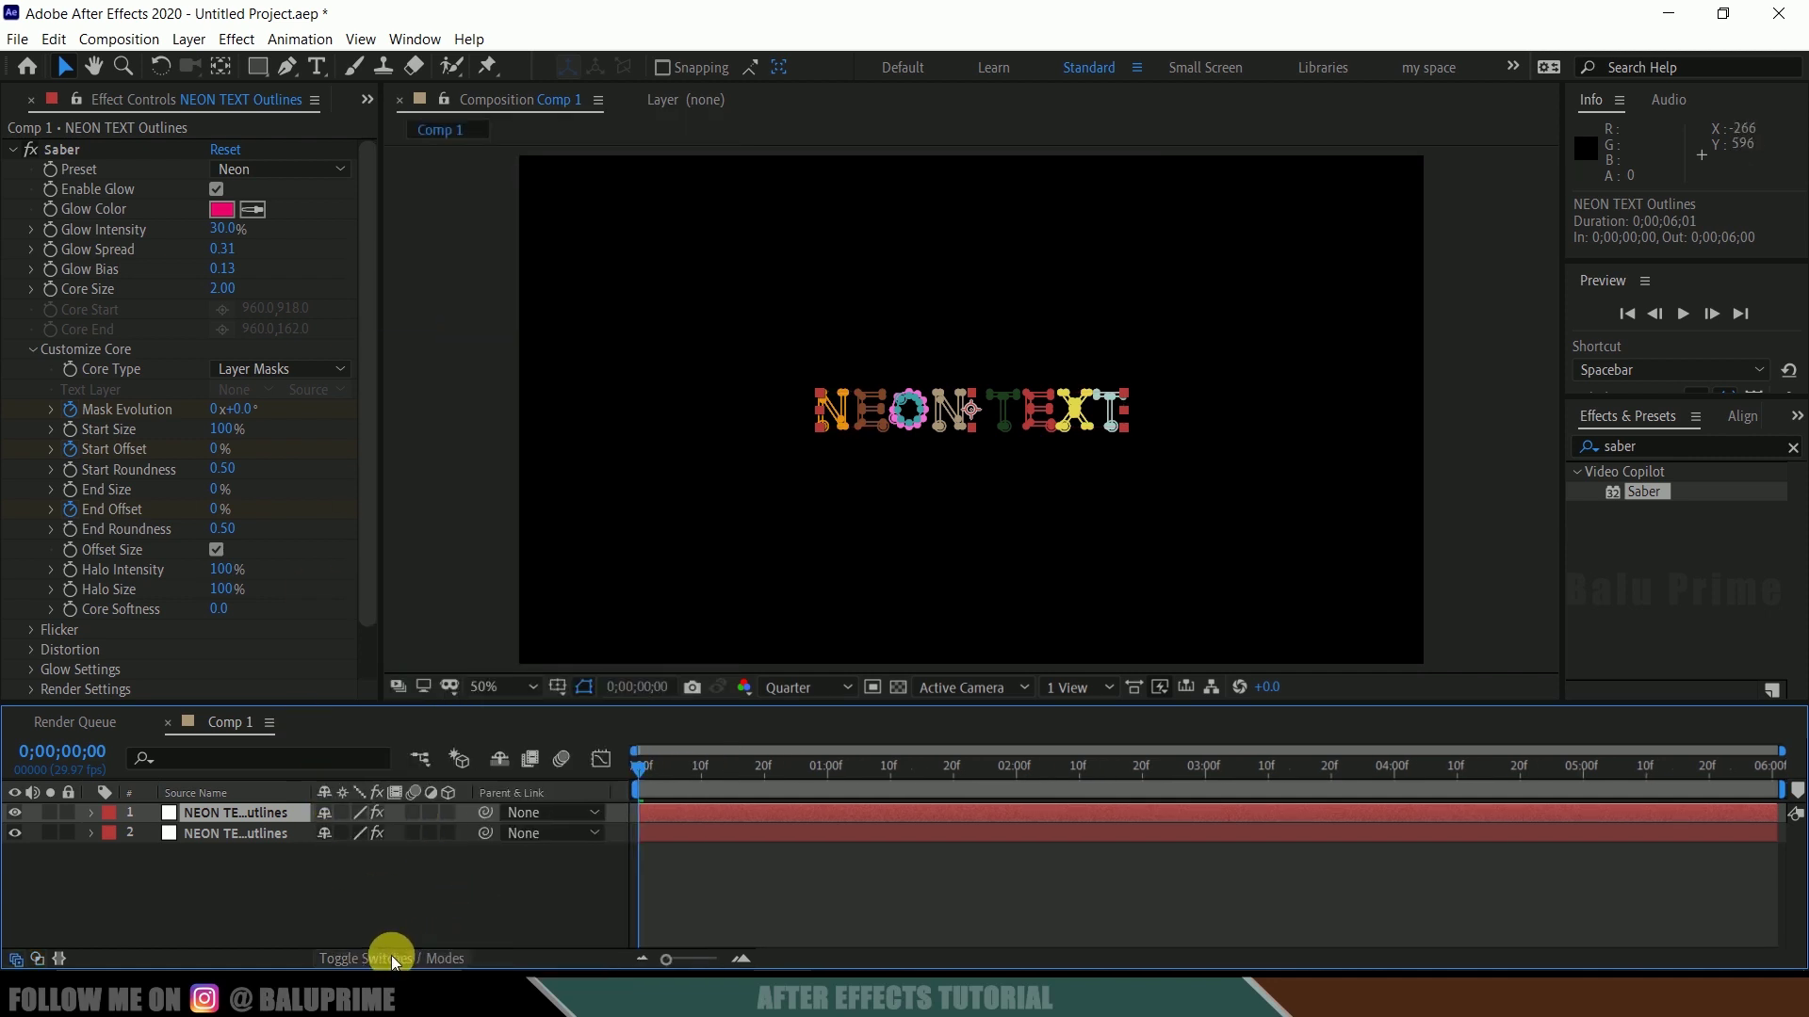
left_click(392, 956)
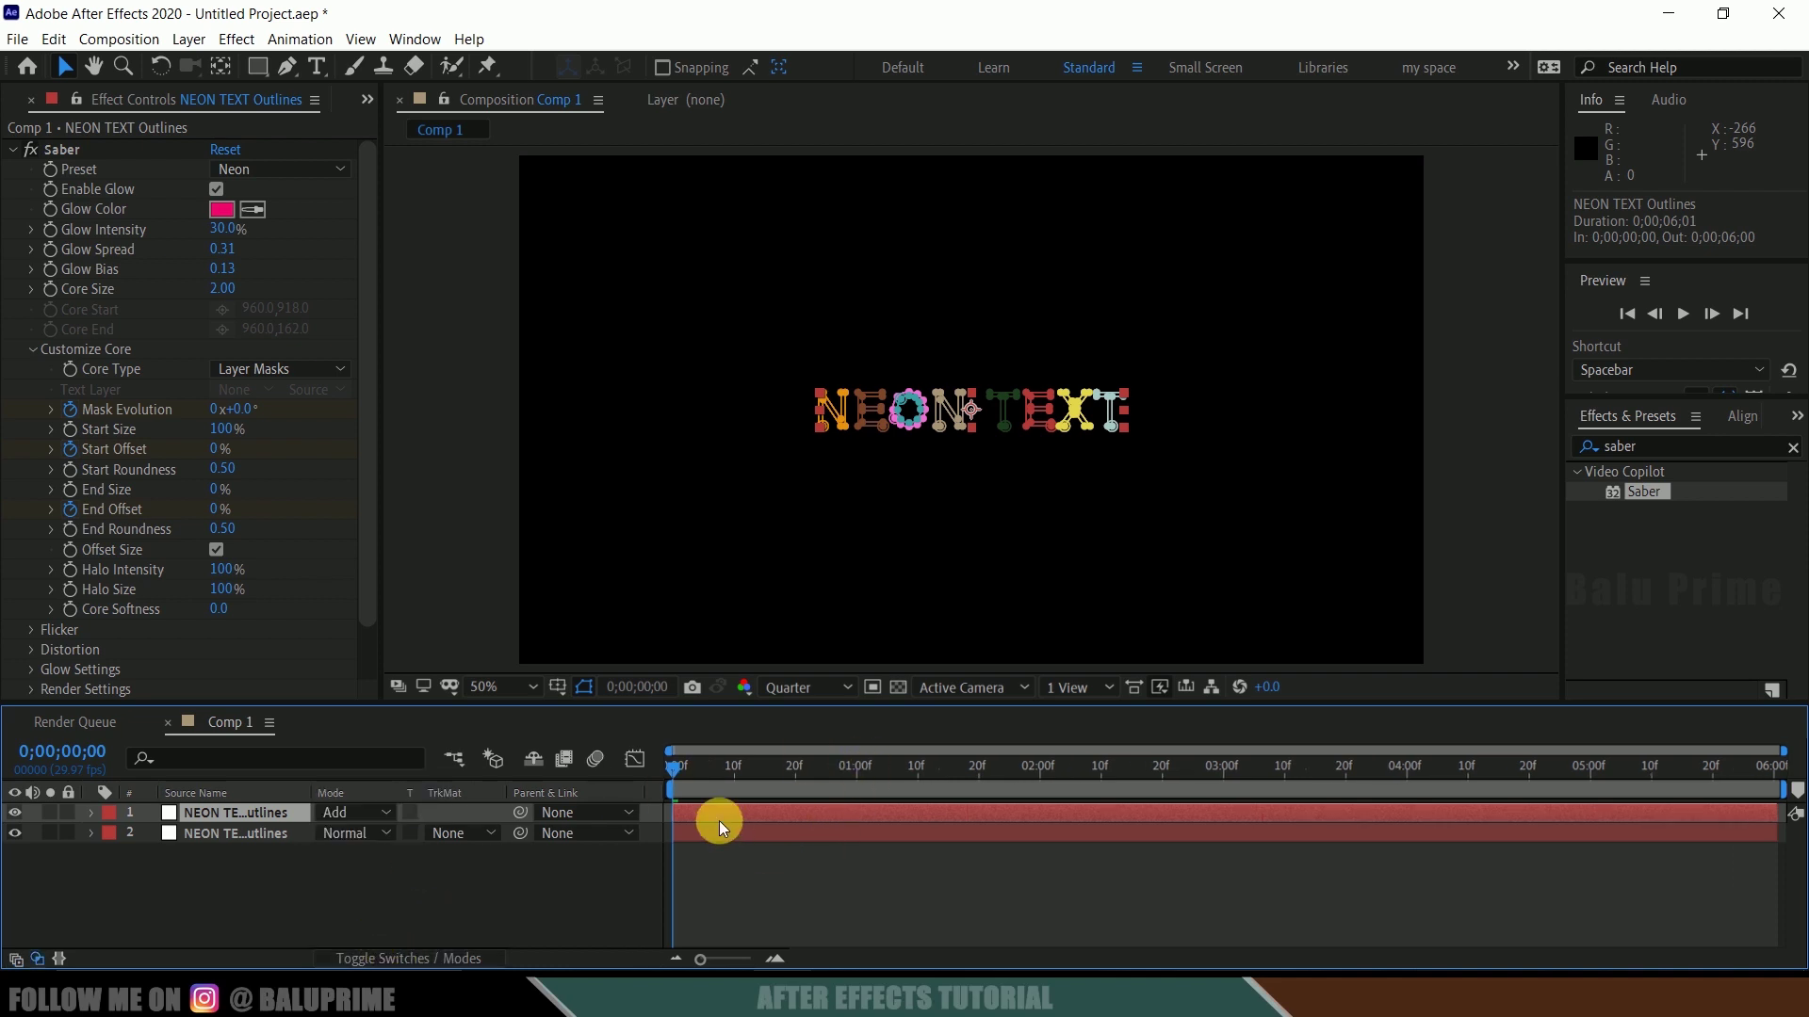
Shift the Saber glow colour from pink to cyan
left_click(219, 213)
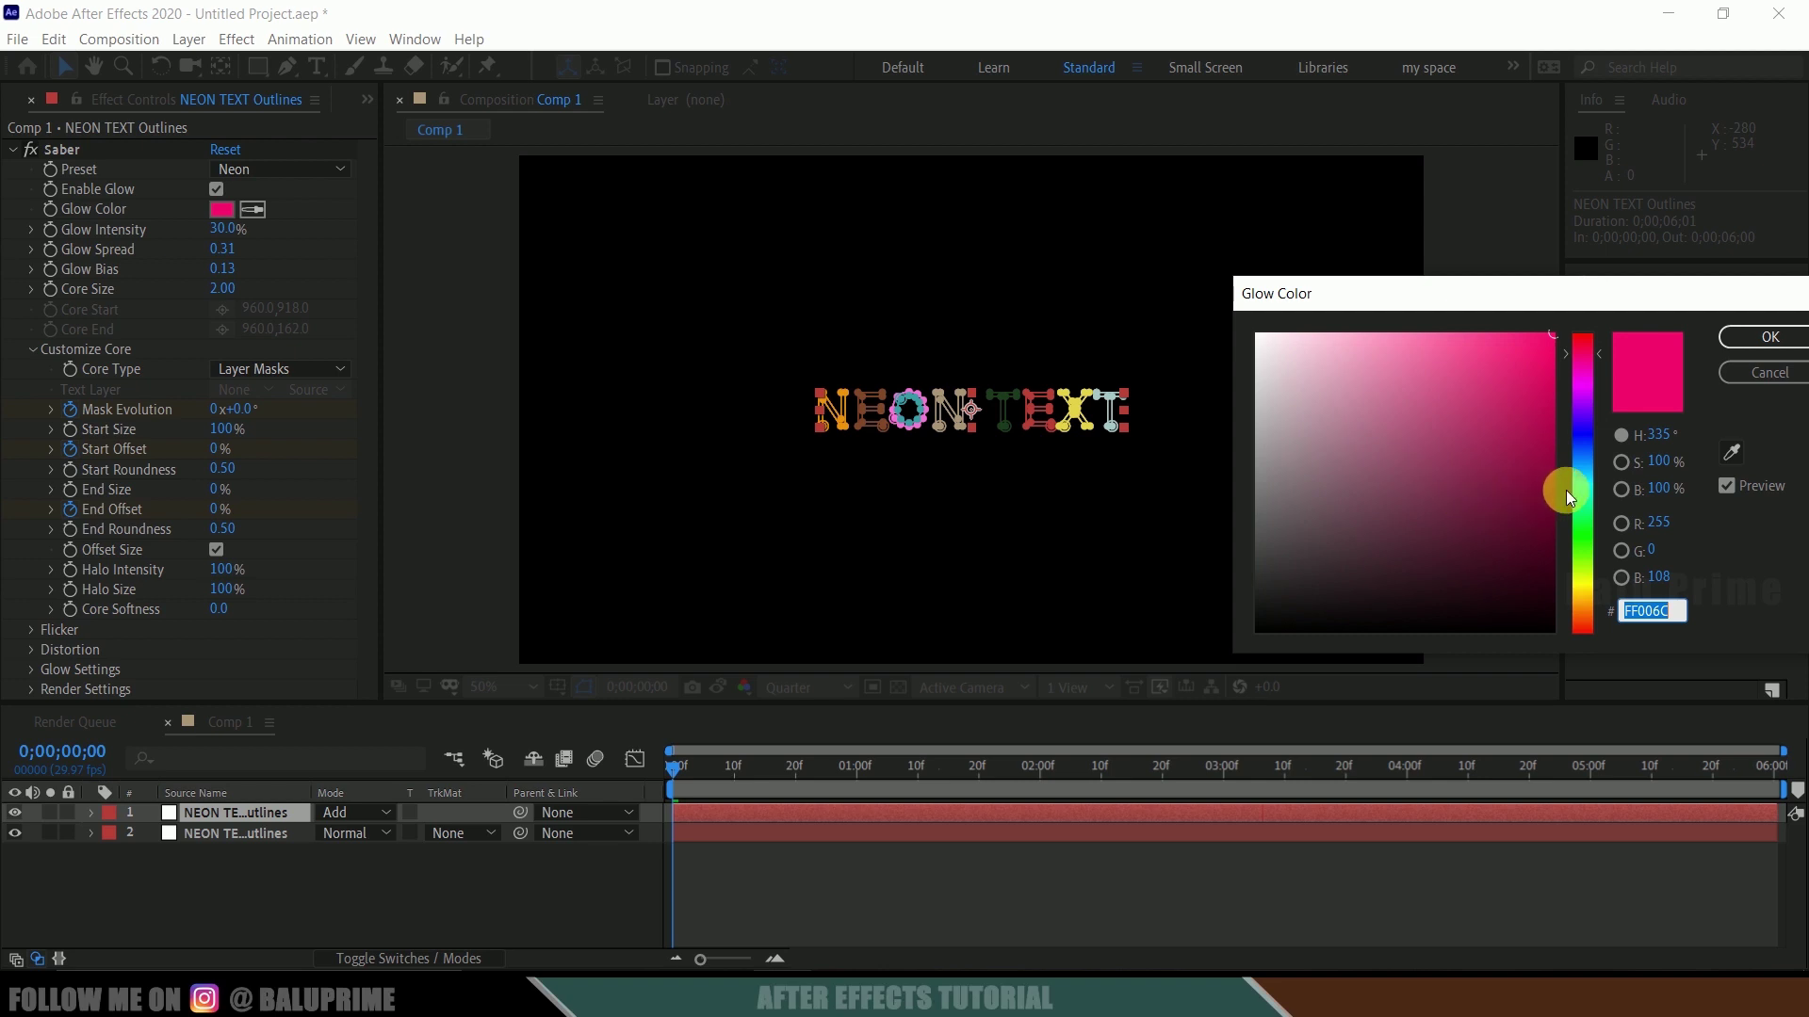
left_click_drag(1568, 490, 1587, 472)
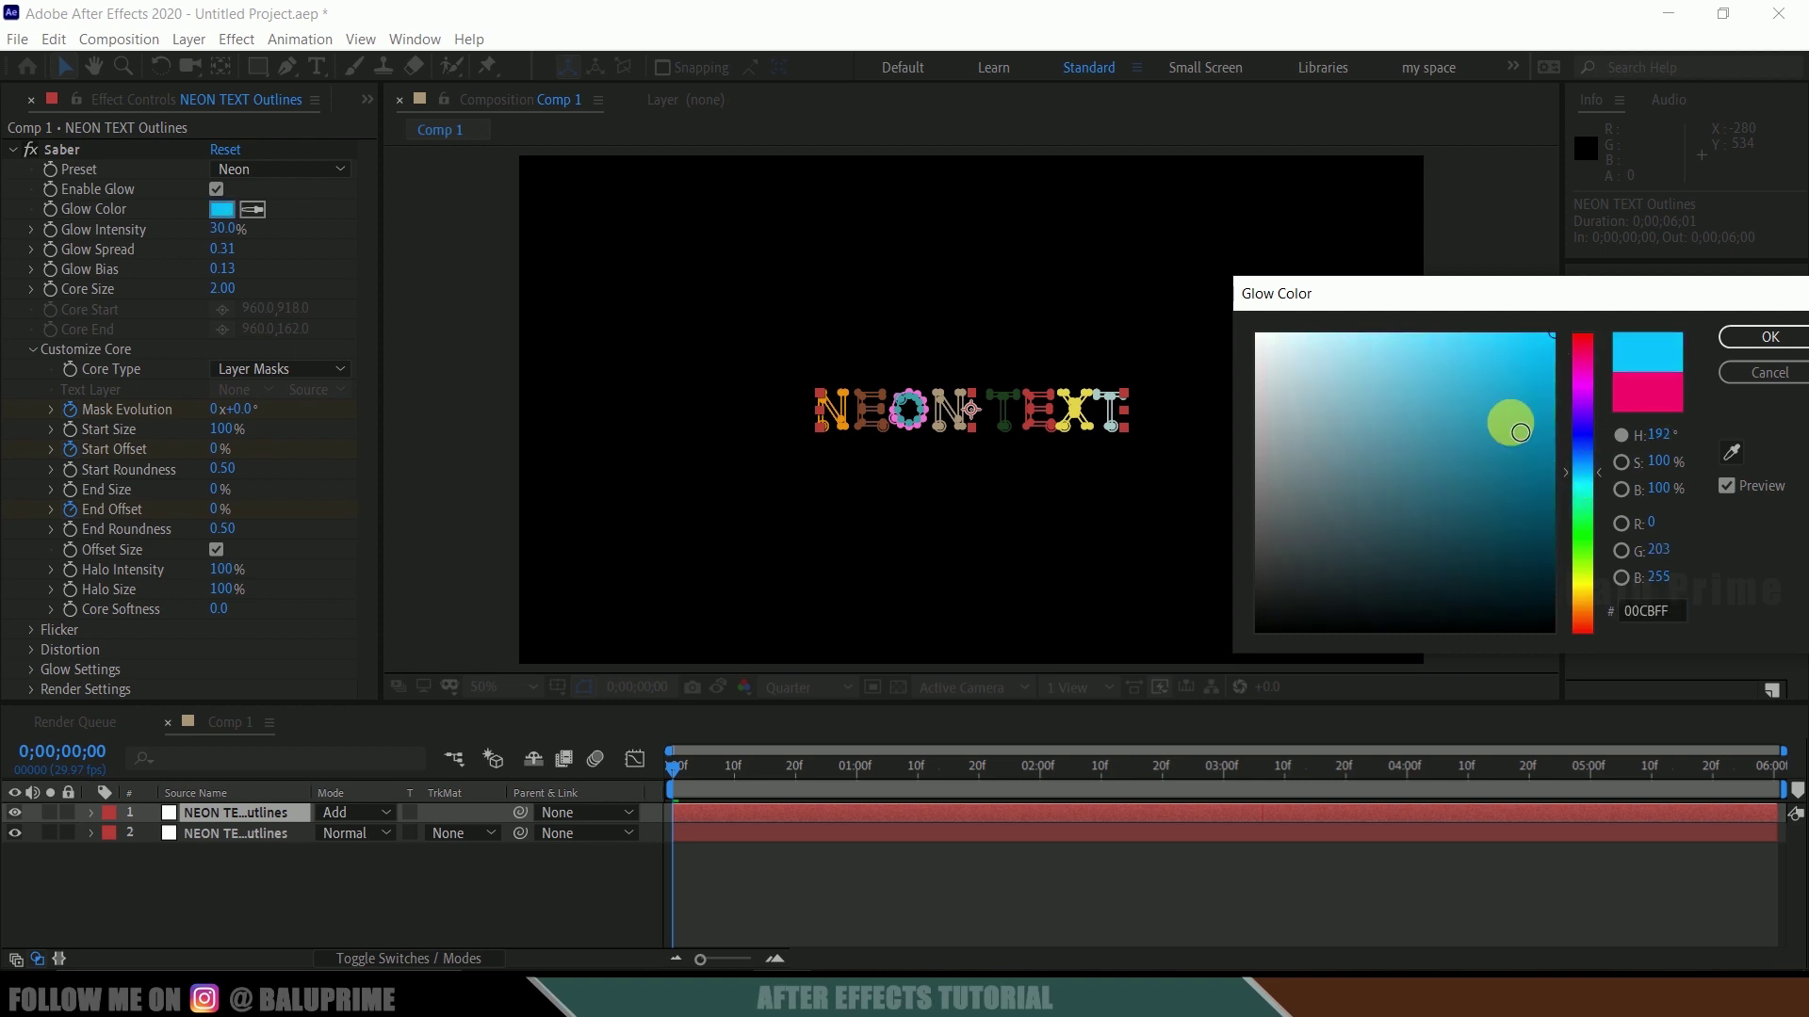
left_click(1726, 335)
Move layer 1's Start Offset keyframe later to 3 seconds and preview the staggered animation
left_click(229, 896)
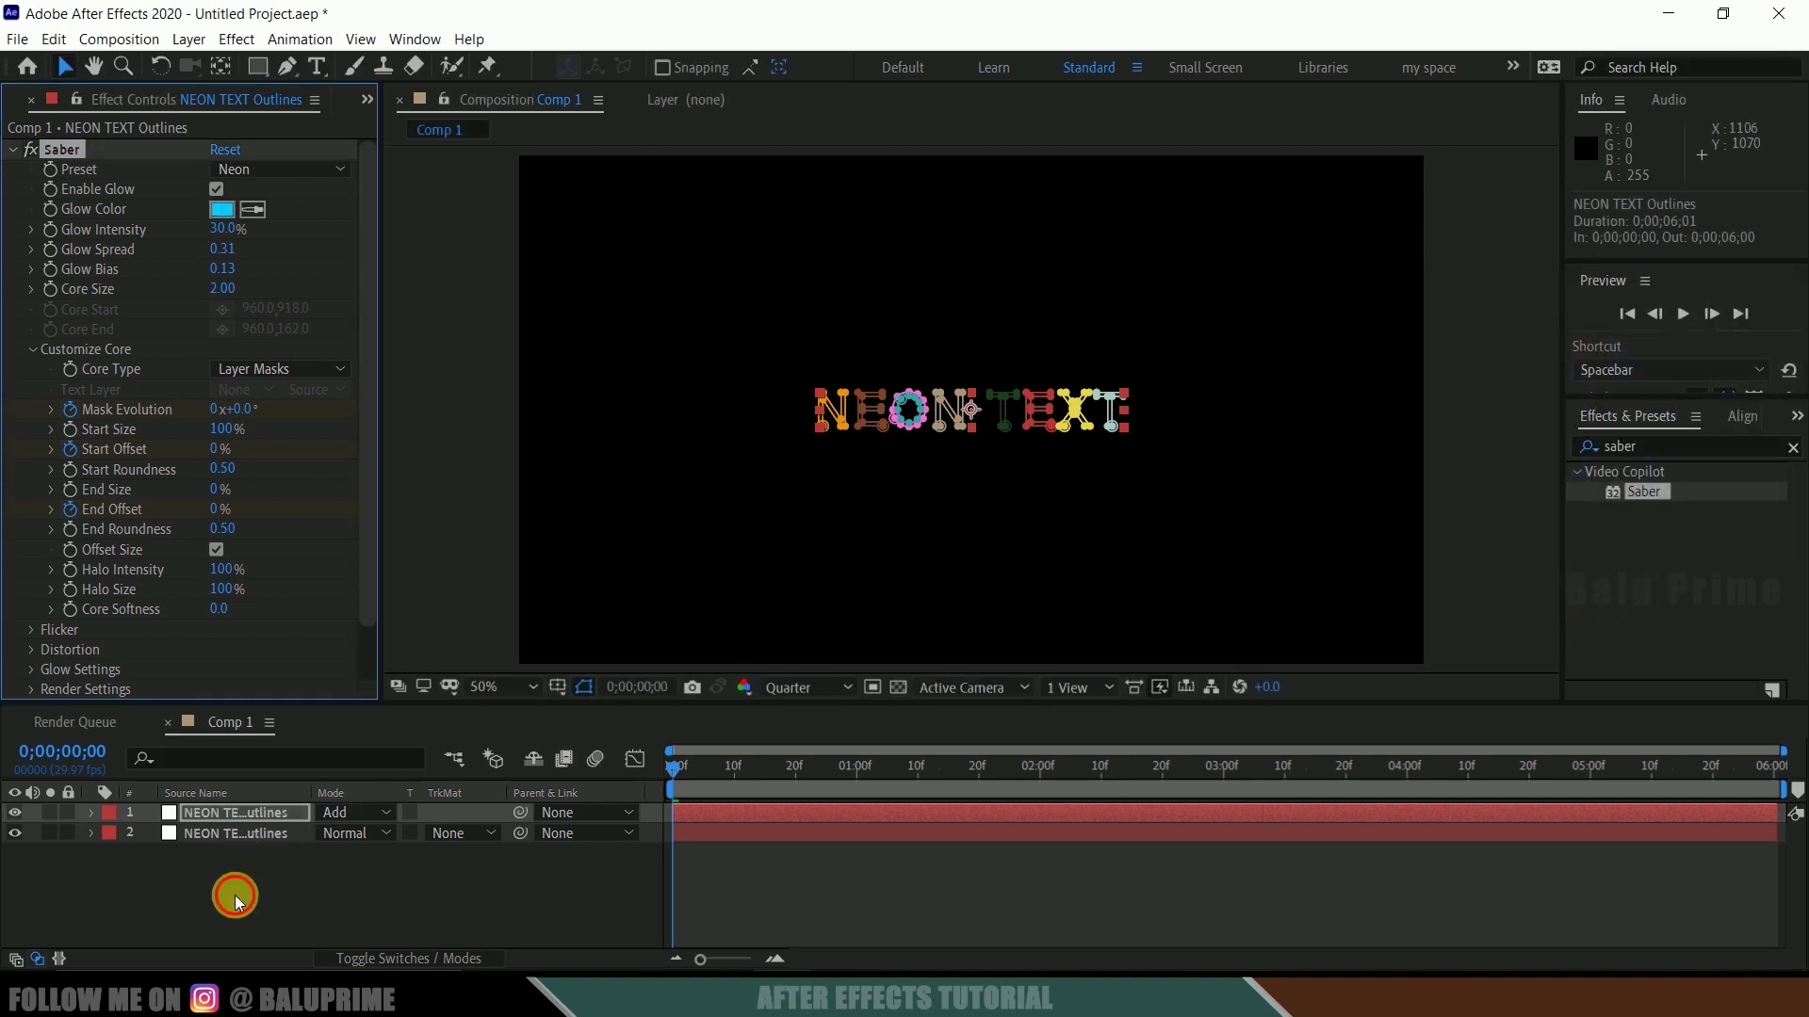
left_click(238, 816)
key("u")
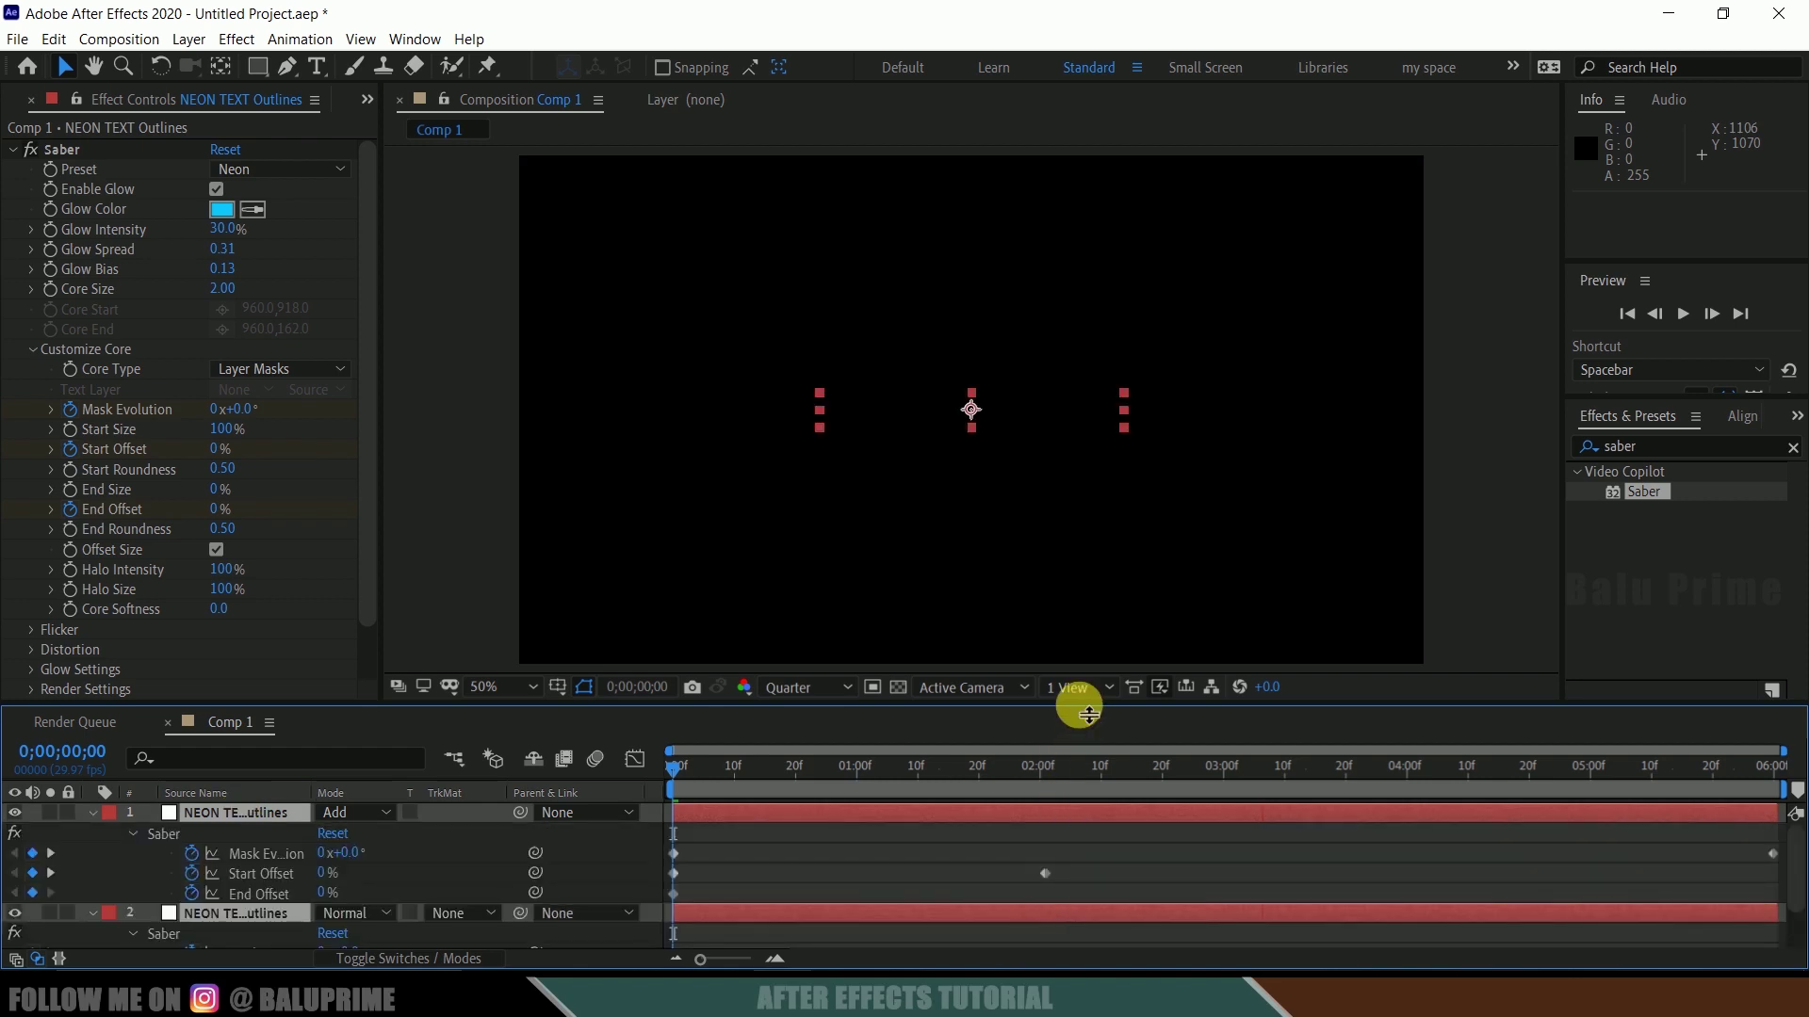
left_click_drag(1088, 713, 1088, 605)
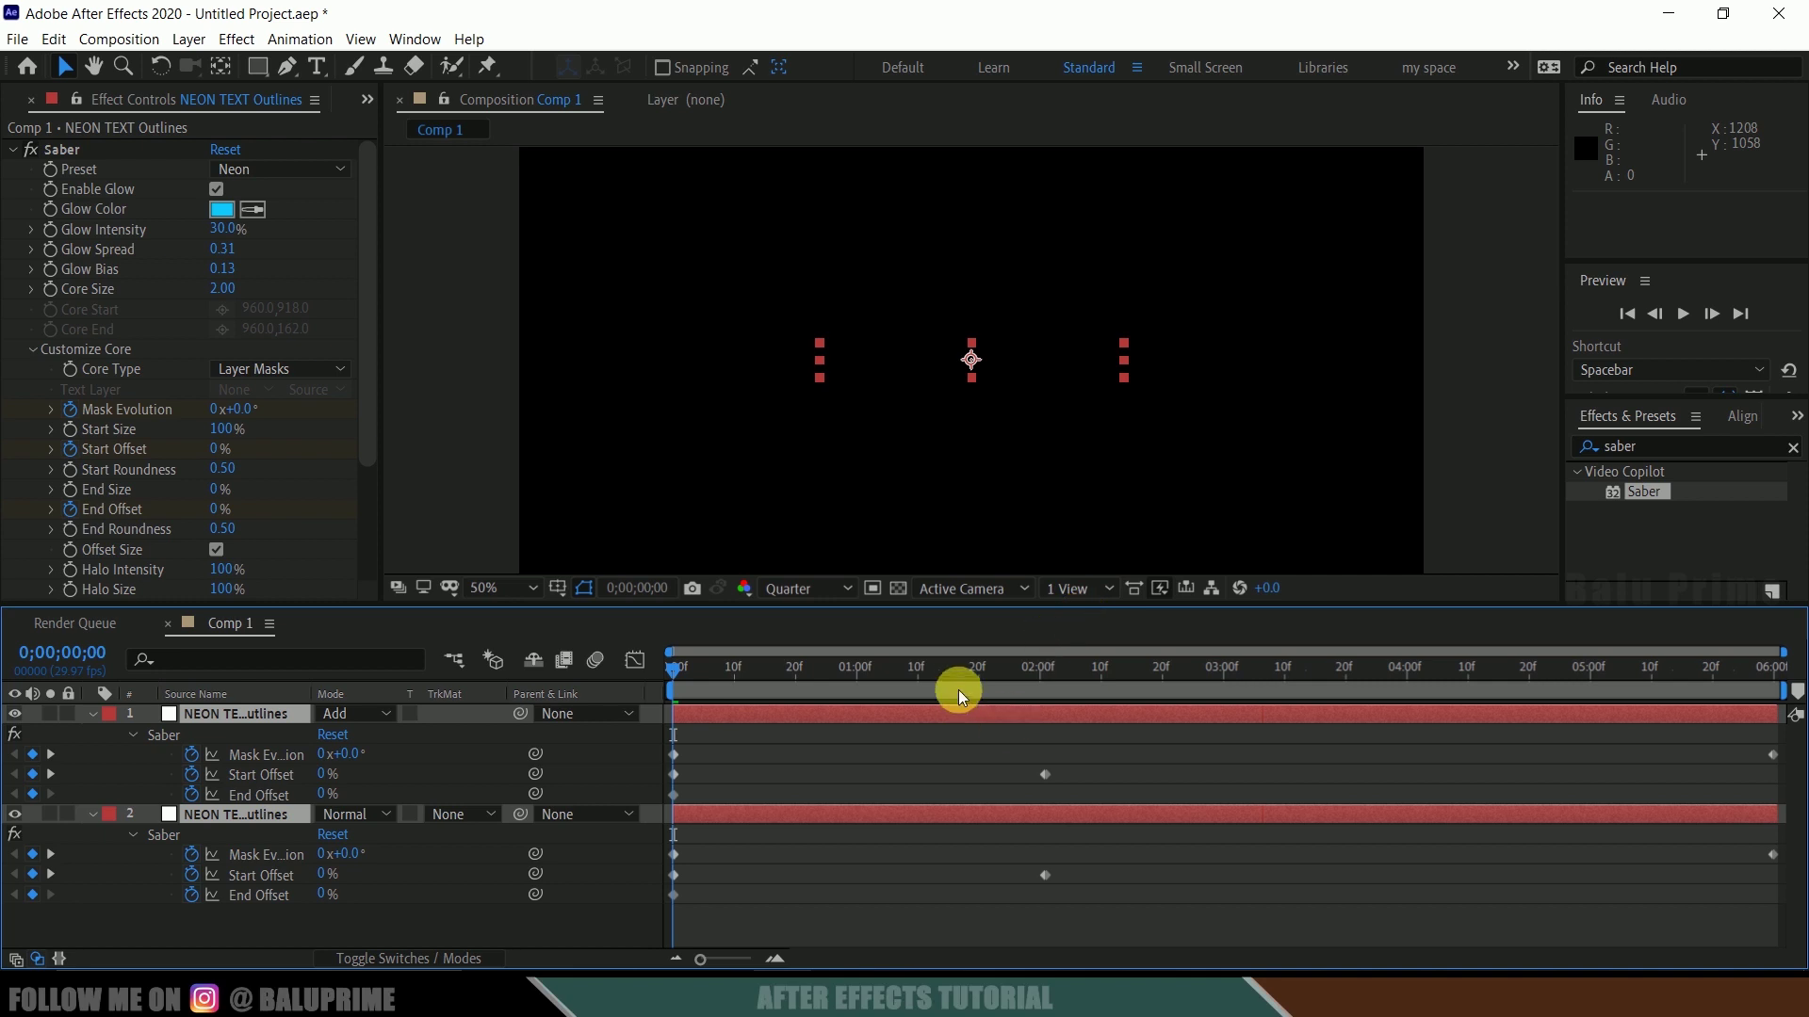
left_click_drag(958, 690, 986, 684)
mouse_move(1016, 744)
left_mouse_down()
mouse_move(1064, 782)
mouse_move(1044, 777)
mouse_move(1217, 772)
left_mouse_up()
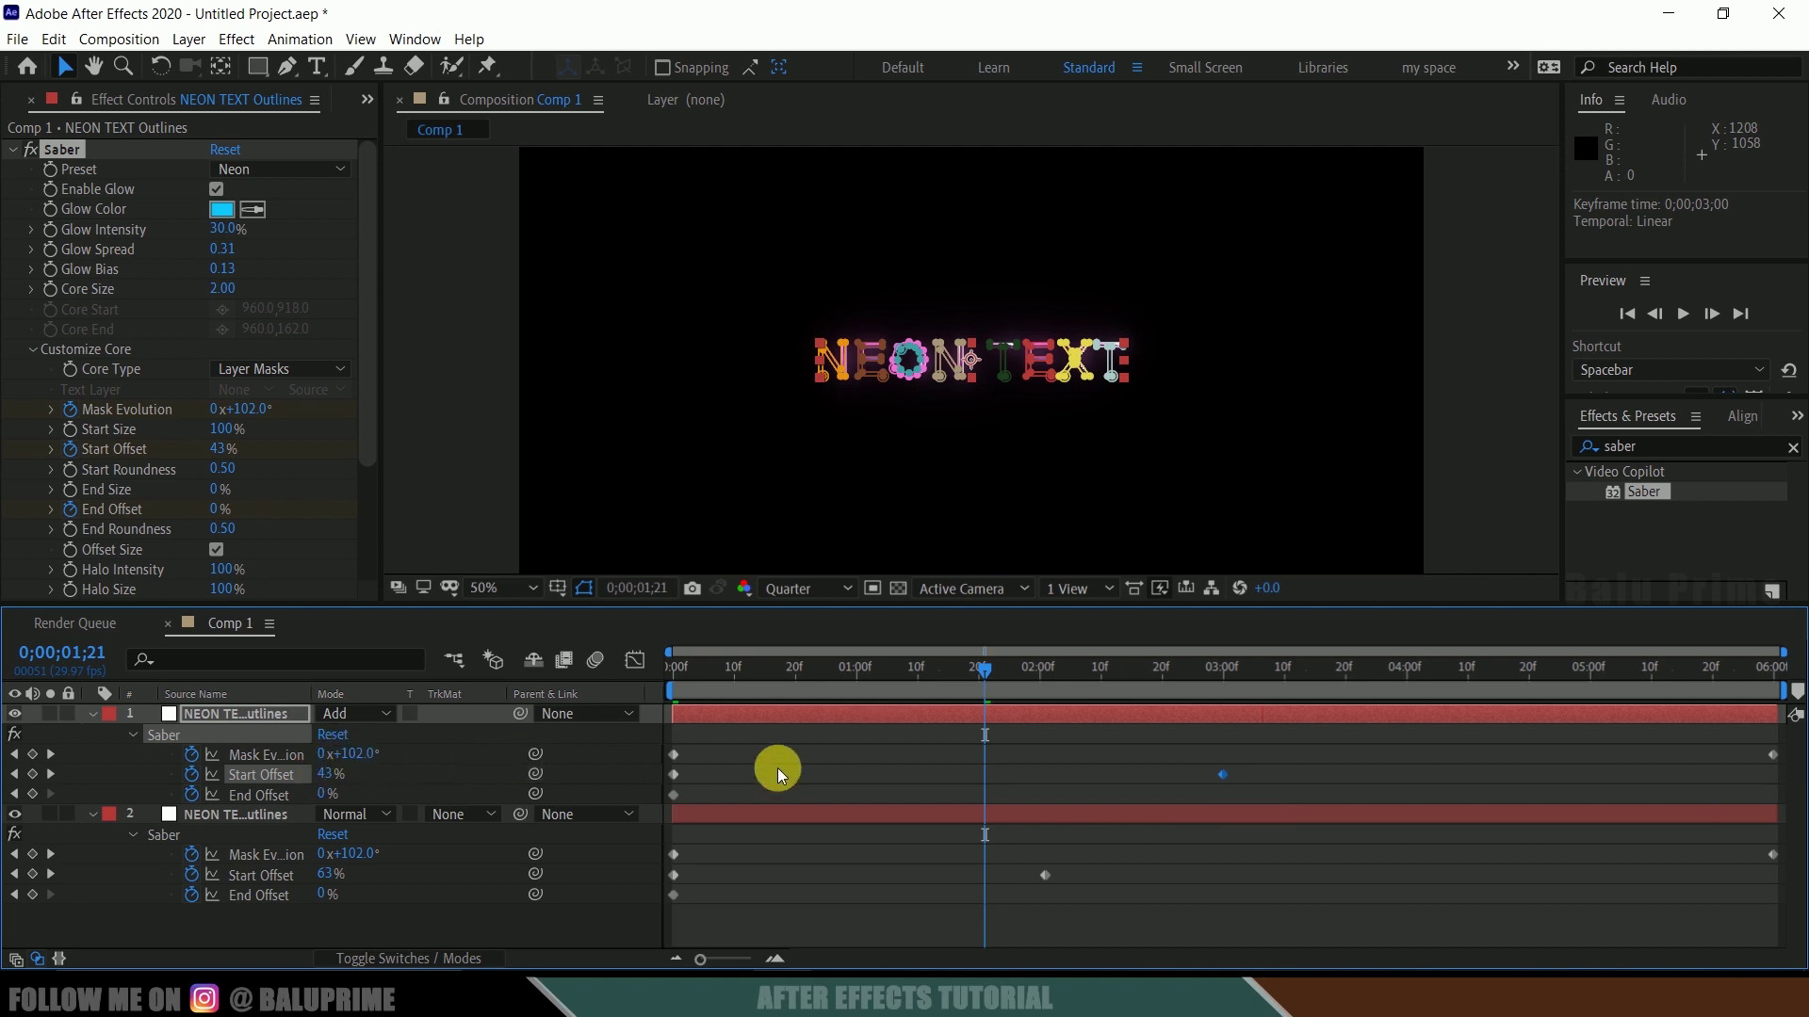
key("space")
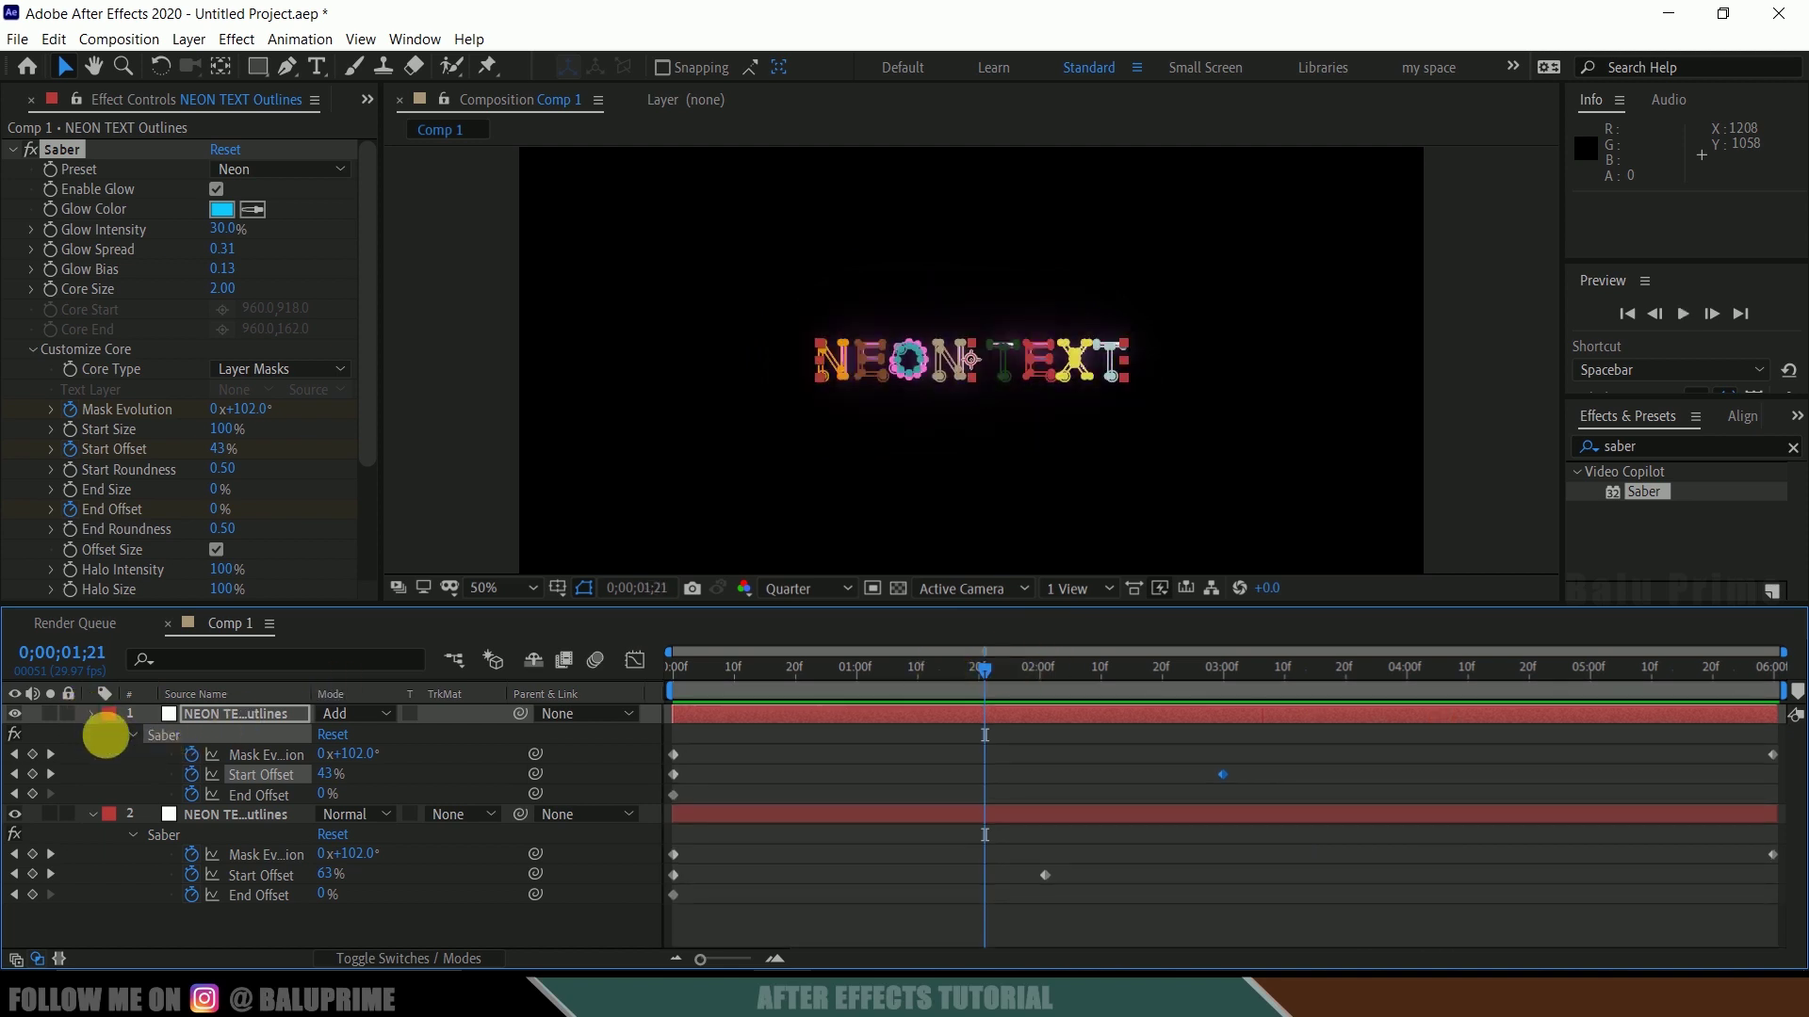
key("ctrl+a")
Pre-compose both NEON TEXT Outlines layers into Pre-comp 1
key("u")
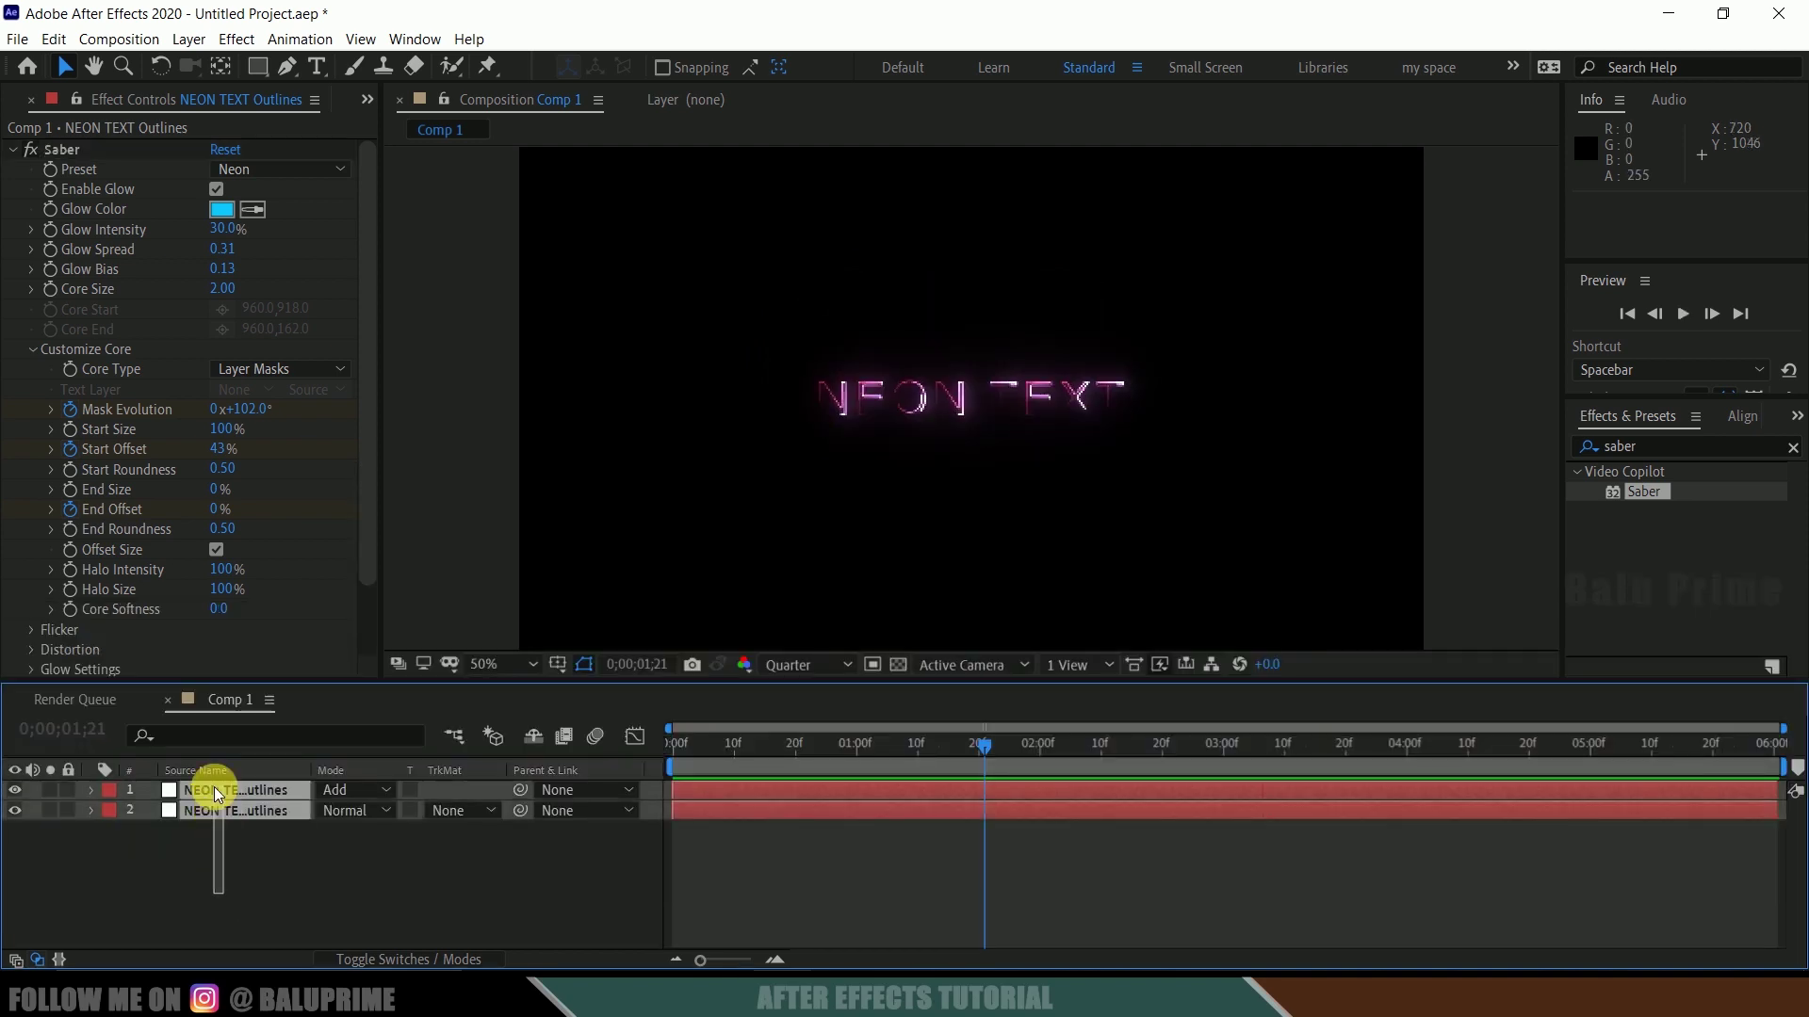
right_click(213, 787)
left_click(345, 674)
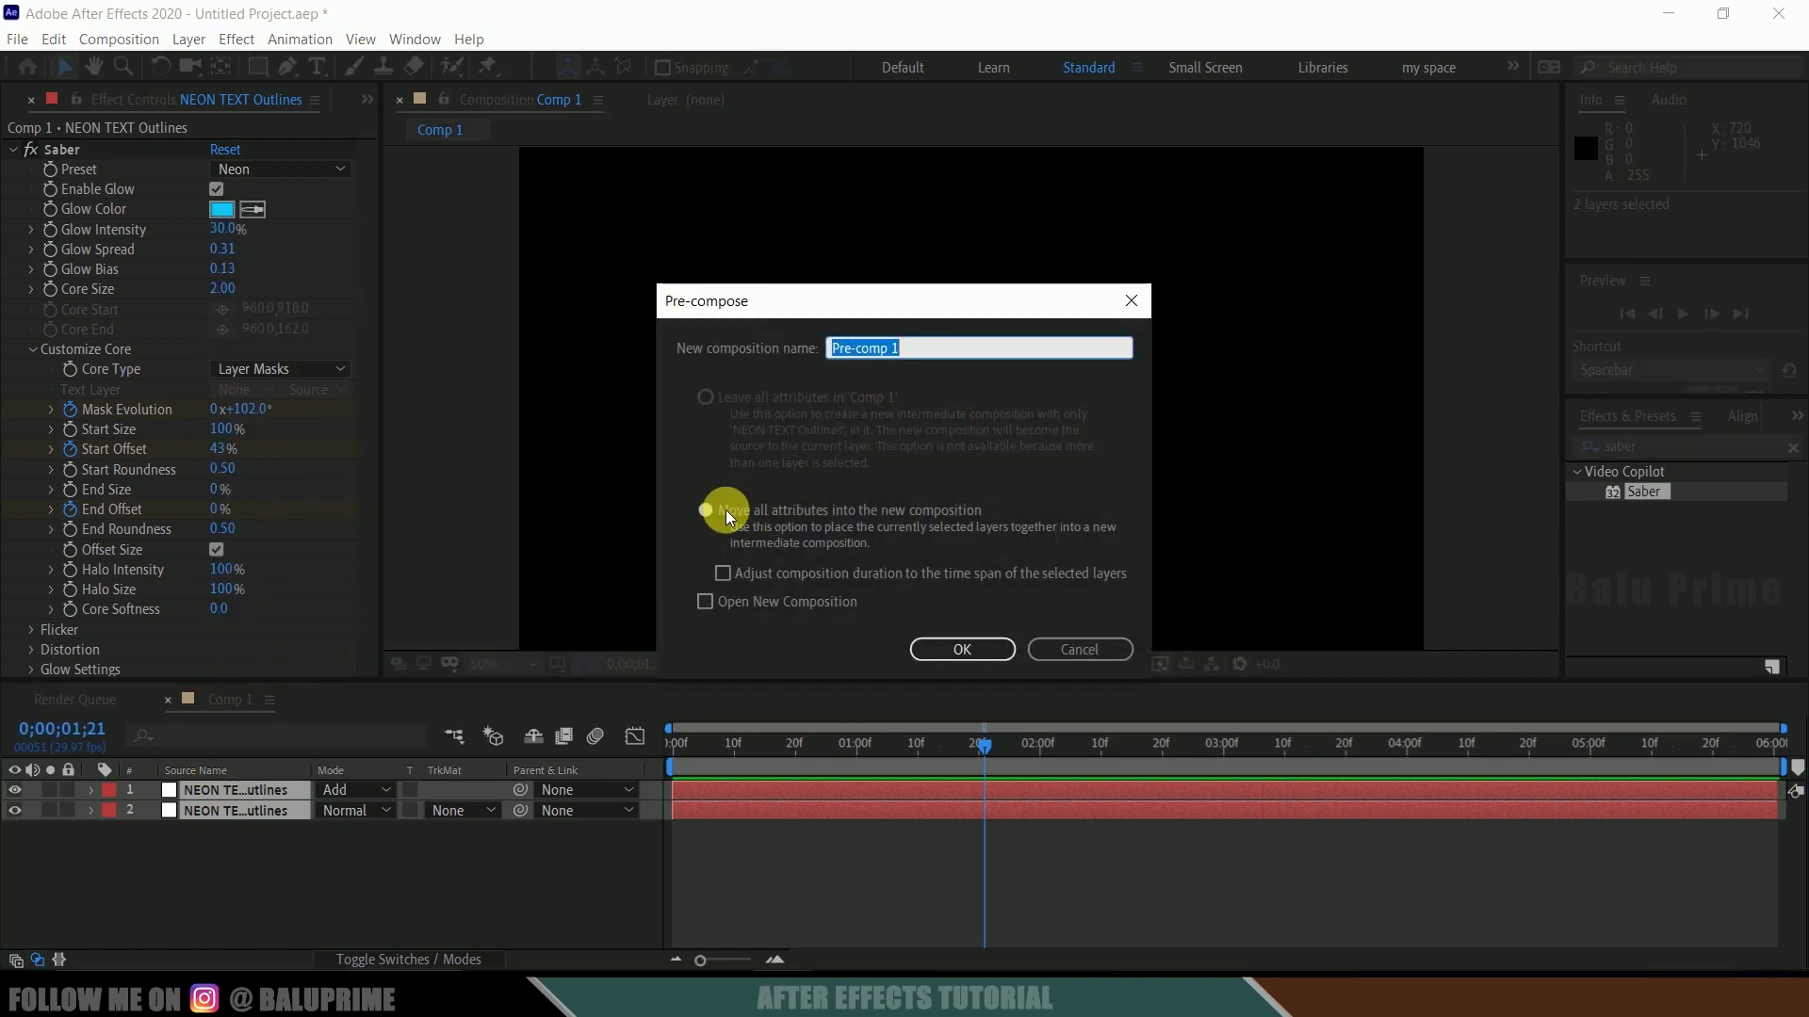
left_click(959, 650)
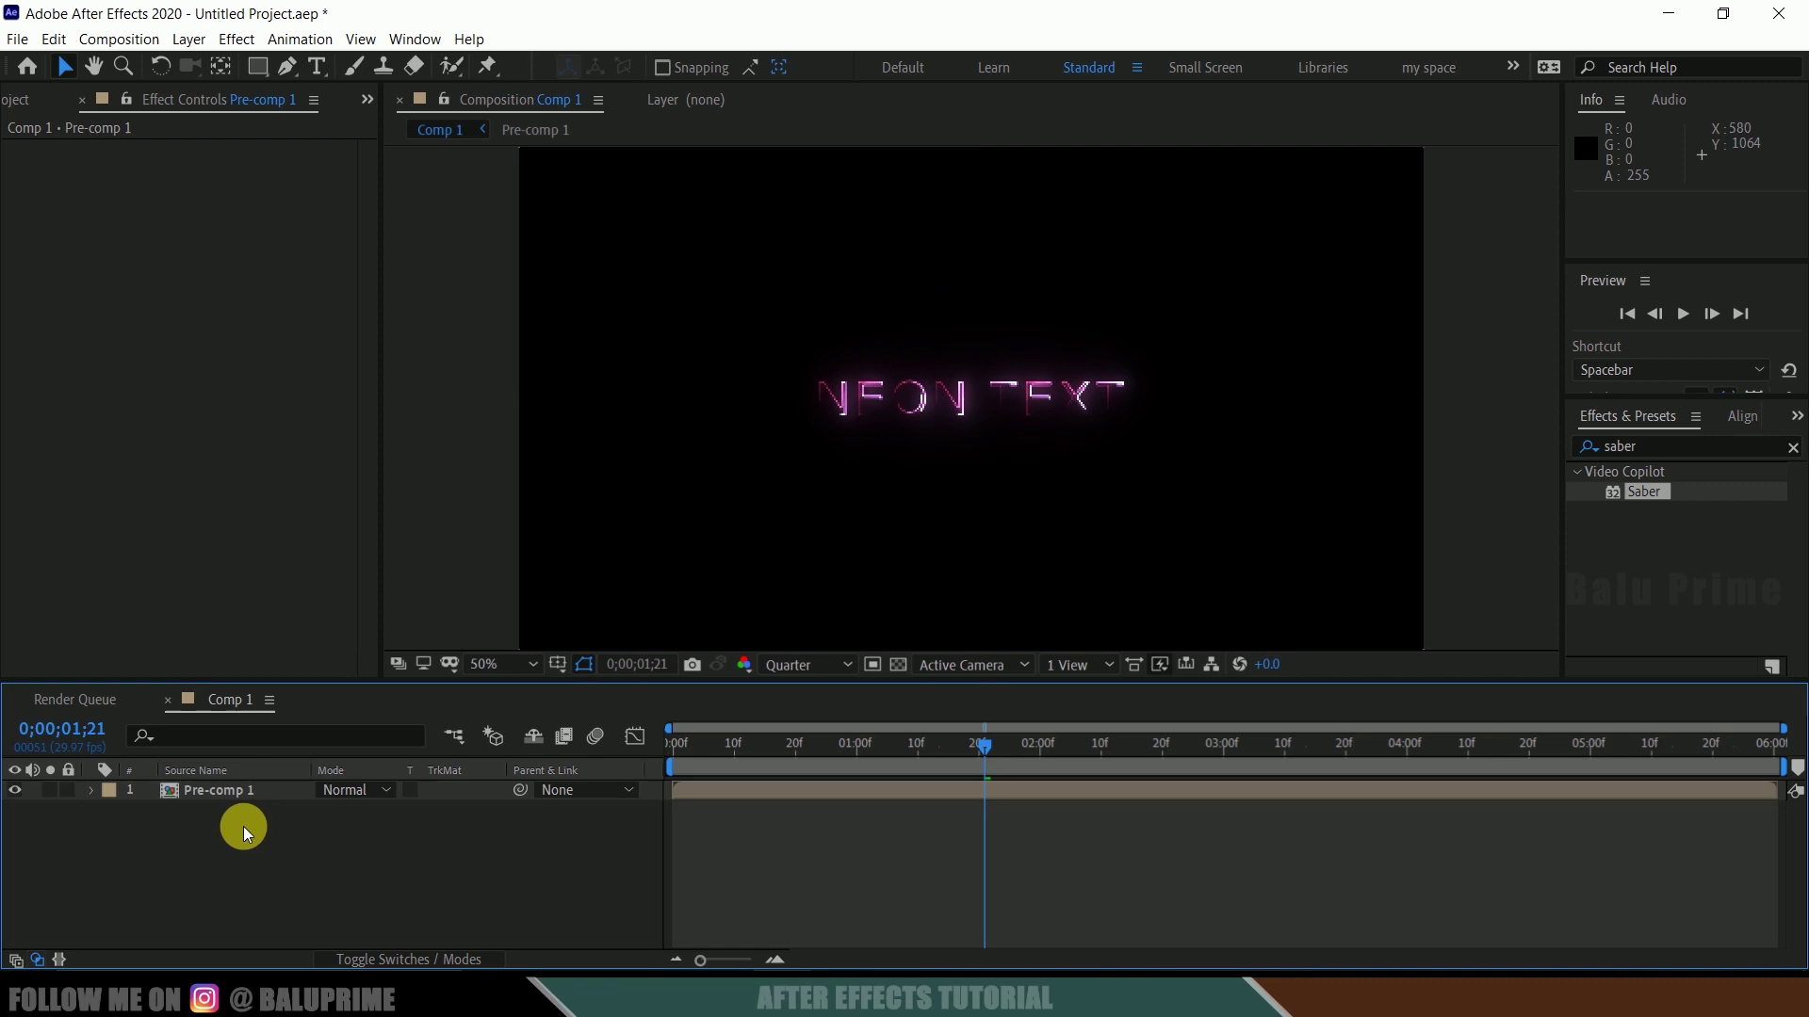
Duplicate the Pre-comp 1 layer
left_click(213, 795)
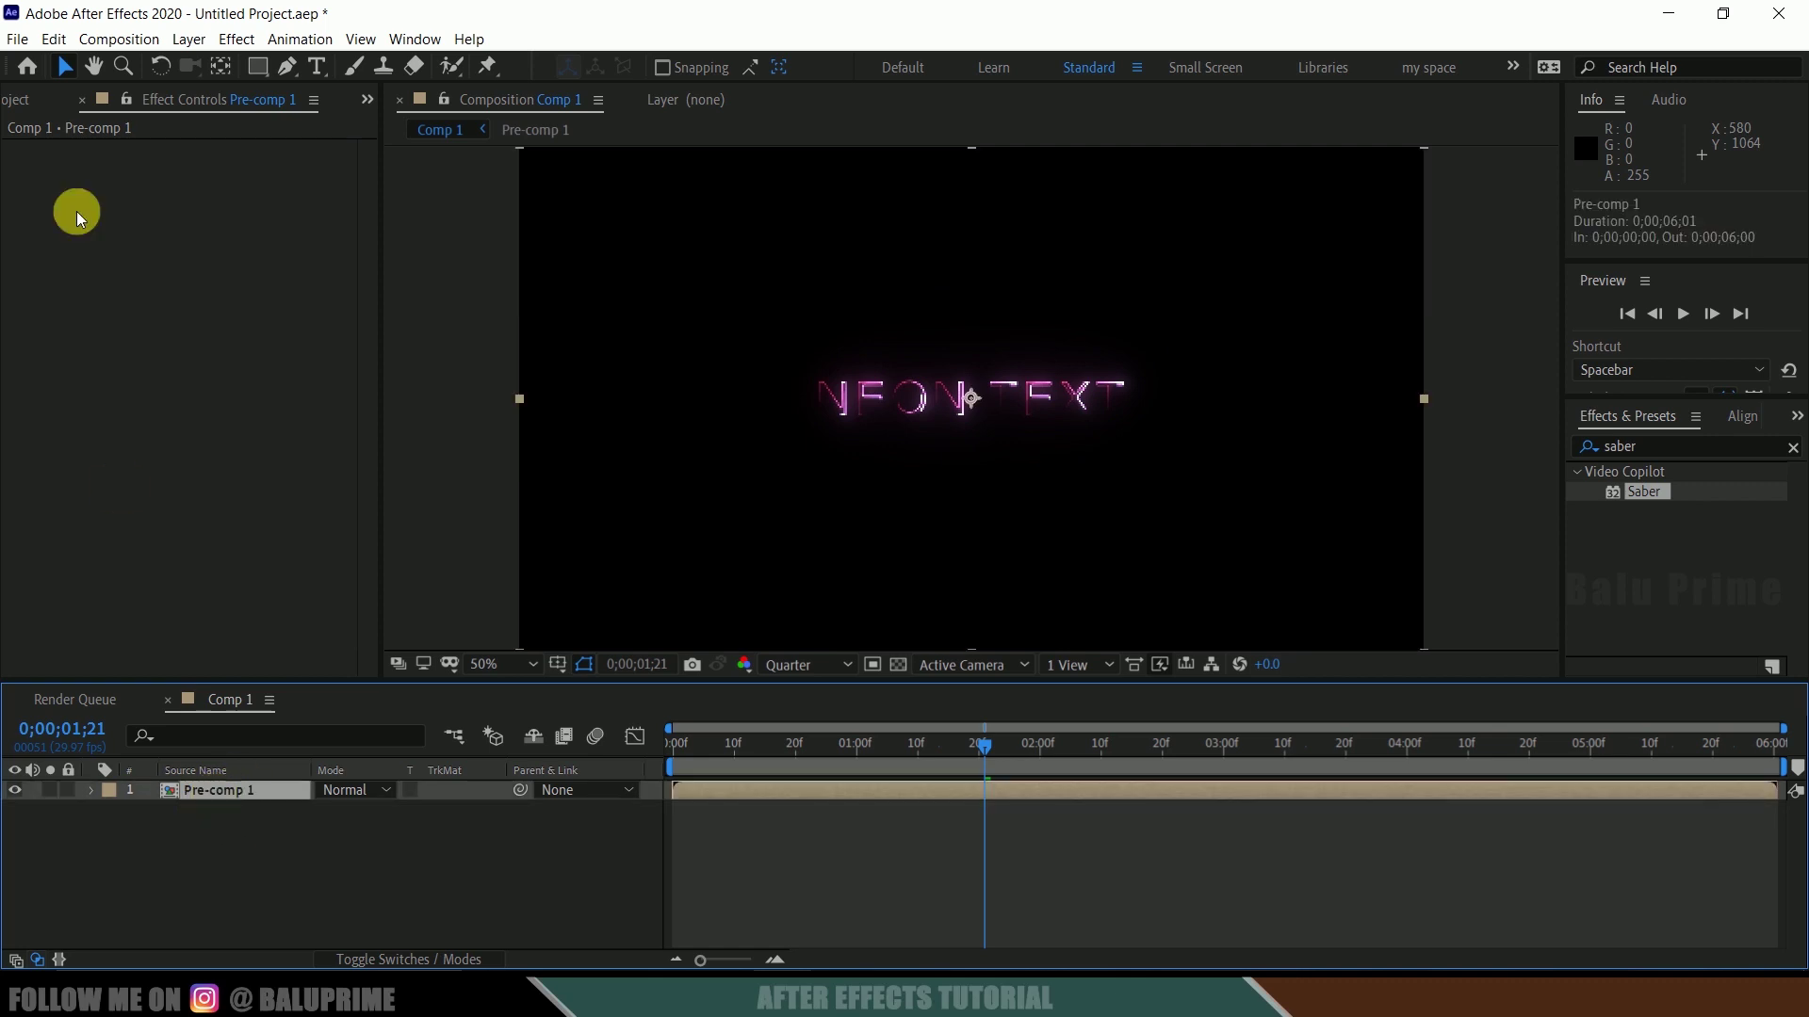
left_click(54, 39)
left_click(144, 299)
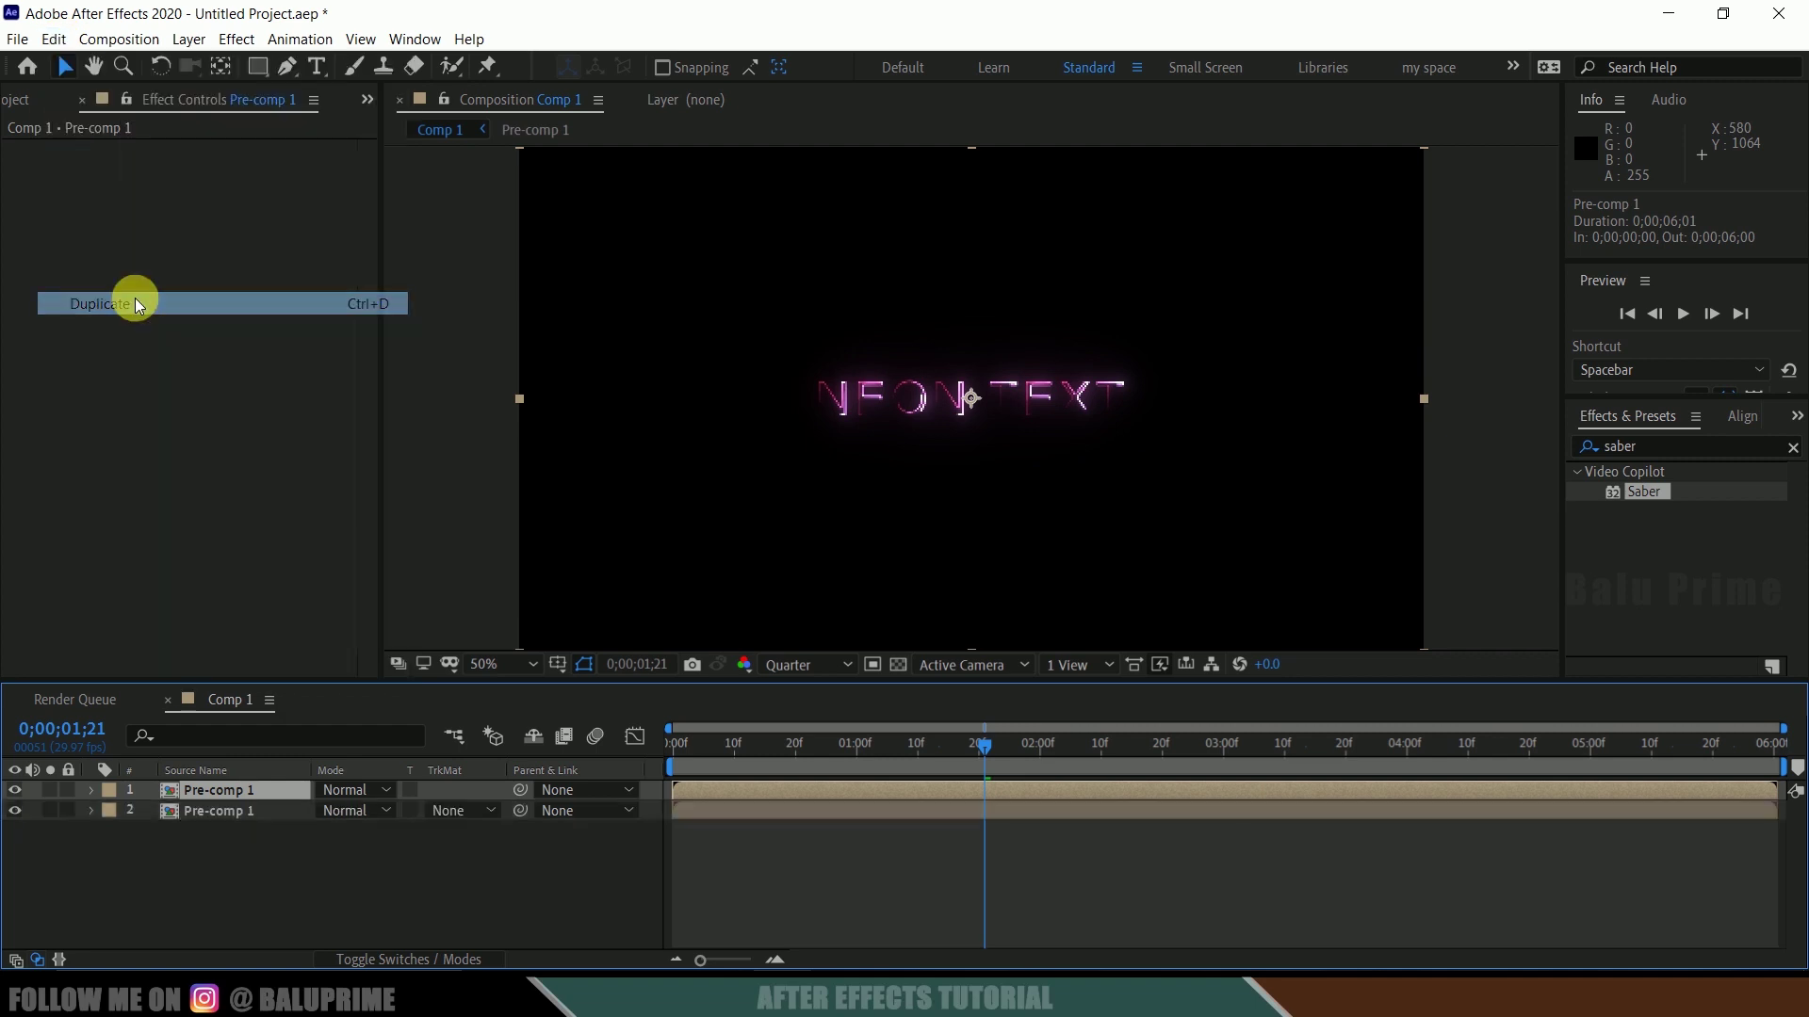
Rename the top Pre-comp 1 copy to reflections
right_click(217, 794)
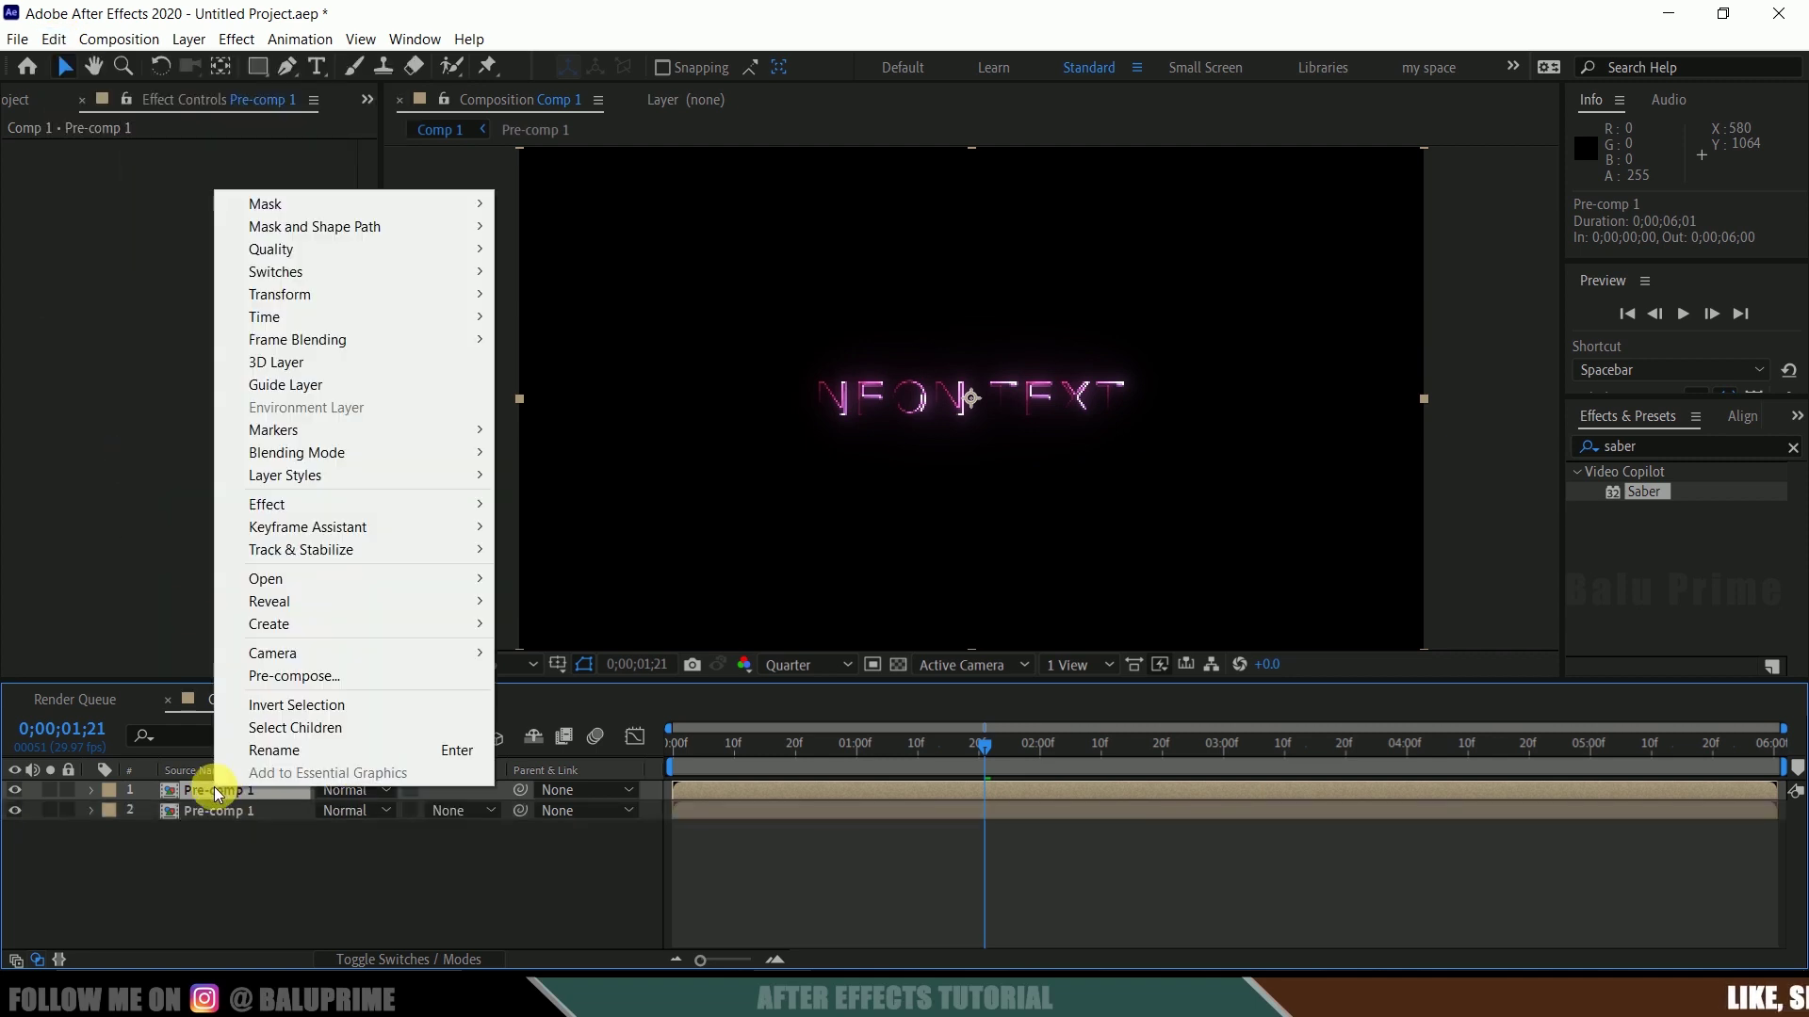
left_click(293, 751)
type("reflecti")
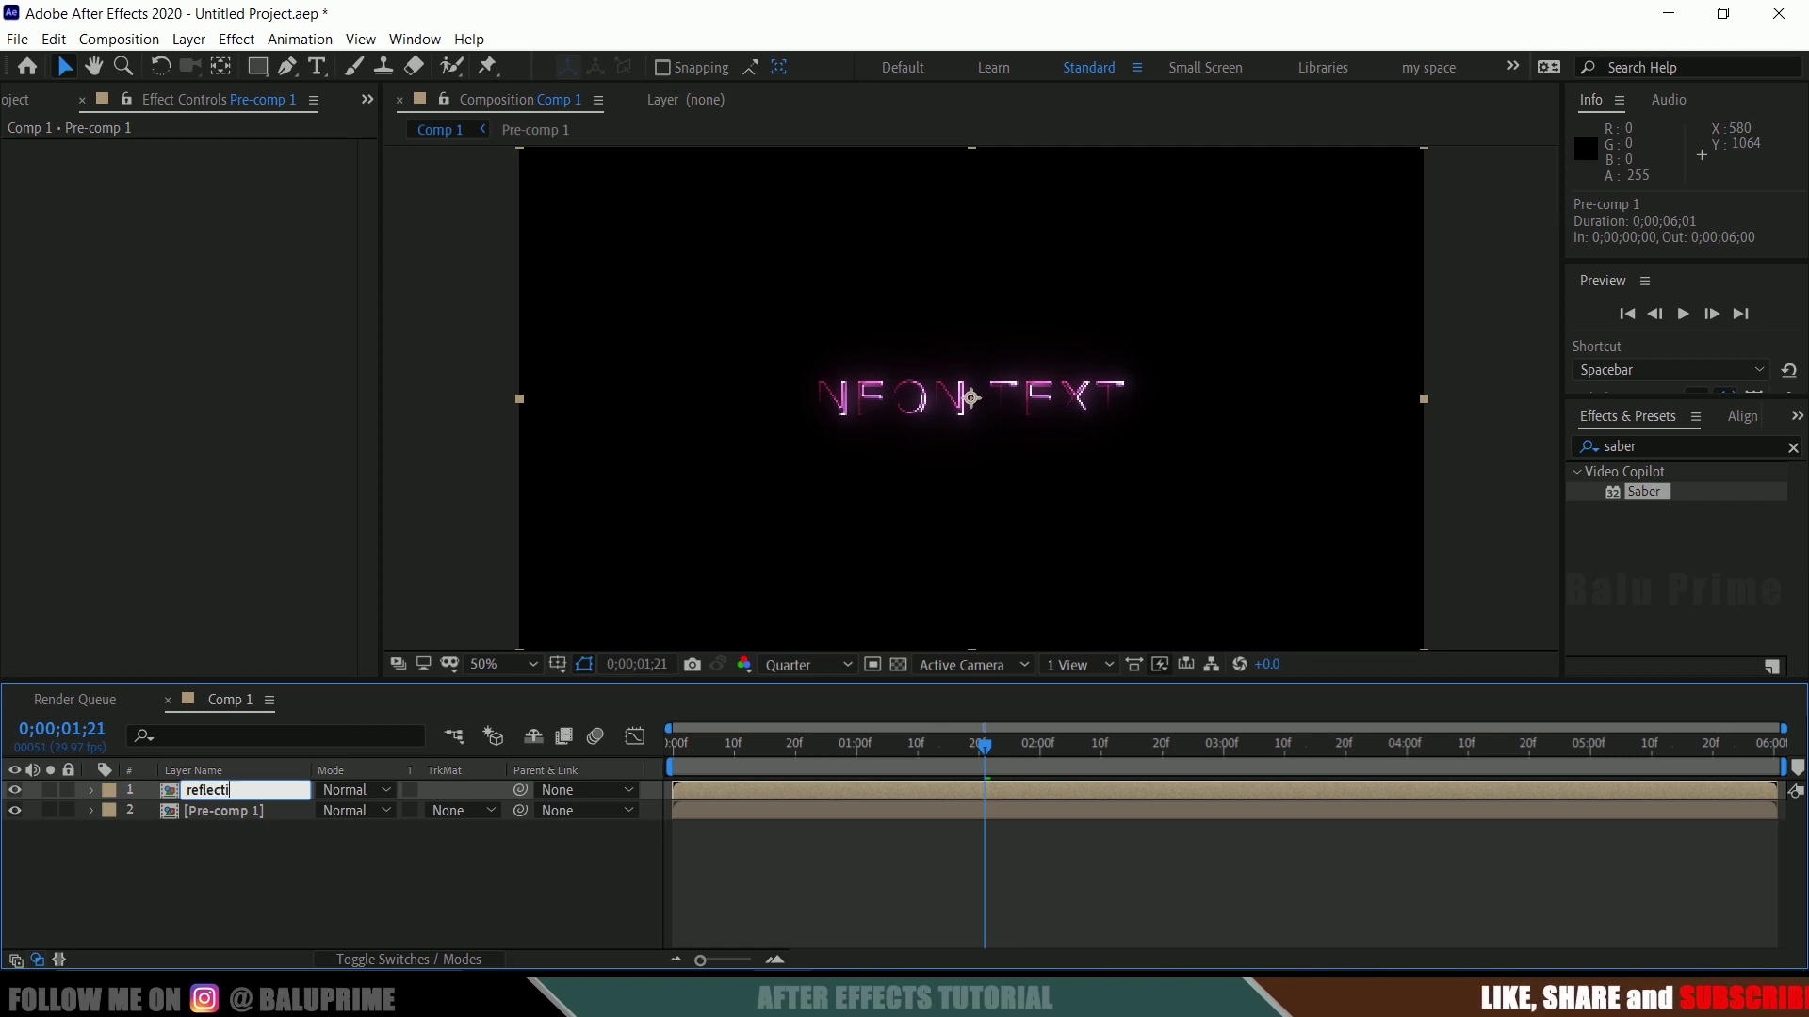
type("ons")
left_click(295, 739)
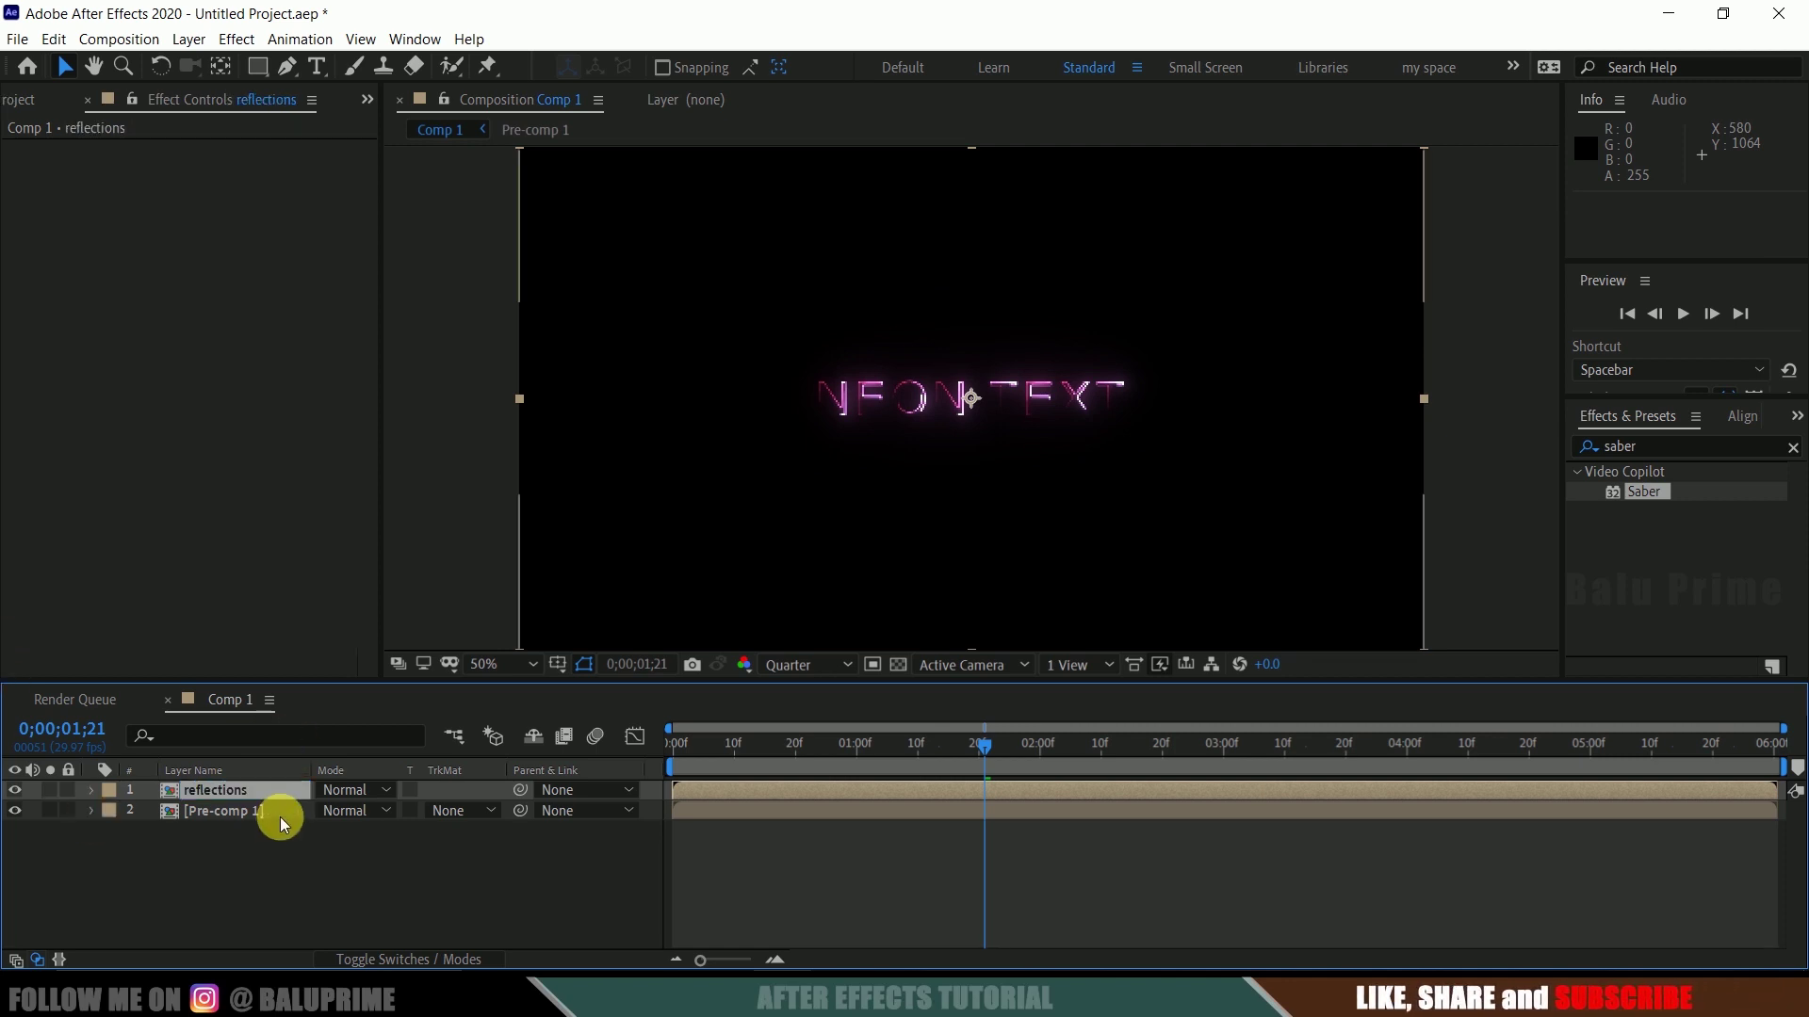
Move the reflections layer down to Y 740 and set its blending mode to Add
left_click(233, 793)
key("shift+Down")
key("shift+Down")
key("shift+Down")
key("shift+Down")
key("shift+Down")
key("shift+Down")
key("shift+Down")
key("shift+Down")
key("shift+Down")
key("shift+Down")
key("shift+Down")
key("shift+Down")
key("shift+Down")
key("shift+Down")
key("shift+Down")
key("shift+Down")
key("shift+Down")
key("shift+Down")
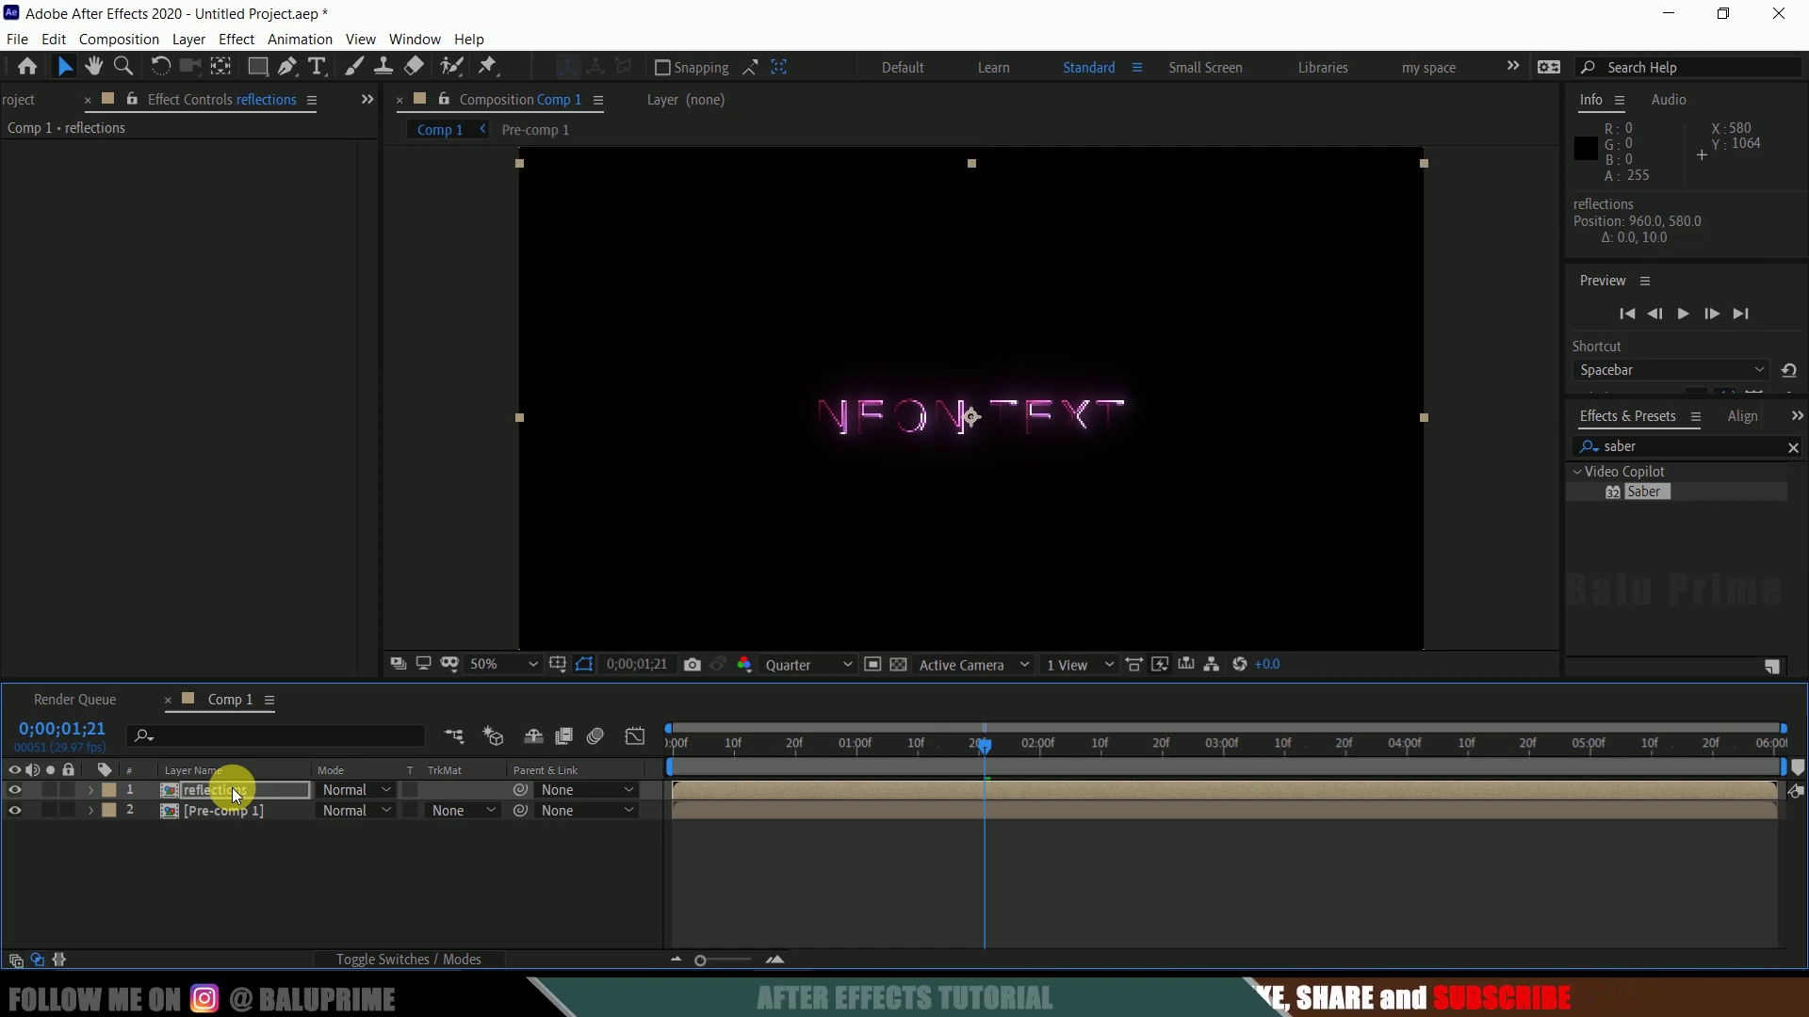
key("shift+Down")
key("shift+Down")
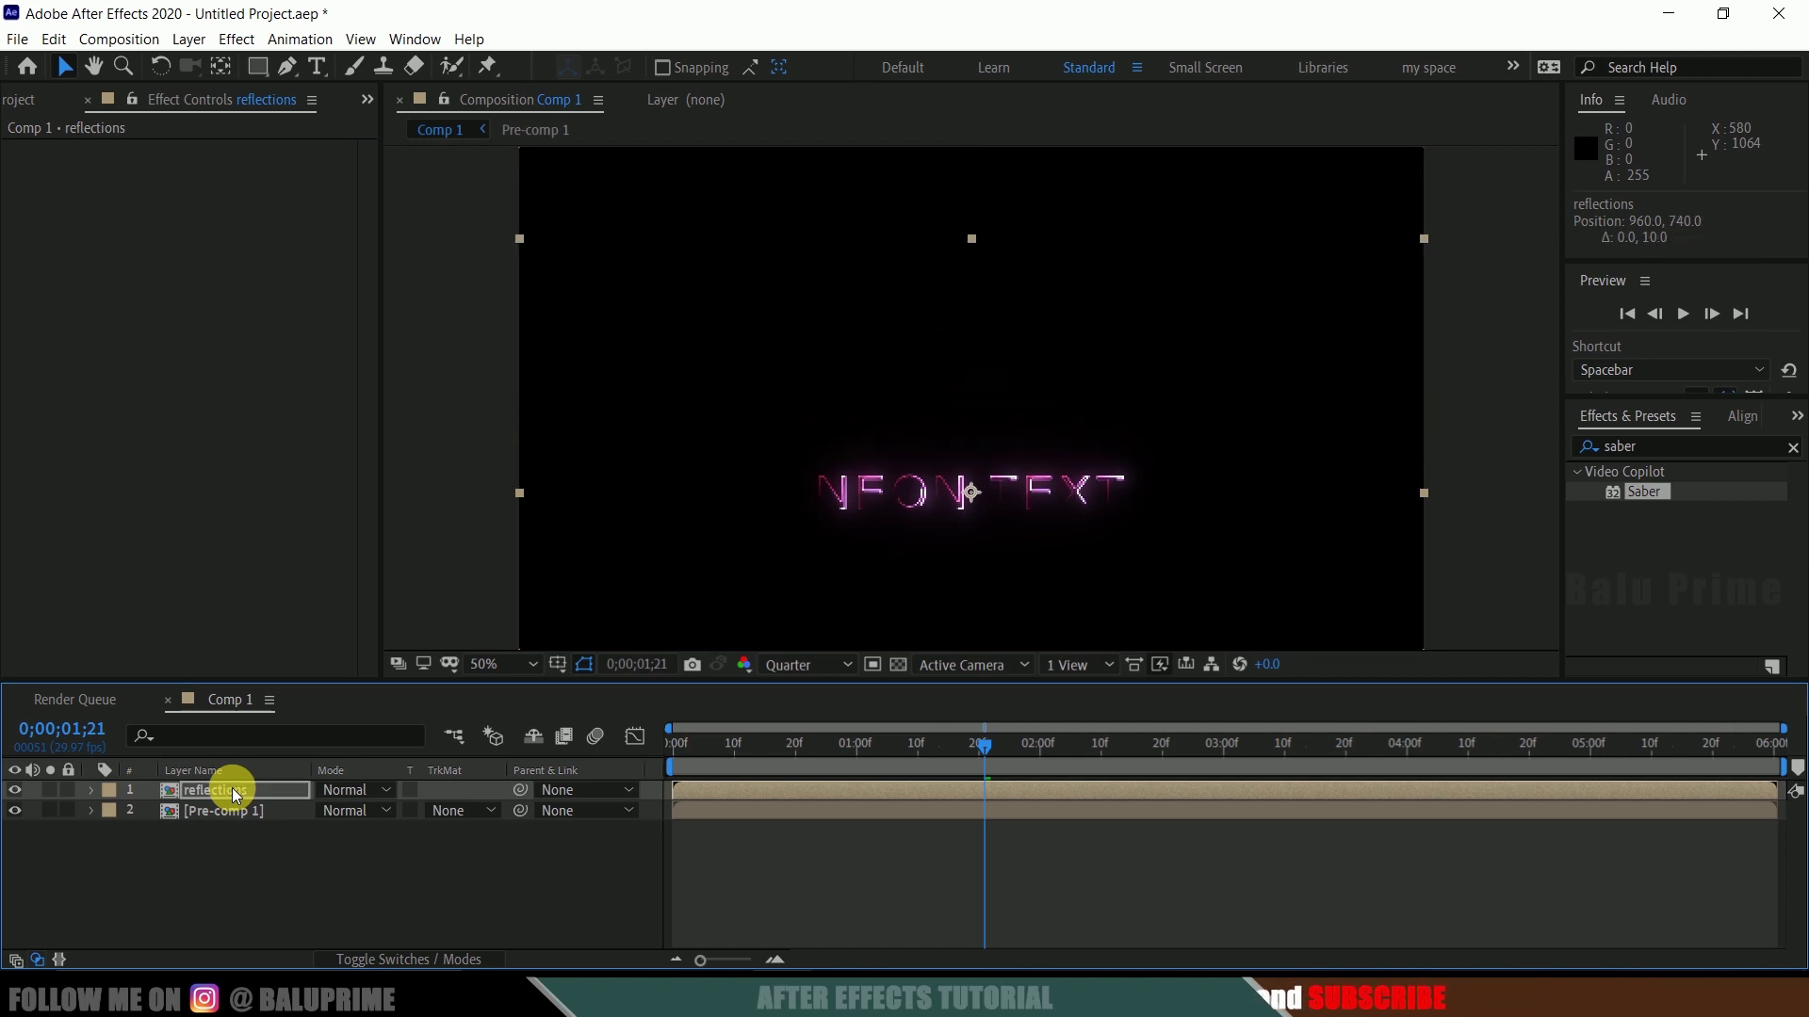
left_click(331, 791)
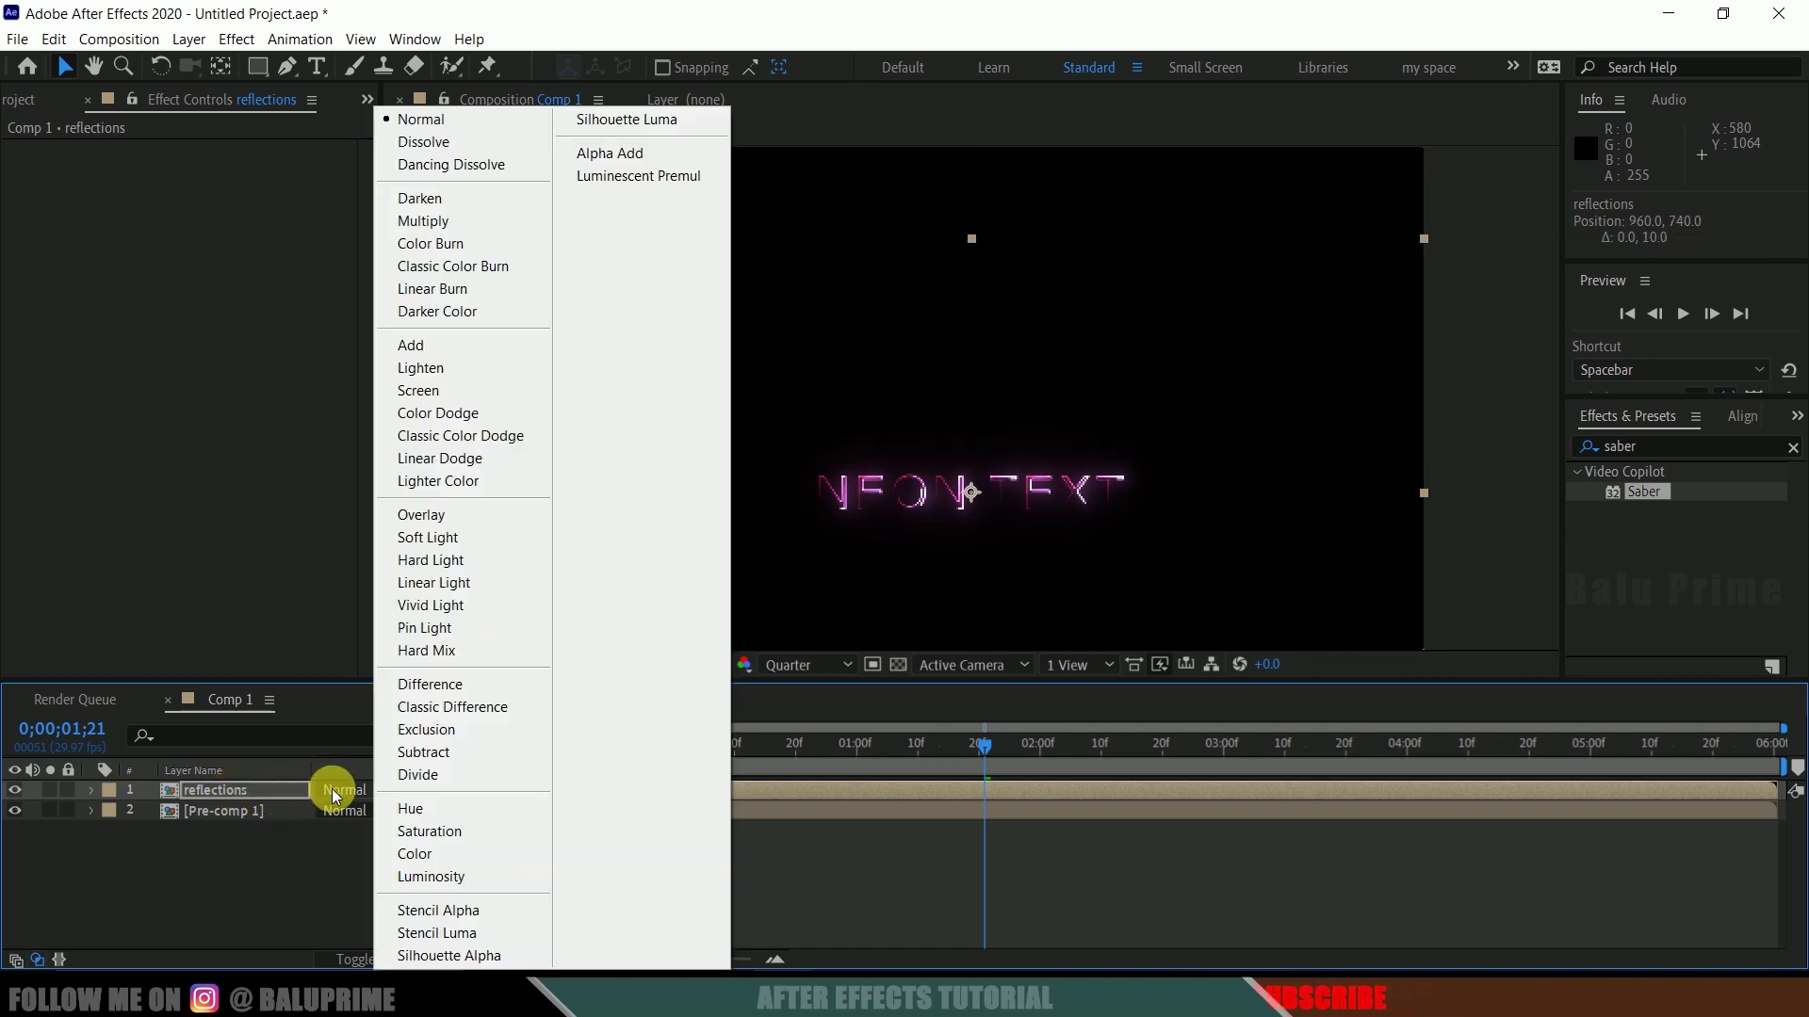
left_click(410, 345)
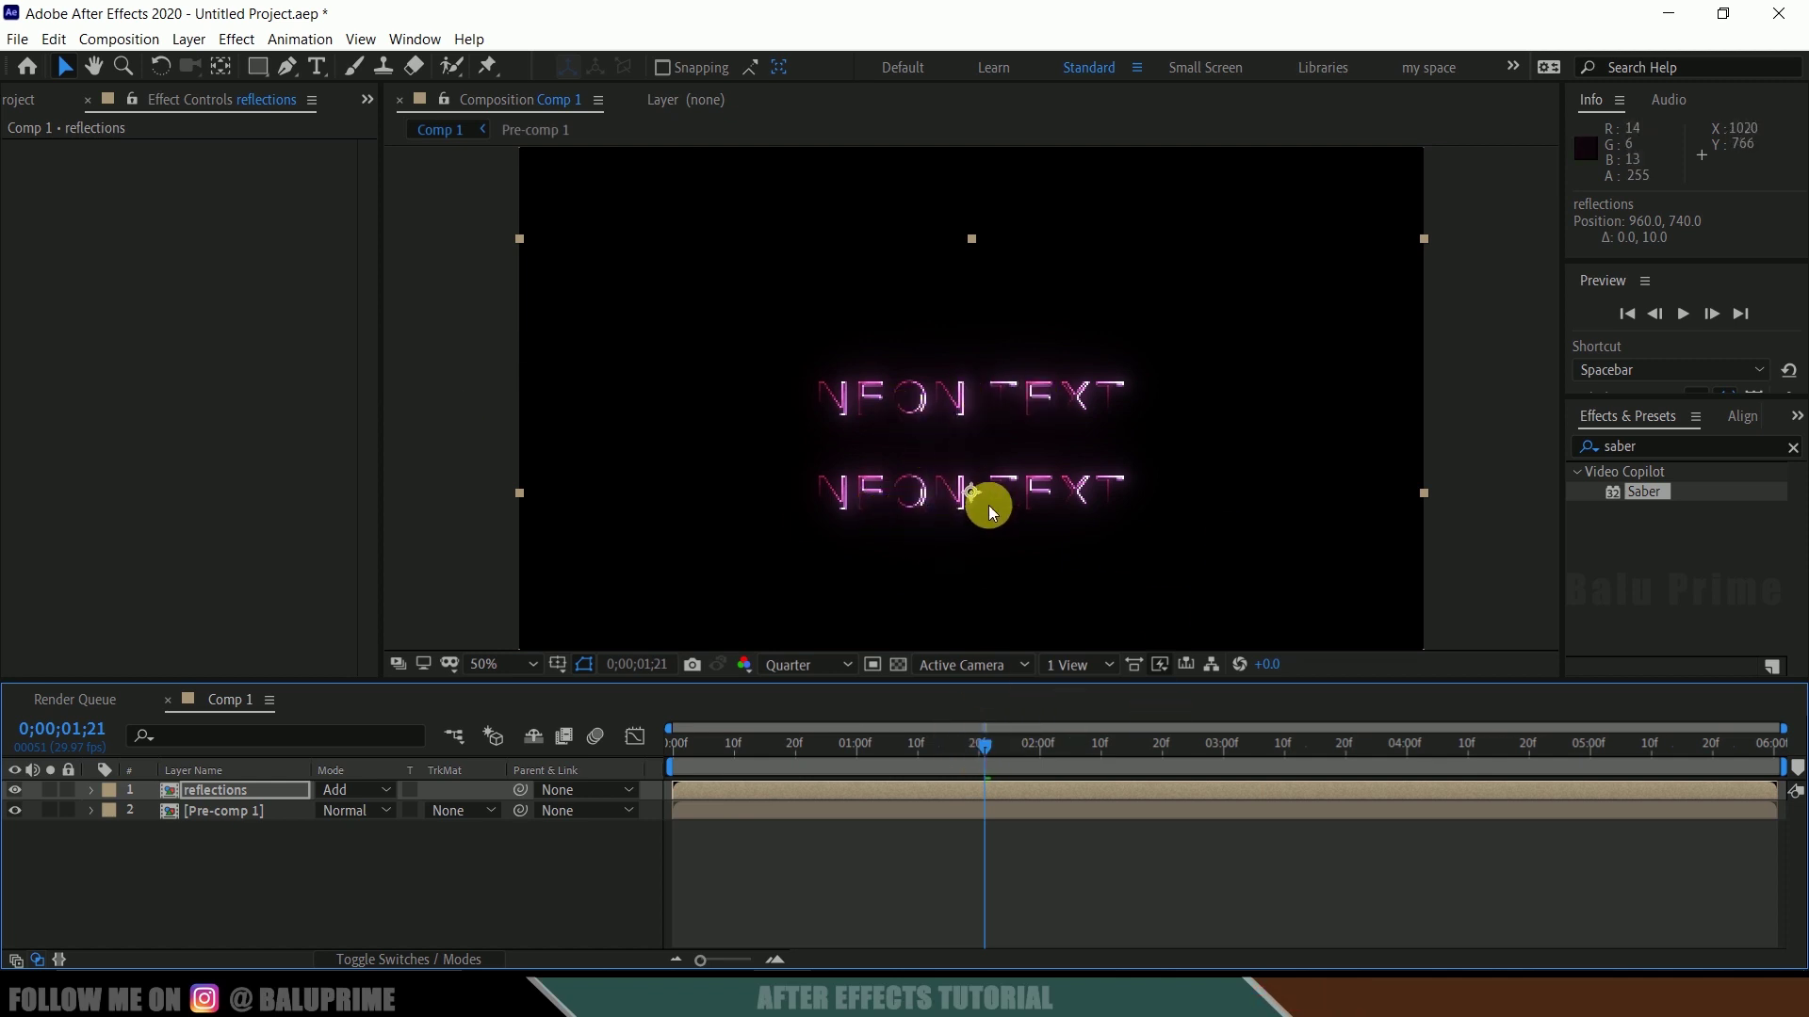
left_click(260, 897)
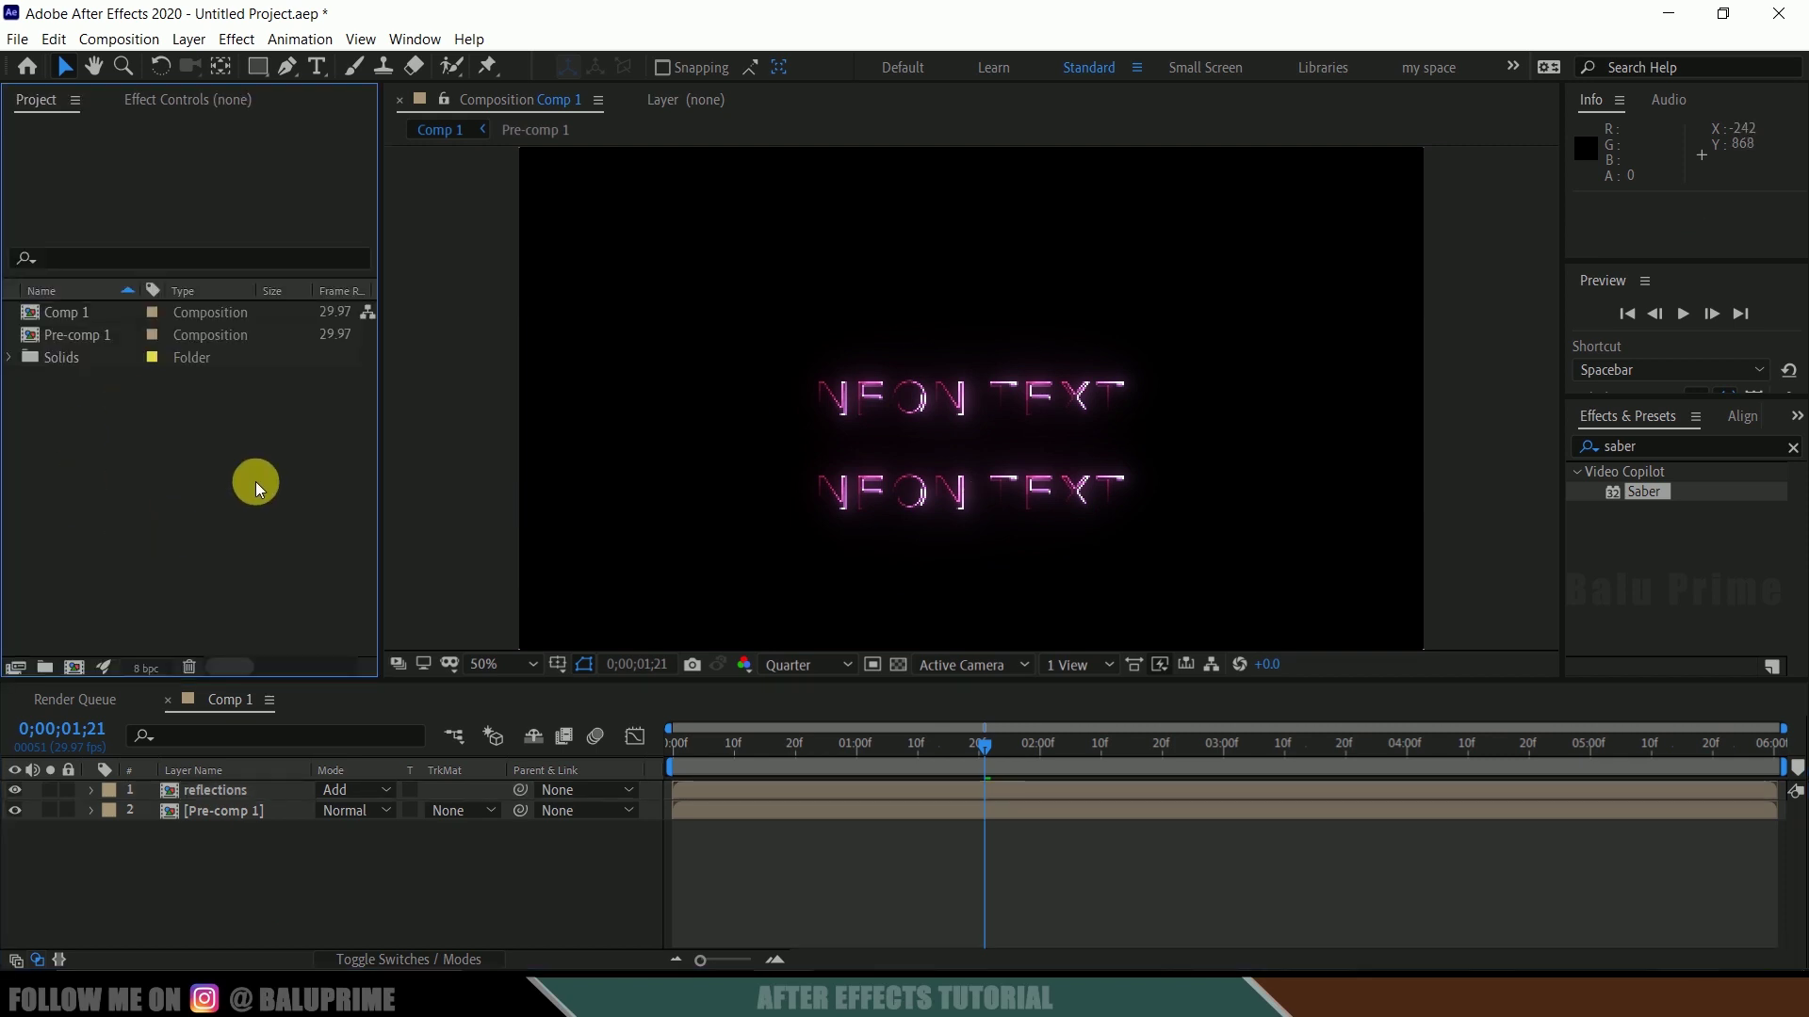
Import GRUNGE-OXIDUM-LAP-MOS-5X5-863.jpg and add it to Comp 1 above the reflections layer
right_click(115, 448)
mouse_move(164, 550)
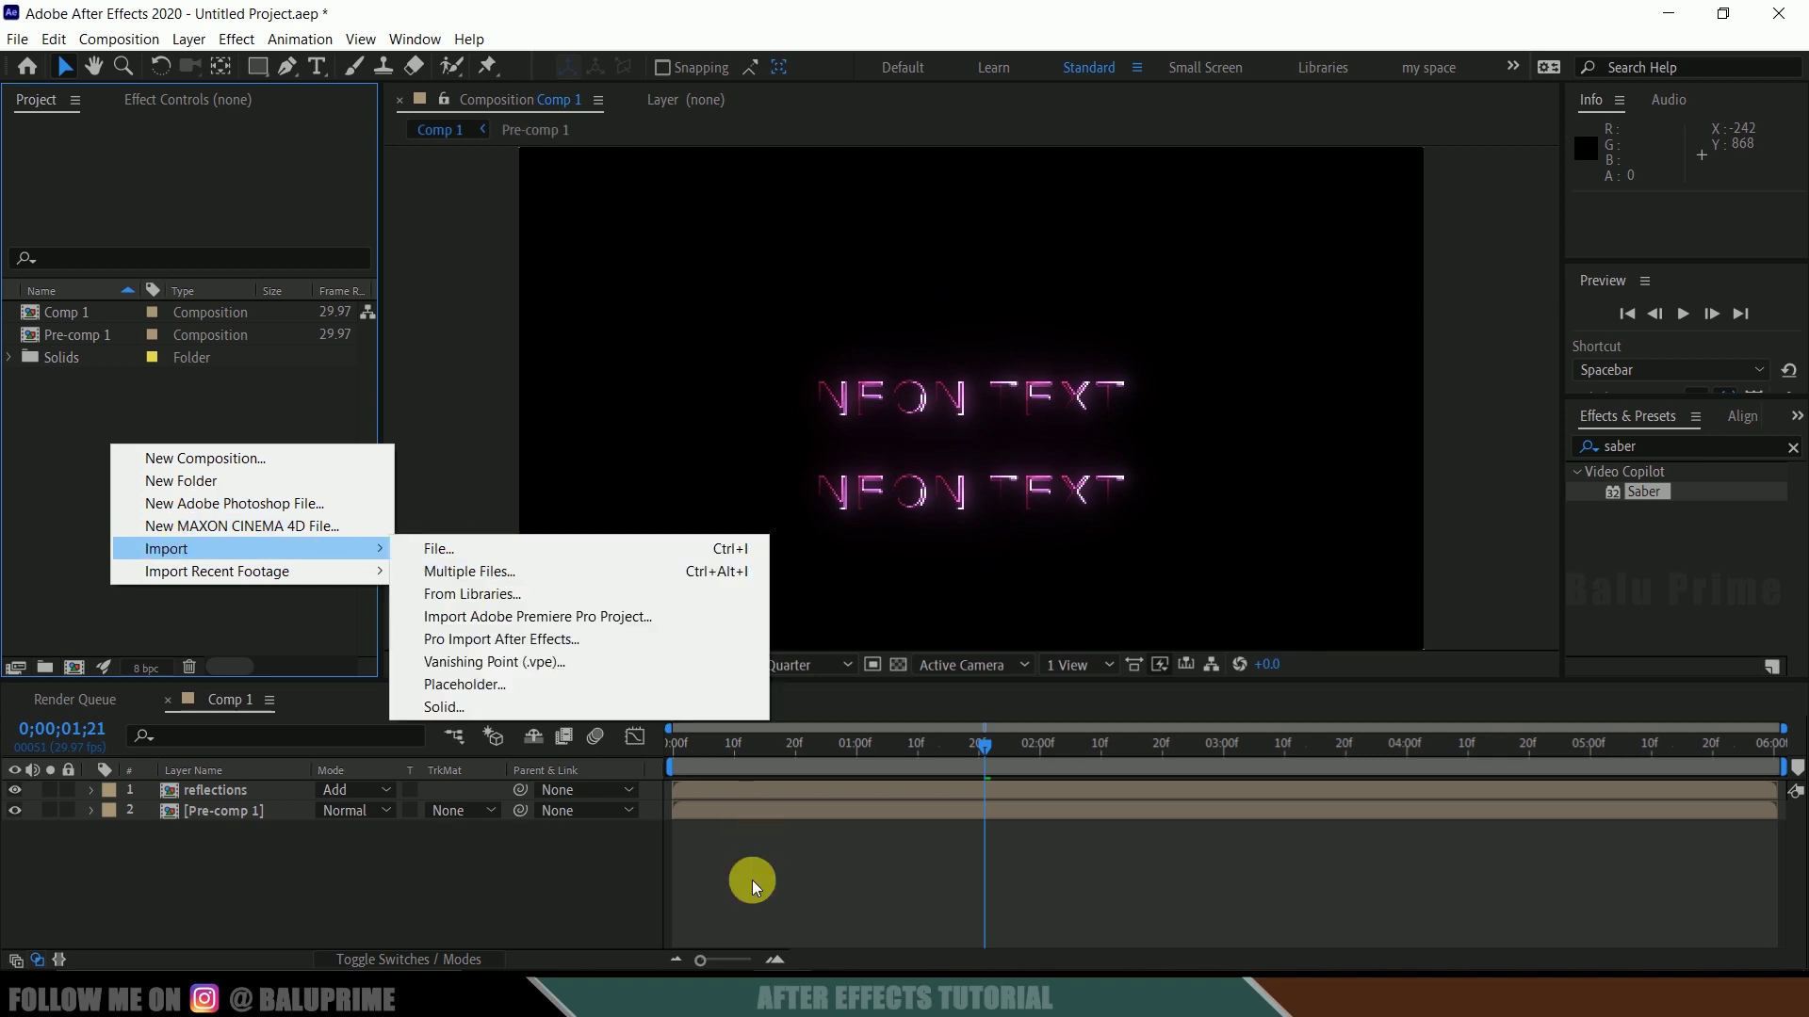
key("alt+Tab")
left_click_drag(759, 461, 144, 539)
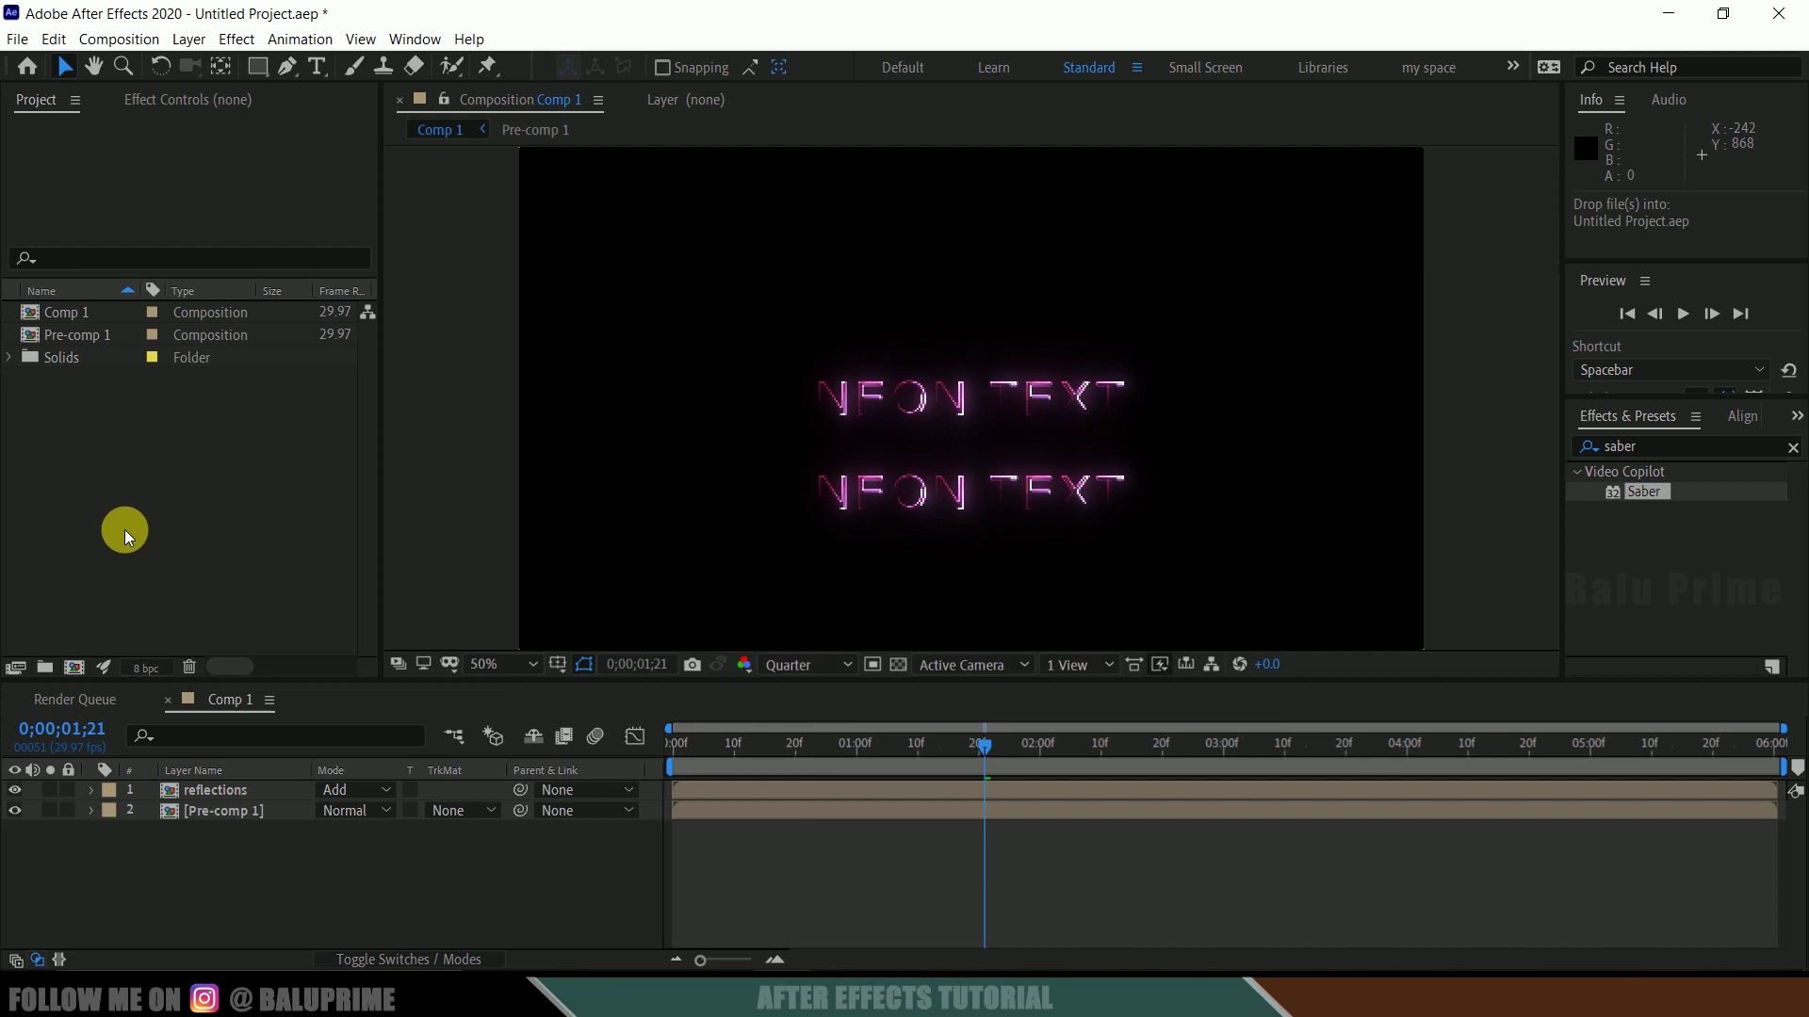
left_click_drag(86, 334, 215, 789)
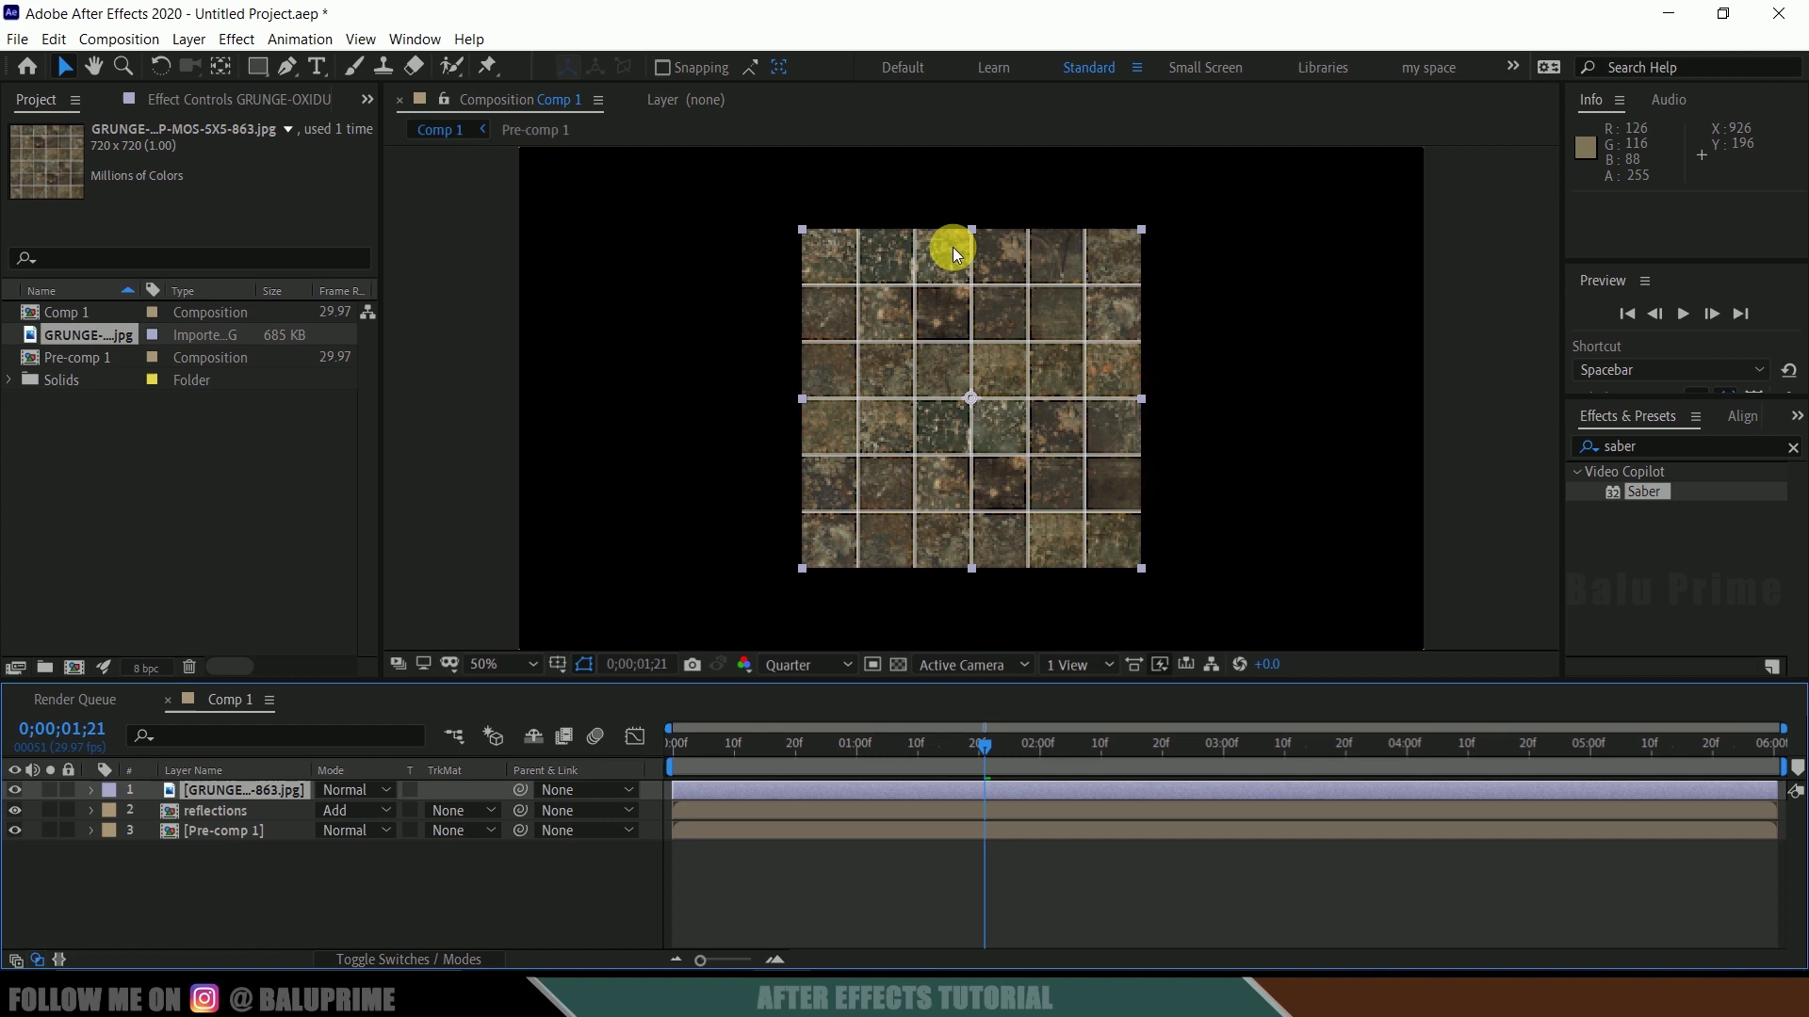
Fit the grunge layer to the composition and apply a Tint effect to it
right_click(213, 787)
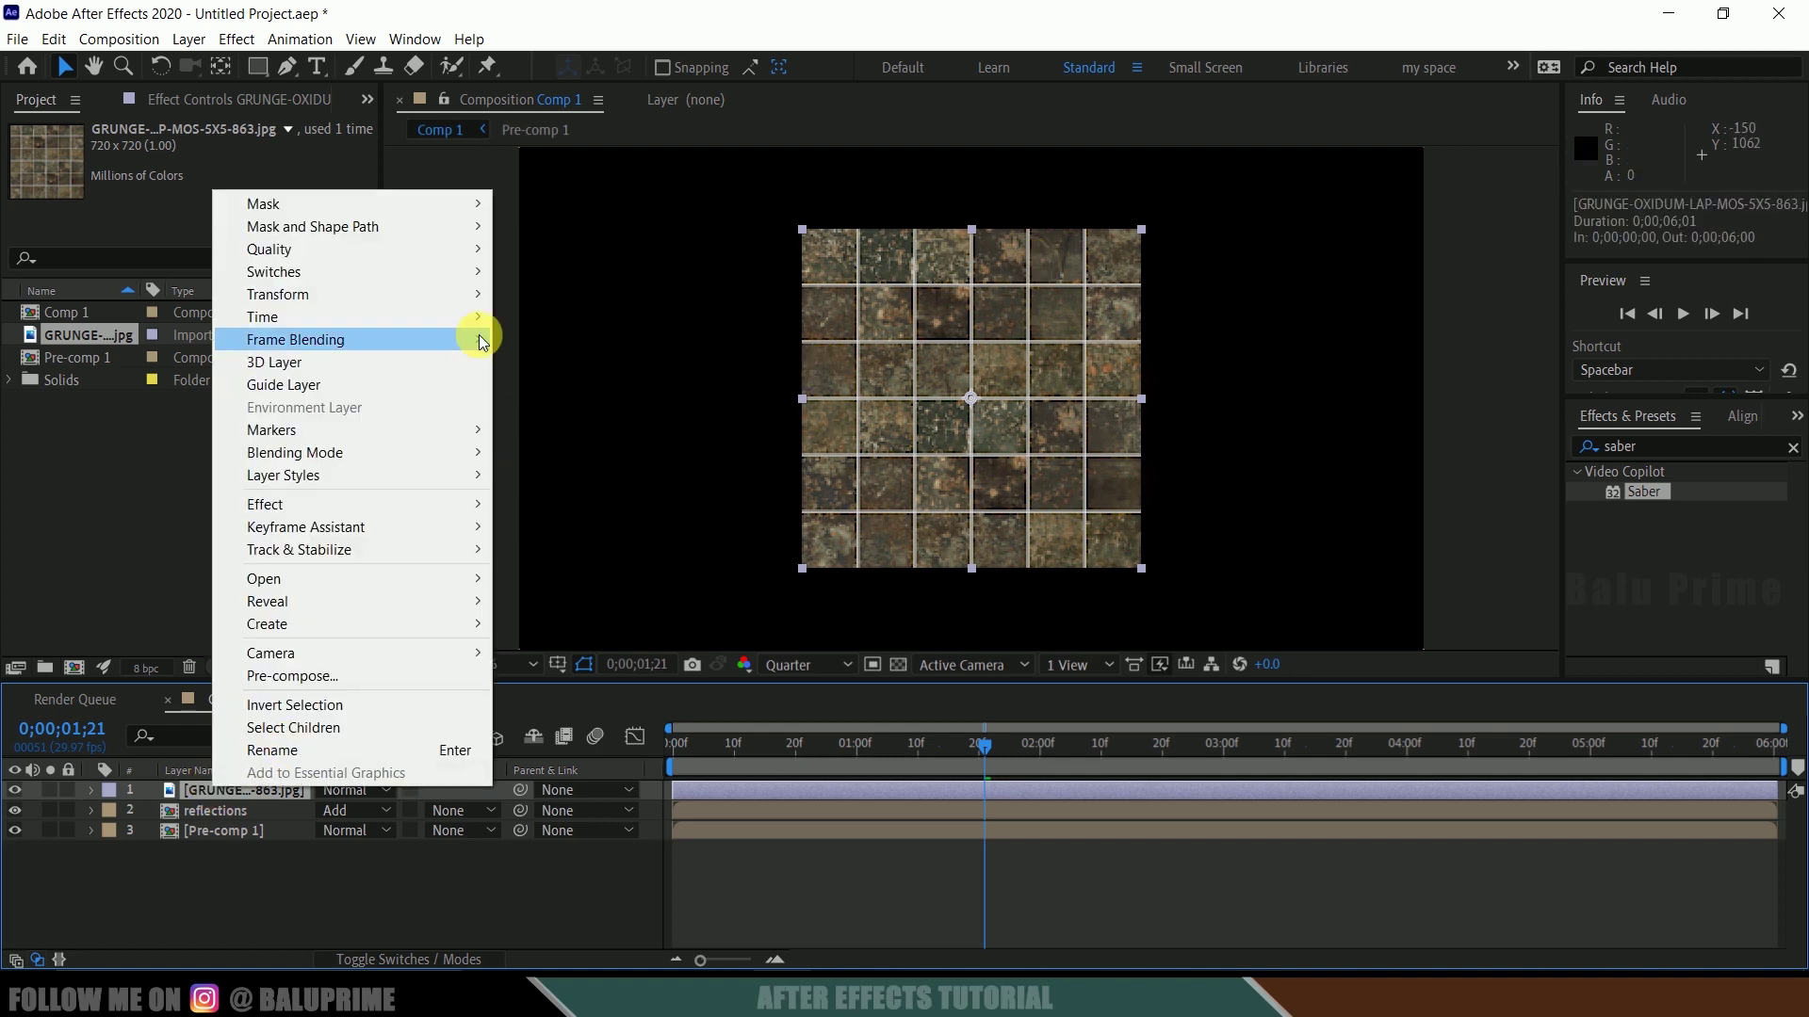
mouse_move(393, 307)
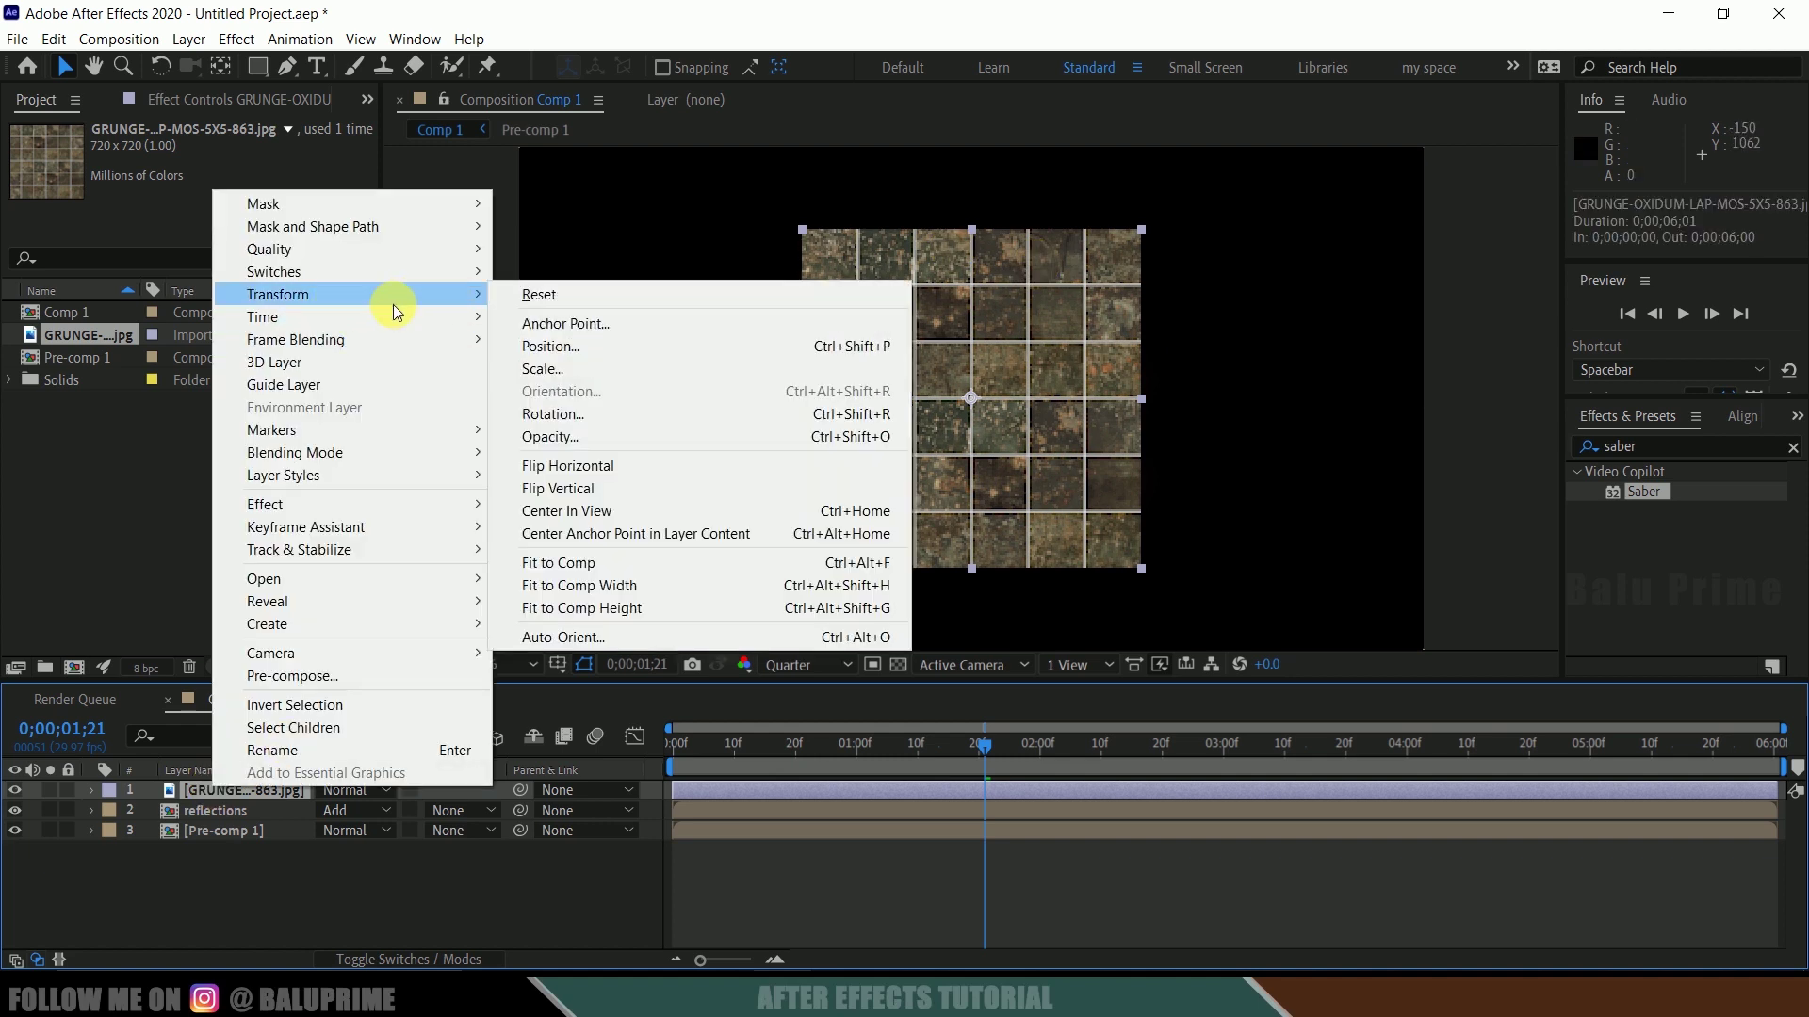
left_click(565, 564)
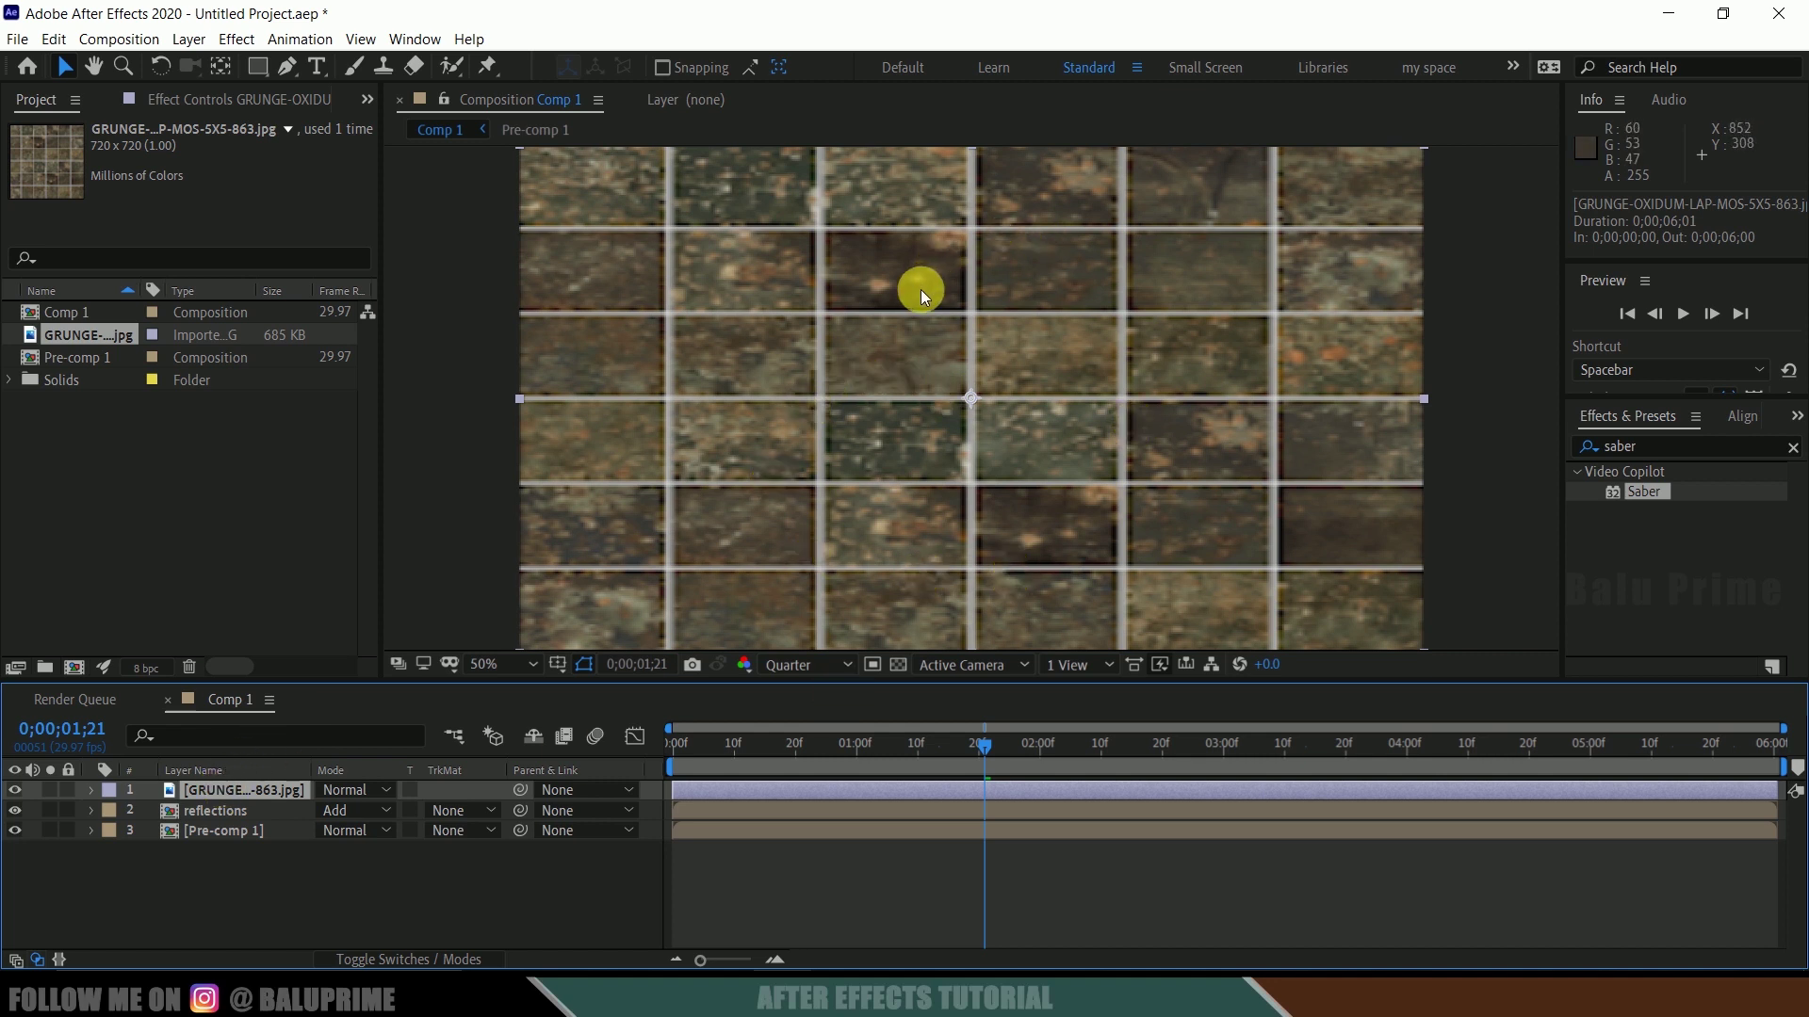
left_click(1656, 449)
type("ti")
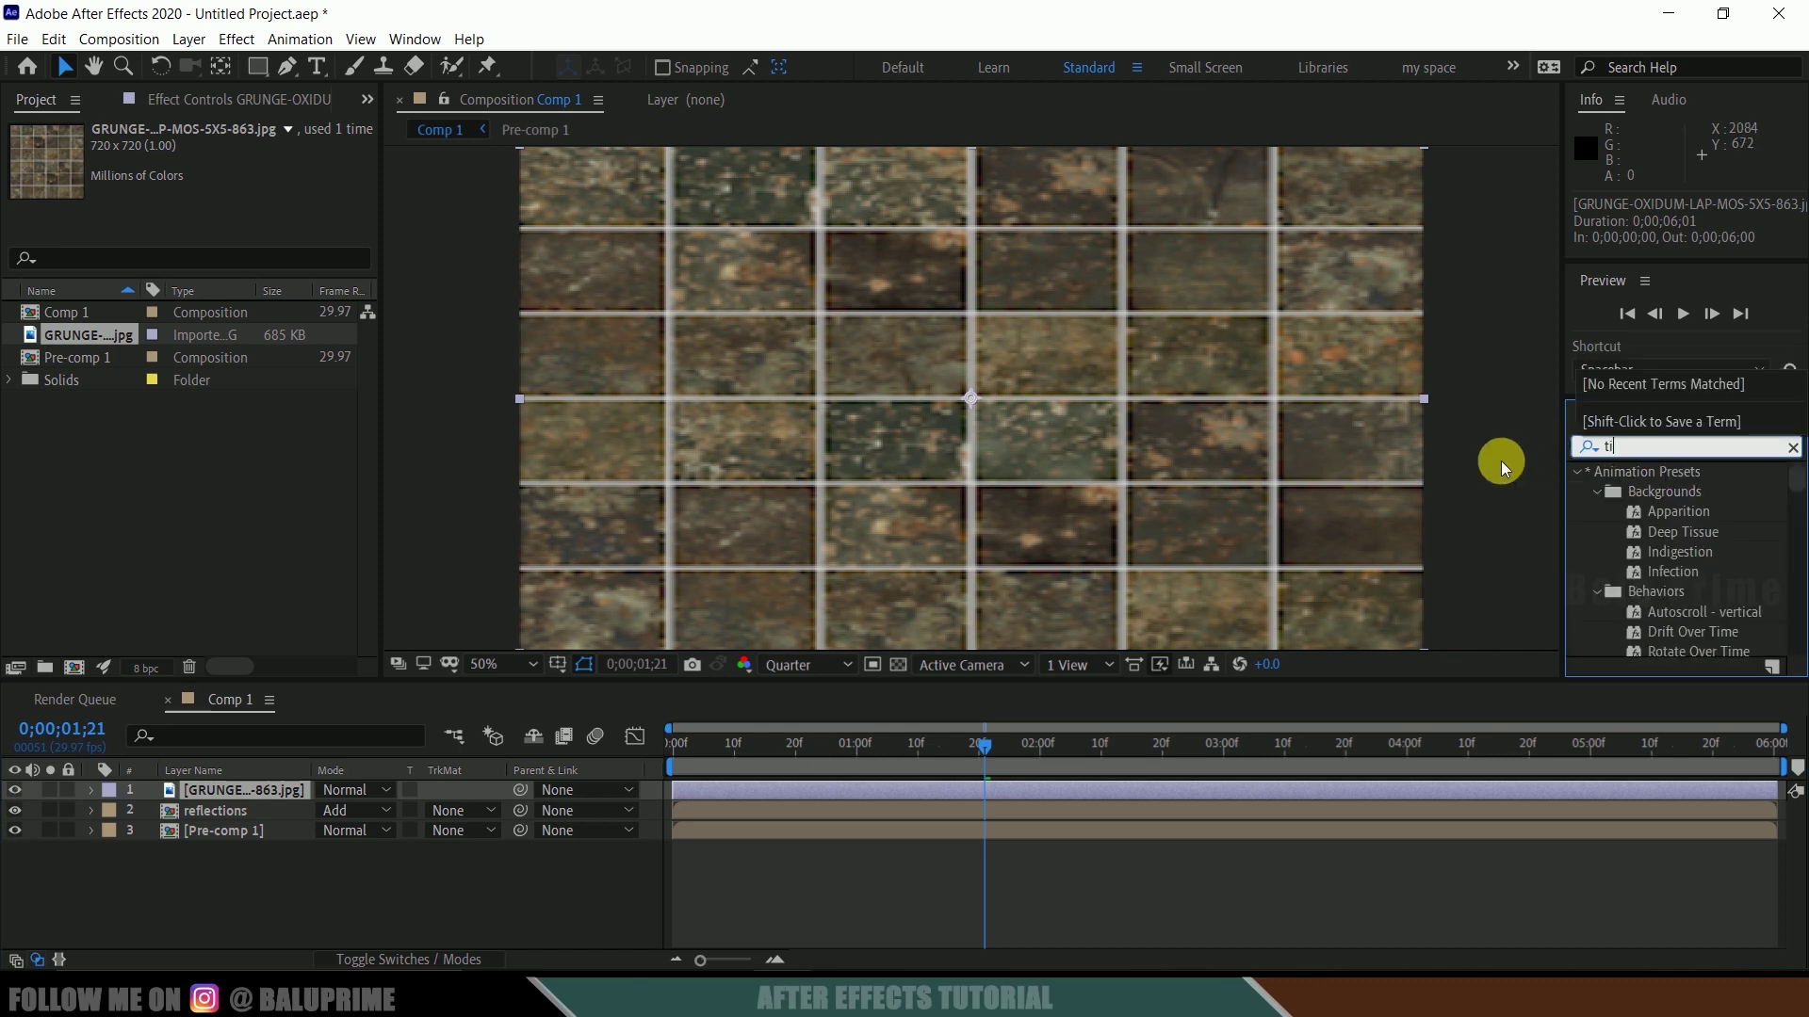
type("nt")
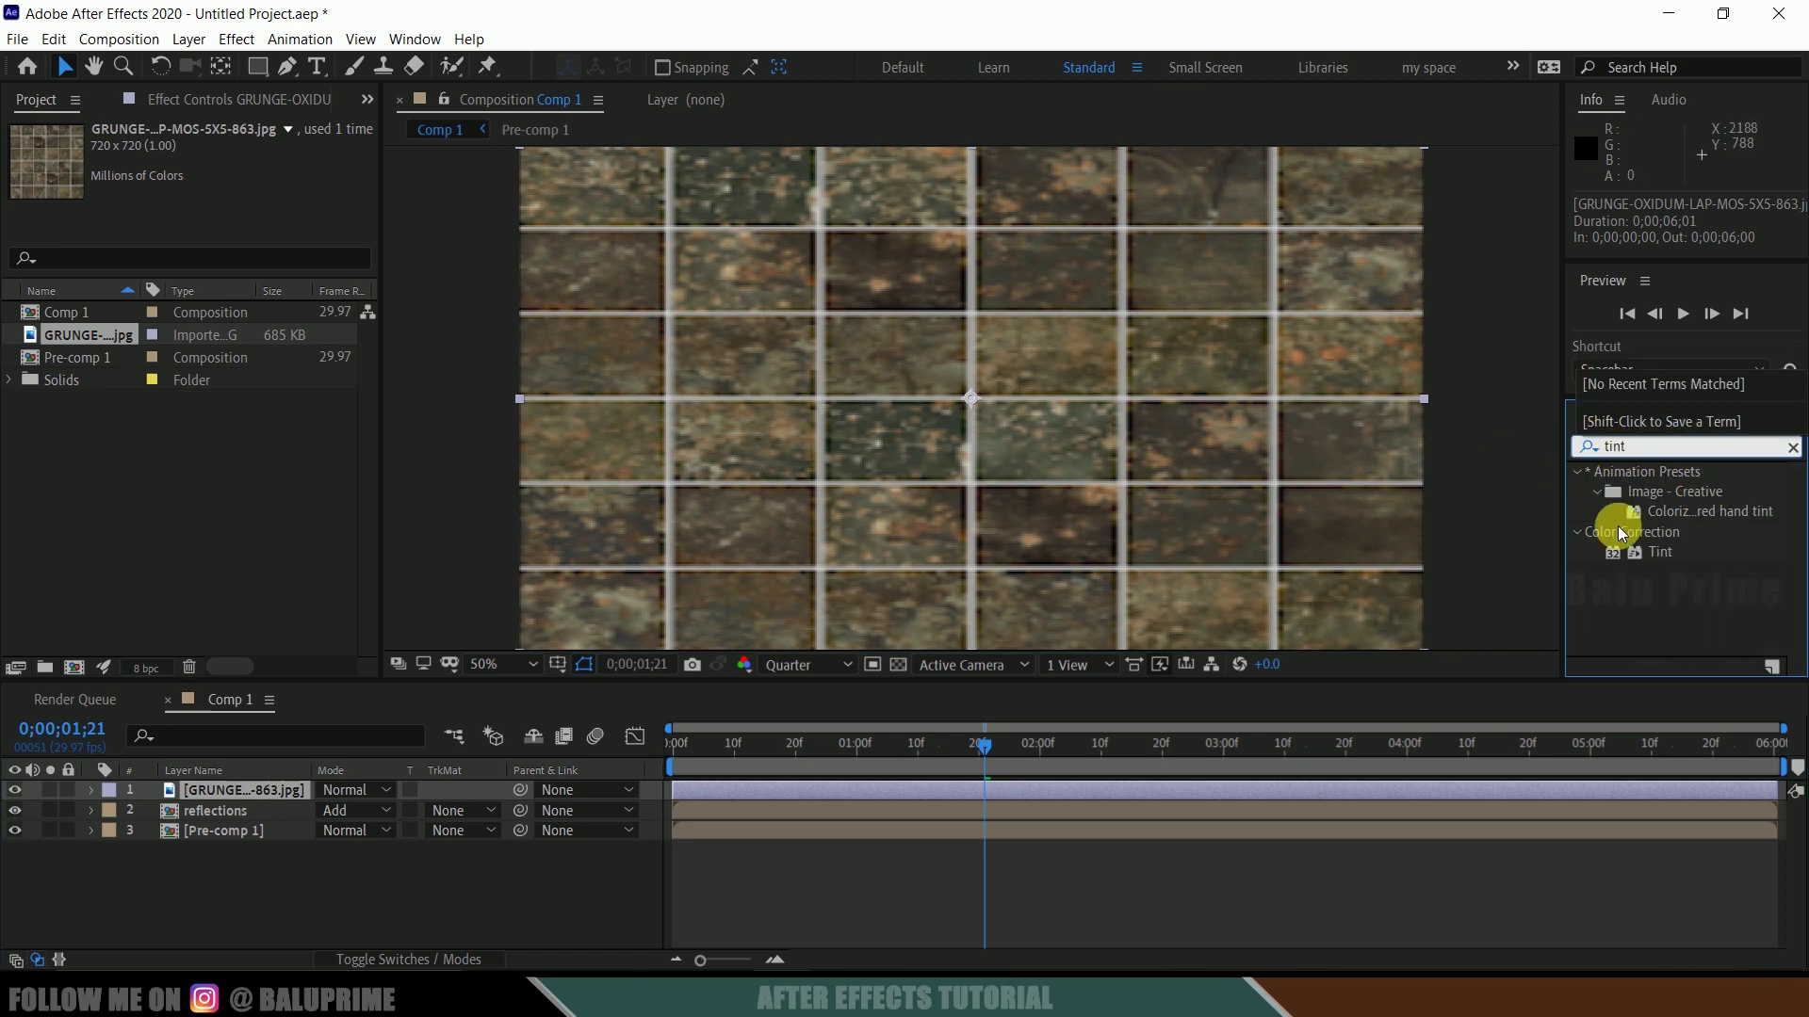
left_click_drag(1650, 553, 241, 789)
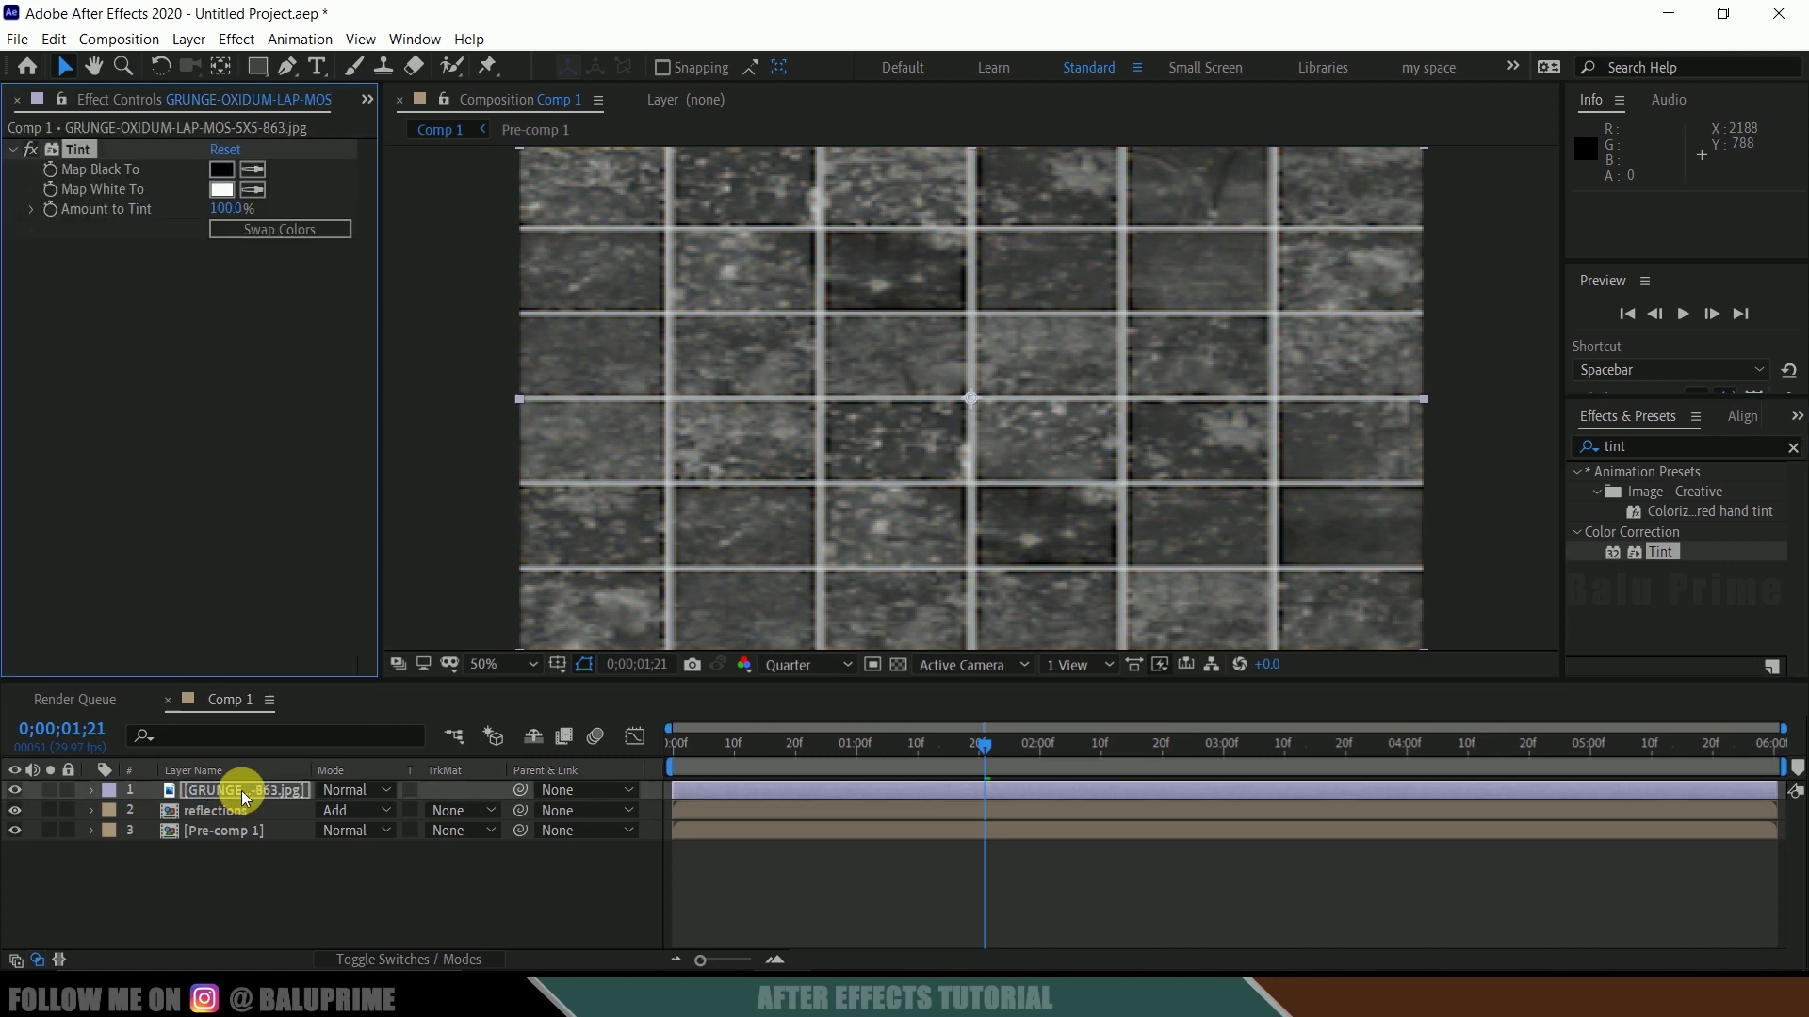
Add Brightness & Contrast to the grunge layer: Brightness -47, Contrast 16, Use Legacy
left_click(1663, 460)
type("contrast")
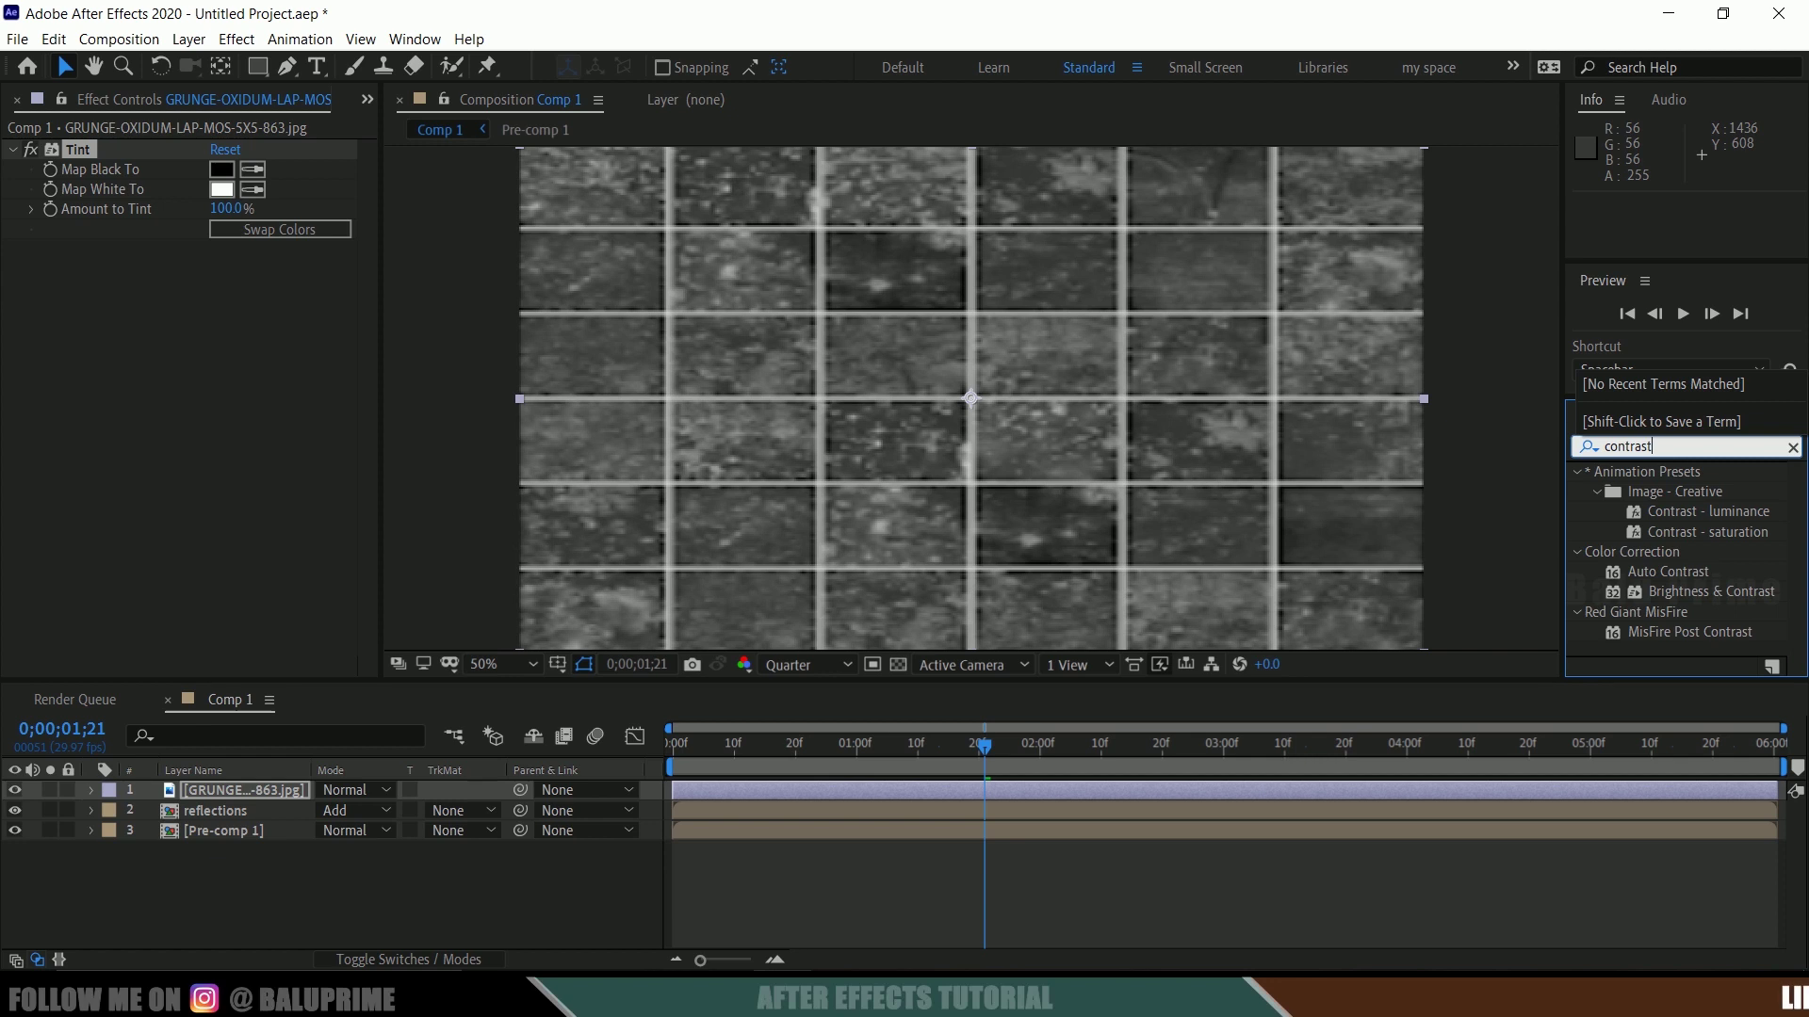
left_click_drag(1613, 594, 853, 786)
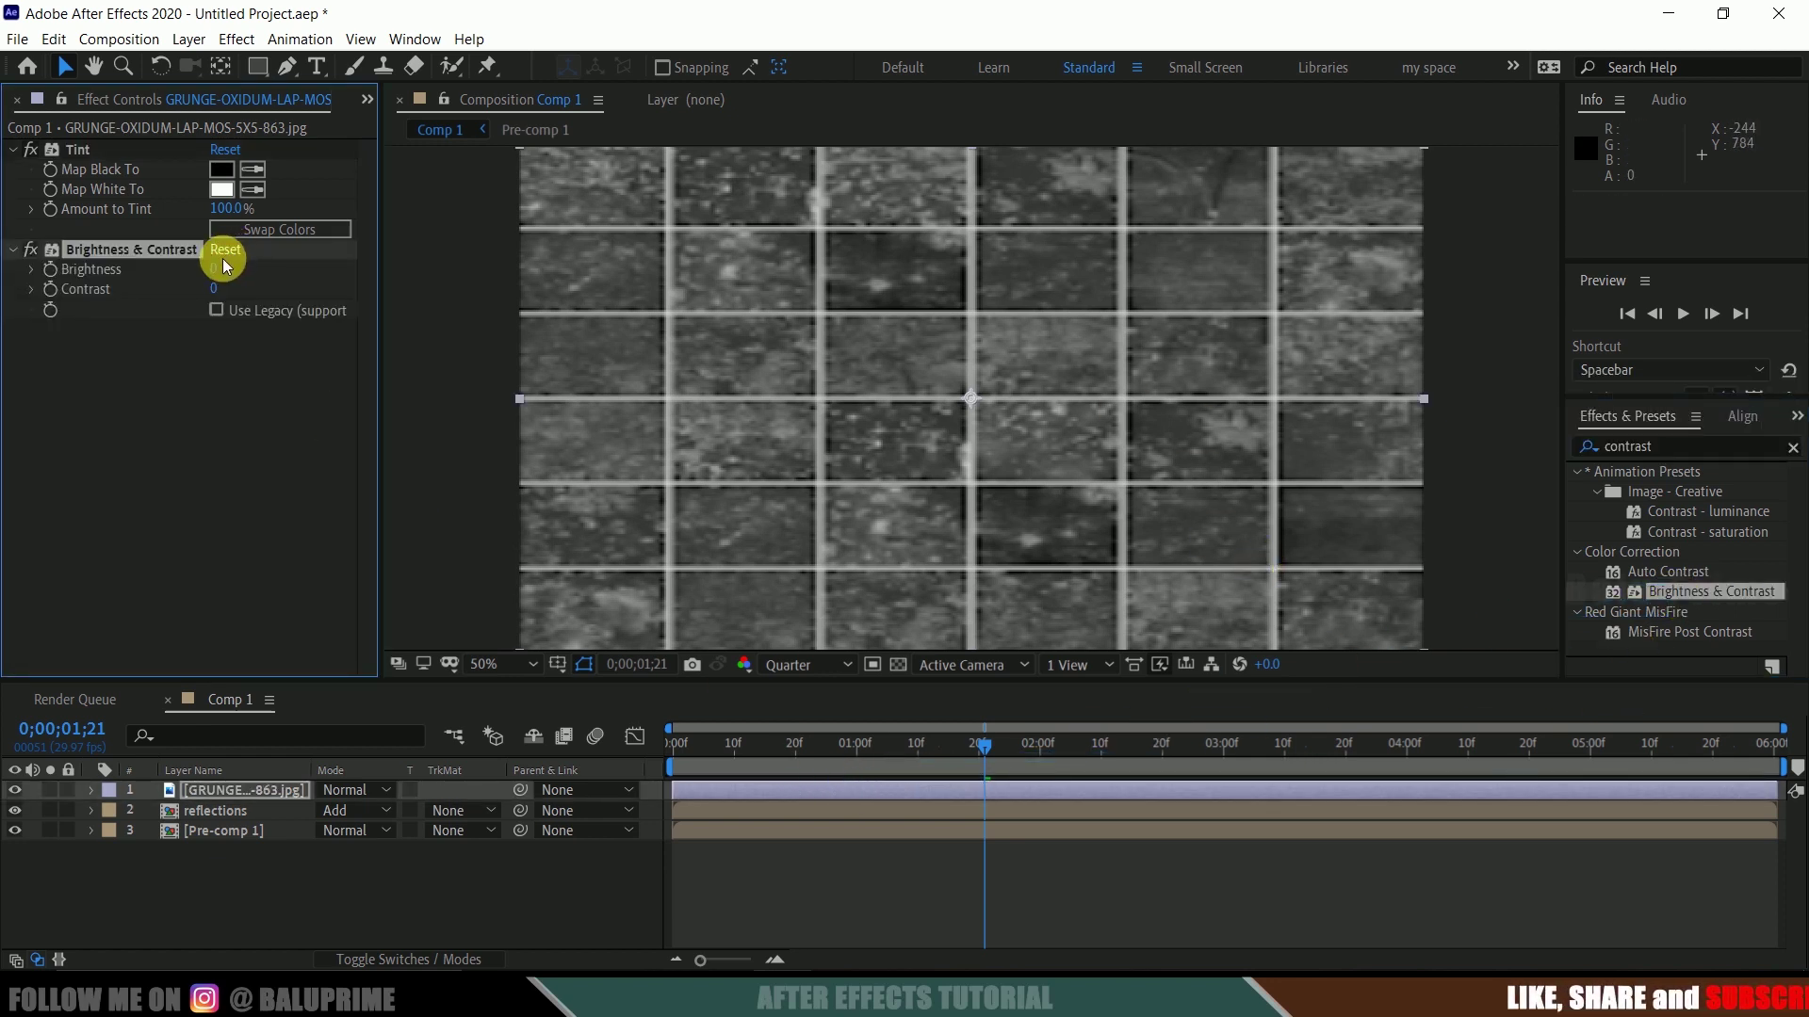
left_click_drag(213, 268, 420, 282)
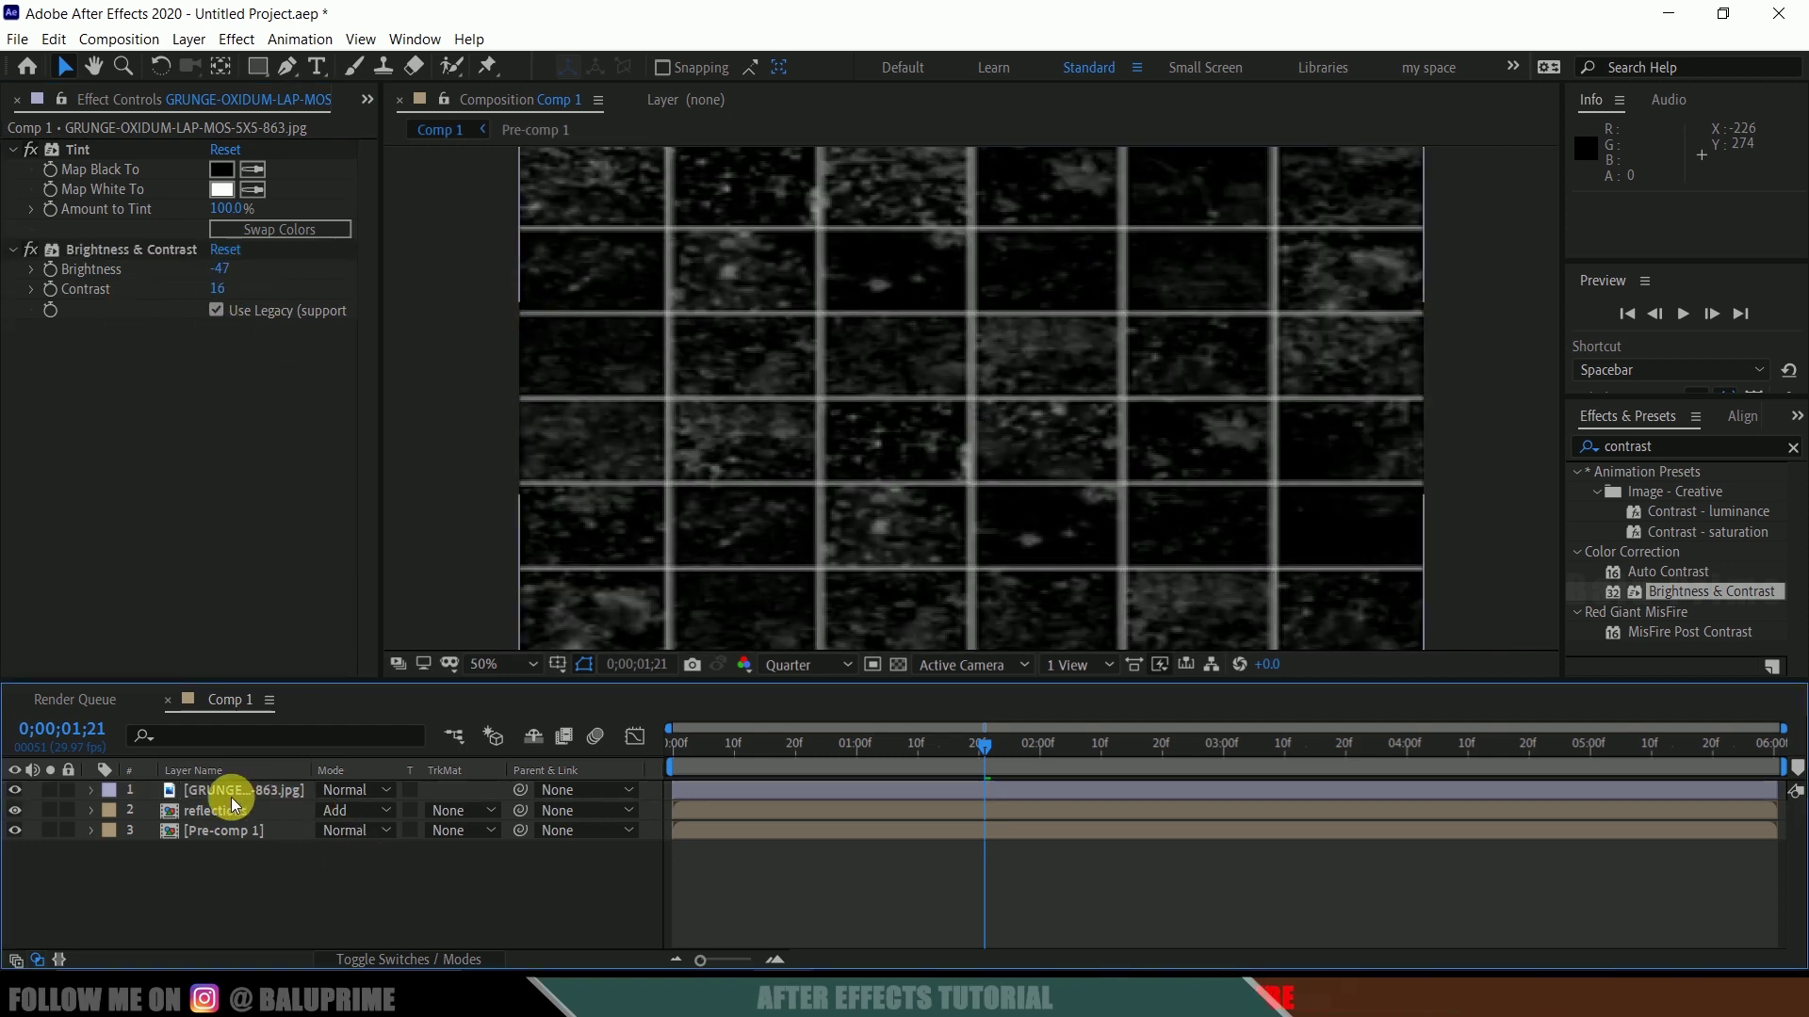
Pre-compose the grunge layer with all attributes moved into a new composition named 'base'
right_click(219, 796)
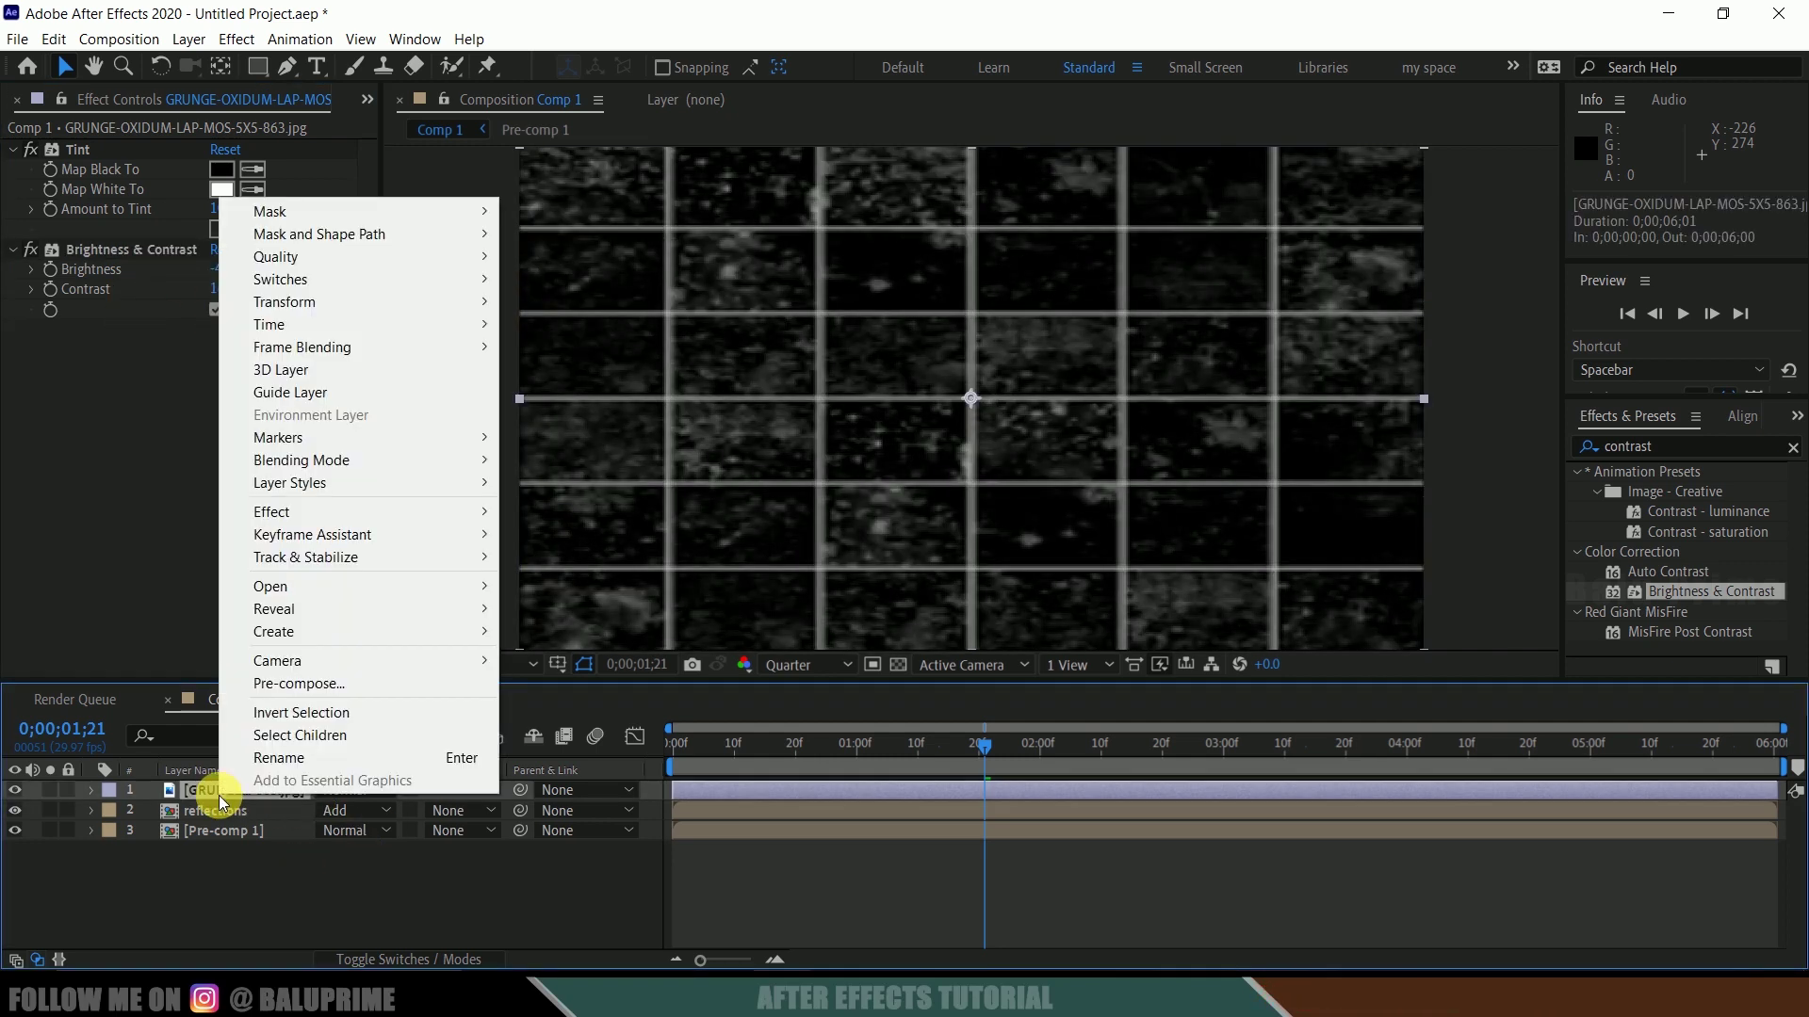
left_click(300, 687)
left_click(736, 507)
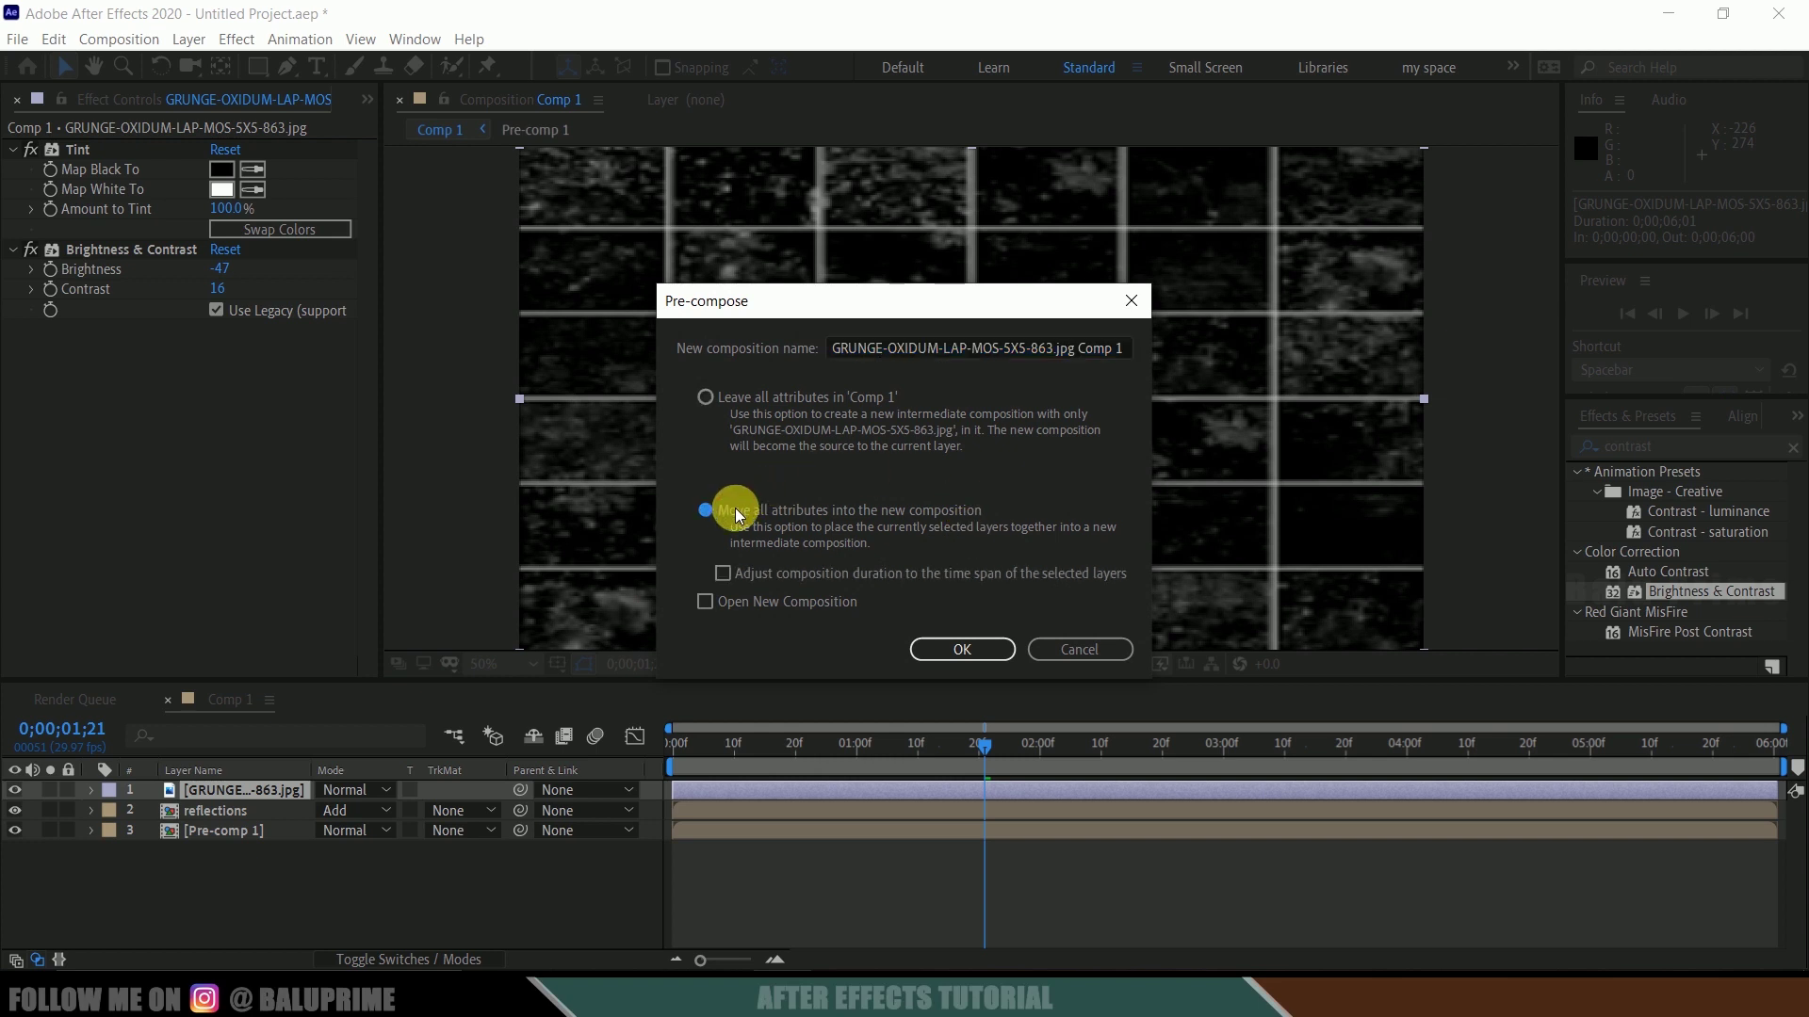
left_click(919, 353)
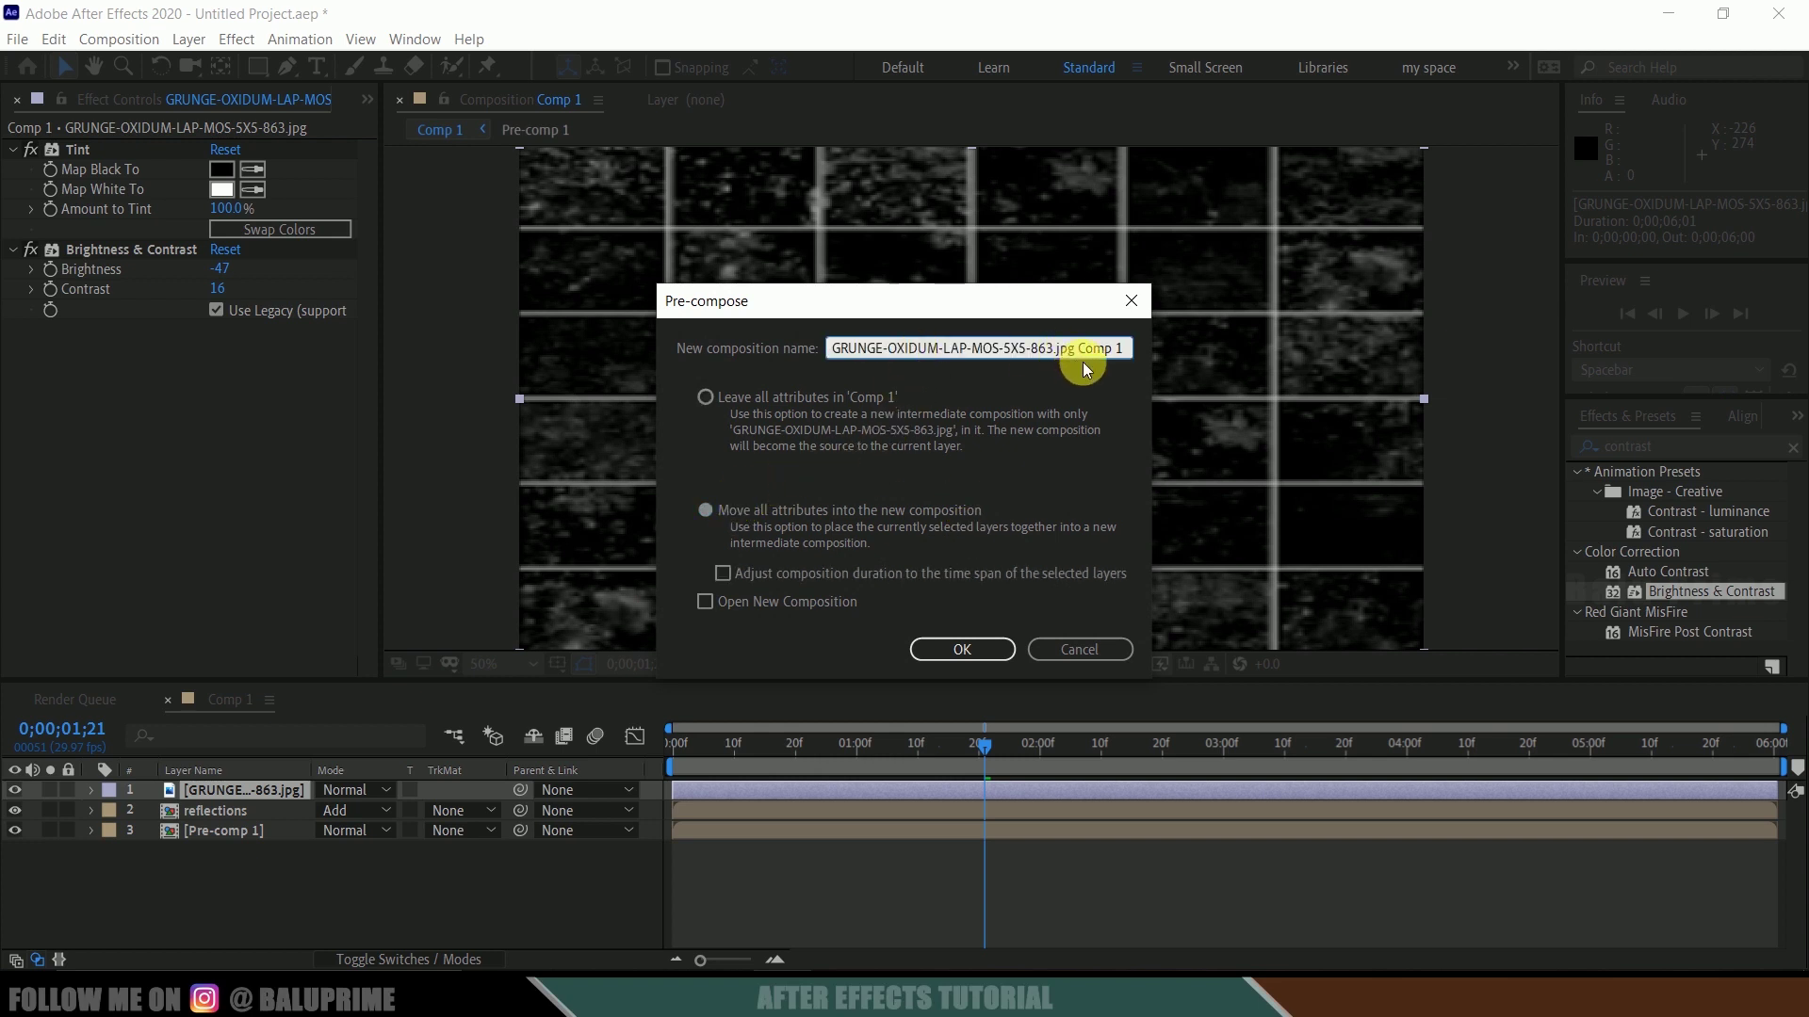
key("ctrl+a")
type("b")
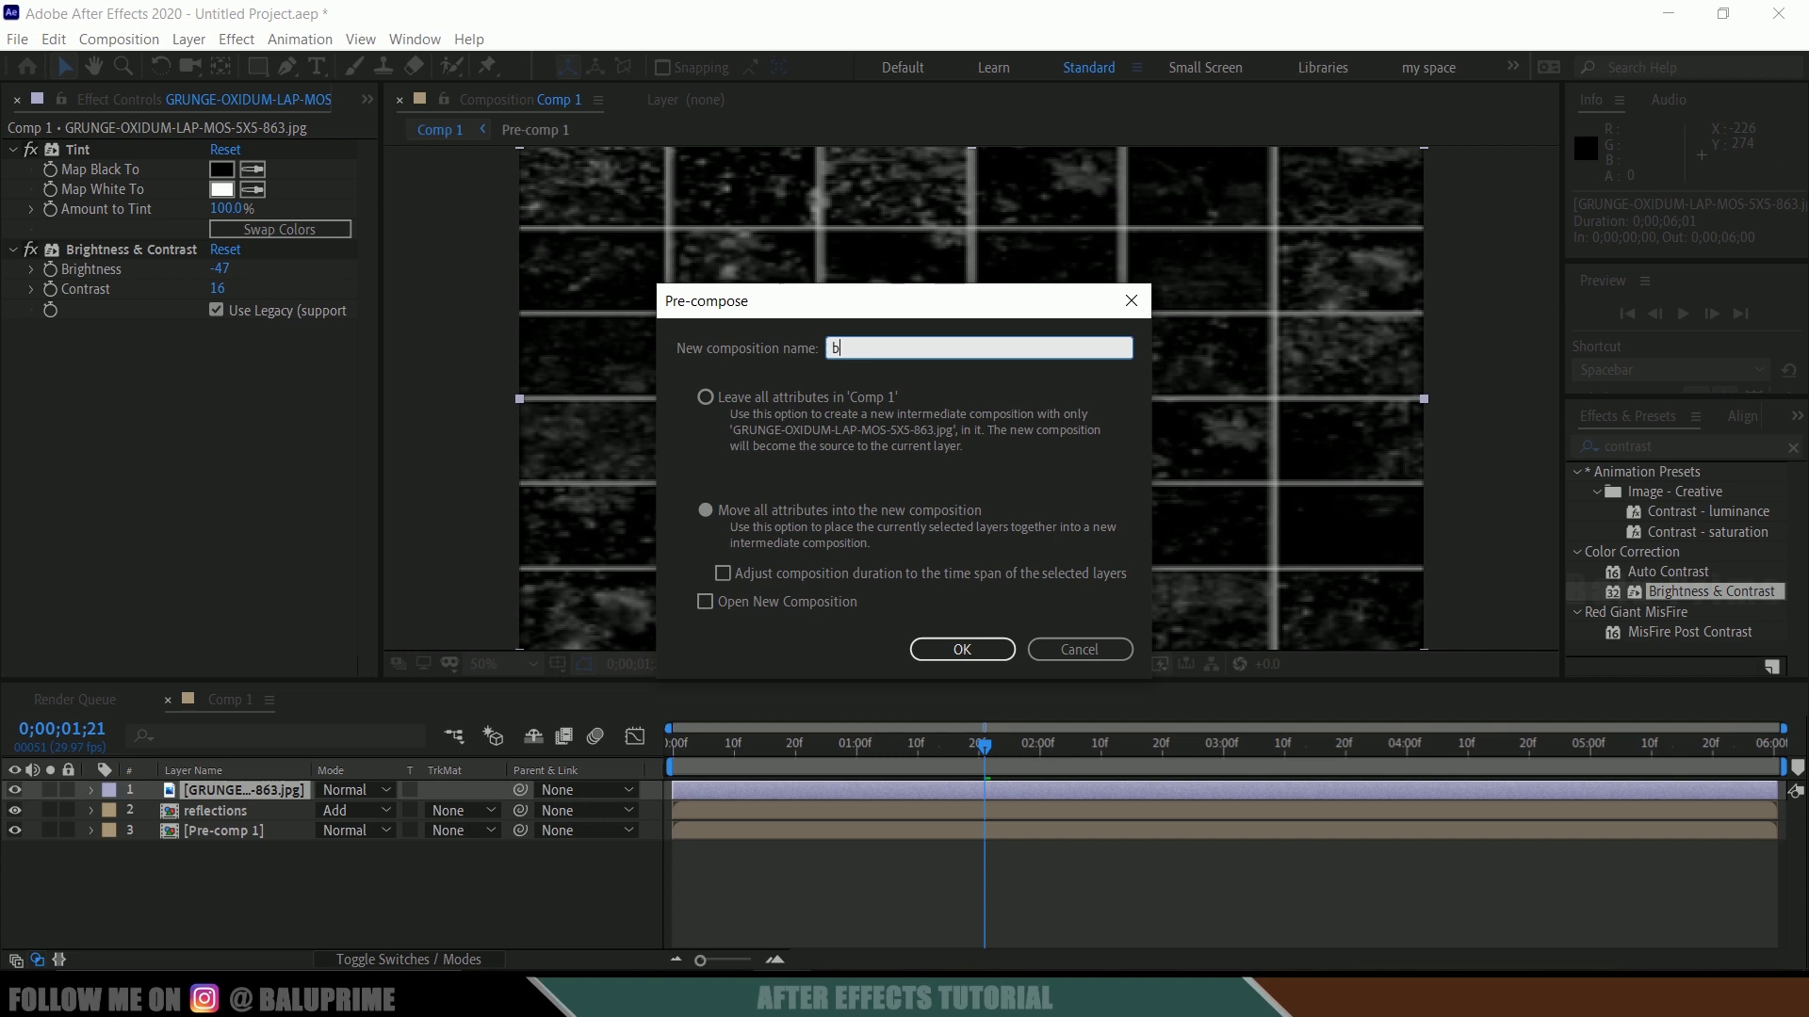
left_click(970, 648)
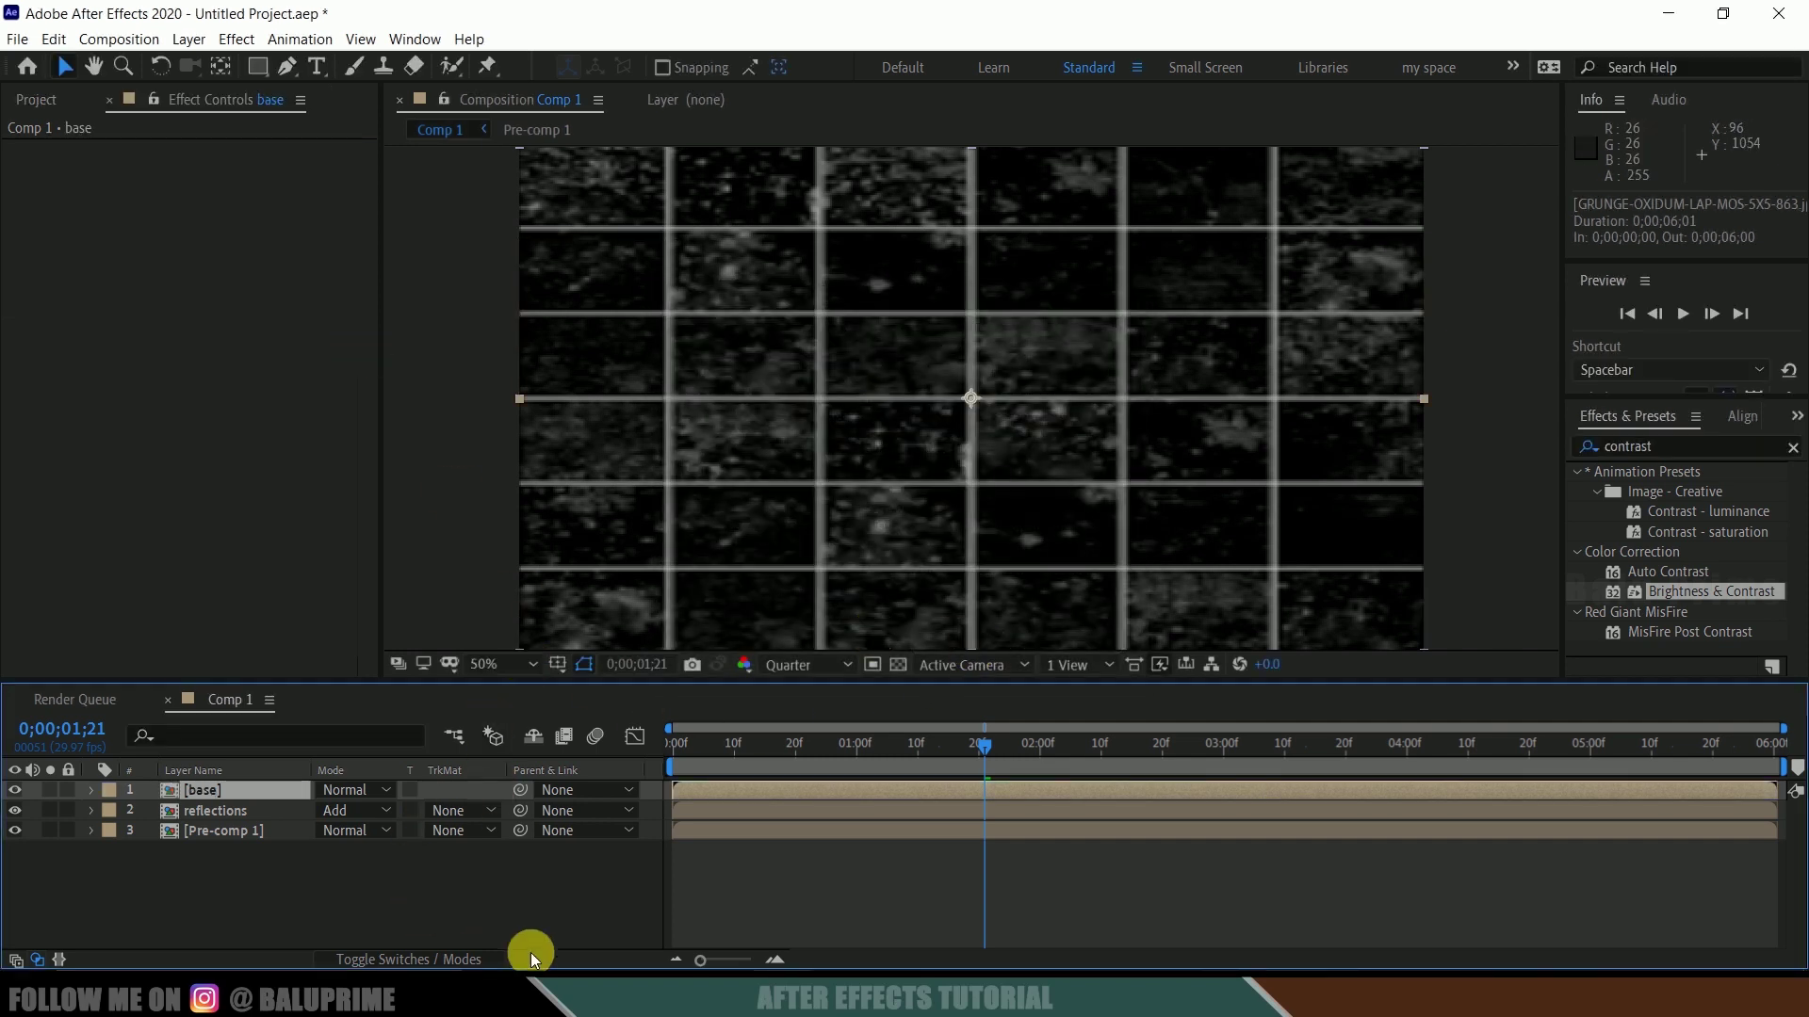
Make base a 3D layer tilted back on X and lowered as a floor below the text
left_click(376, 959)
left_click(448, 793)
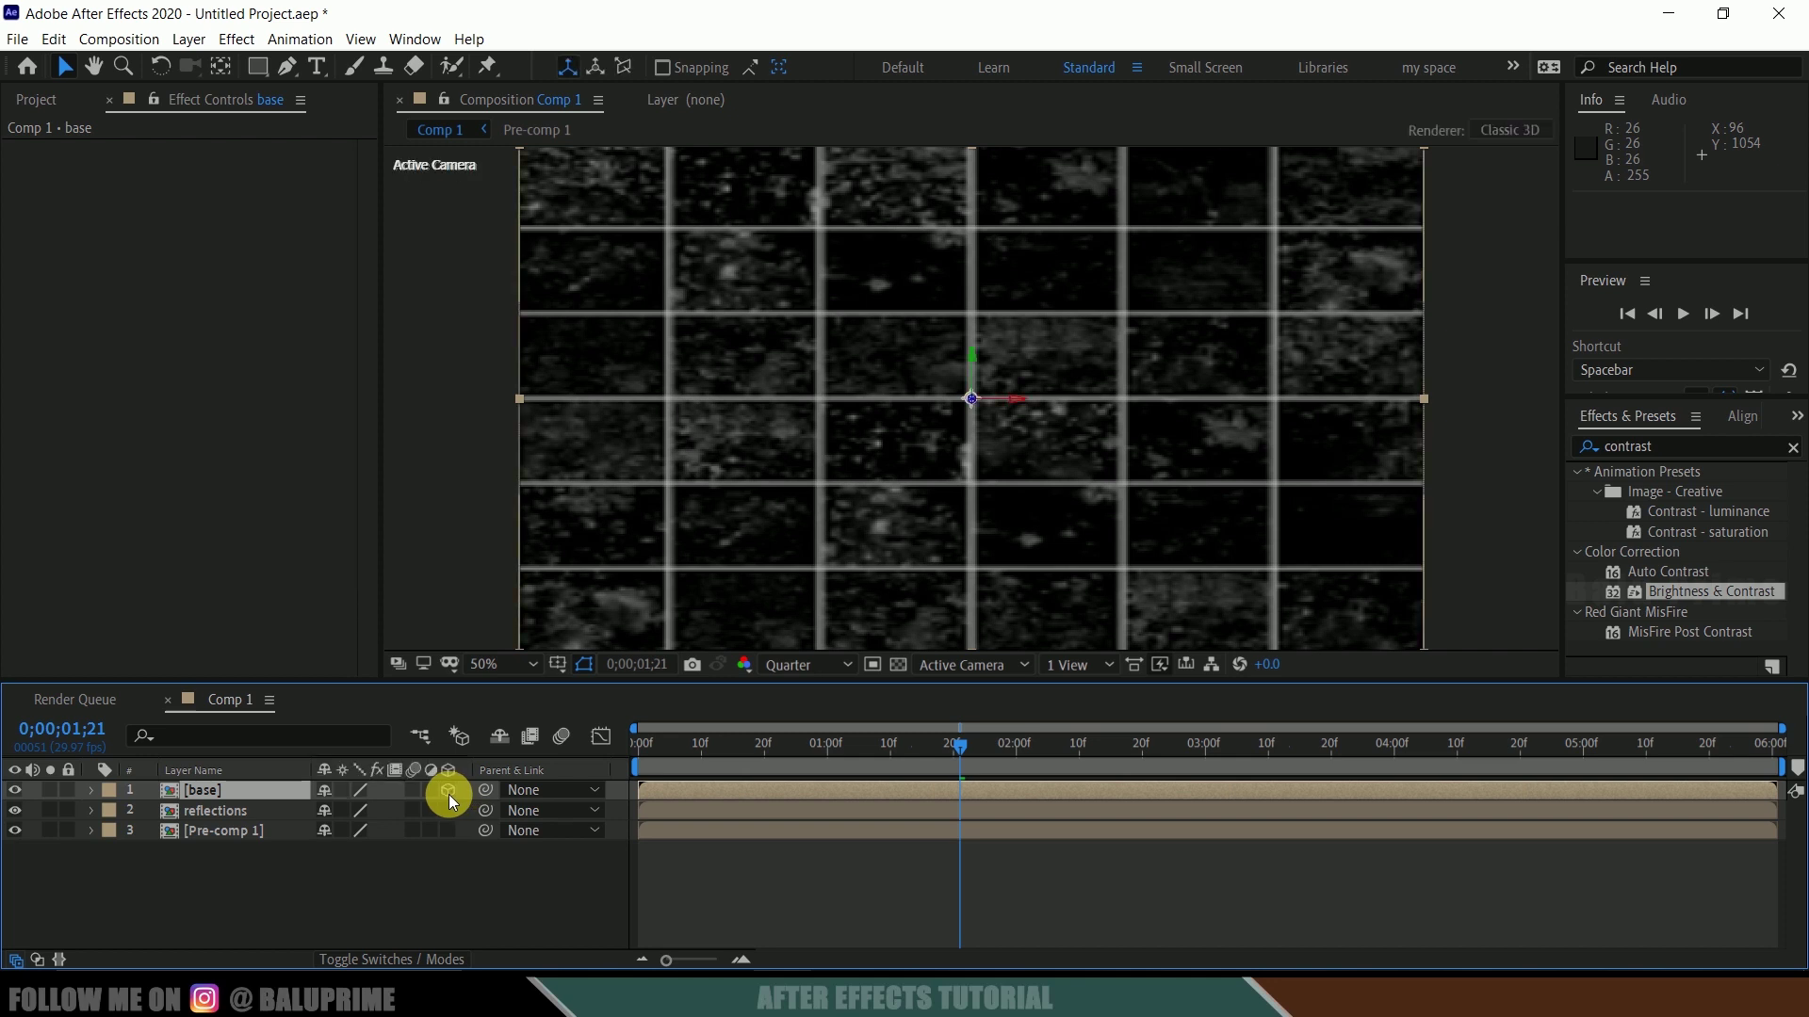
key("r")
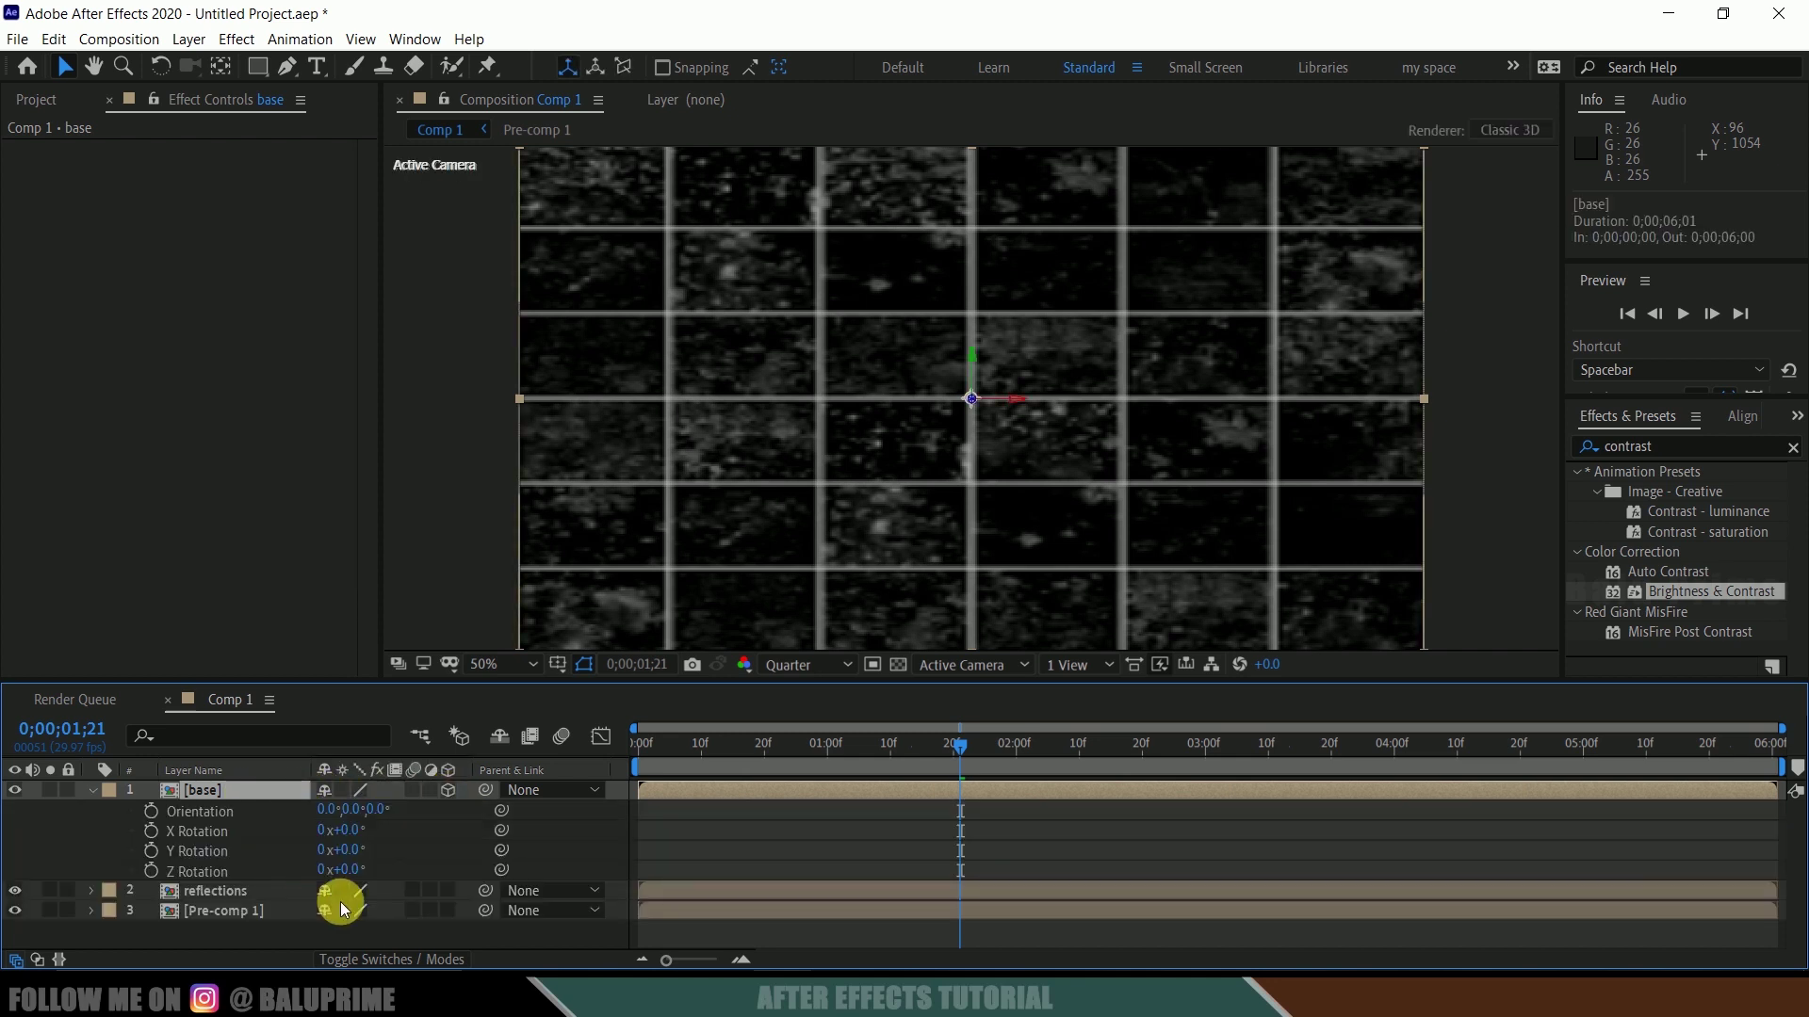
left_click_drag(367, 838, 279, 853)
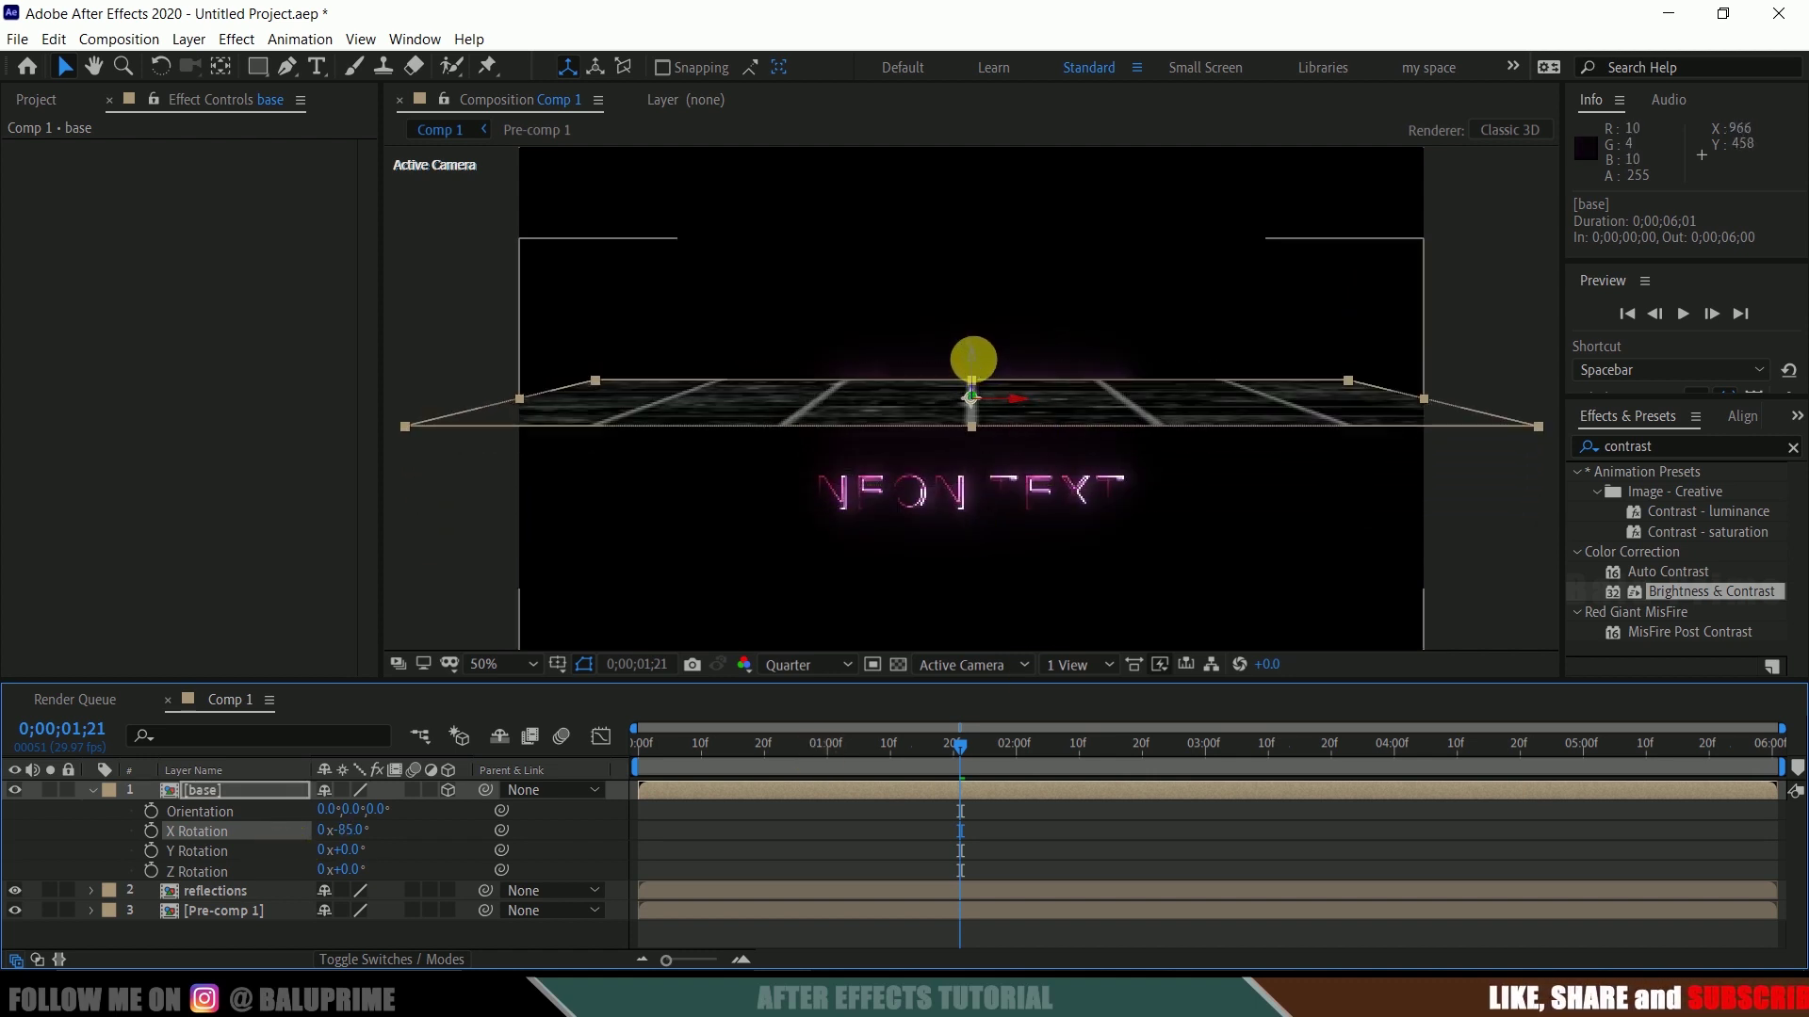
left_click_drag(971, 368, 971, 441)
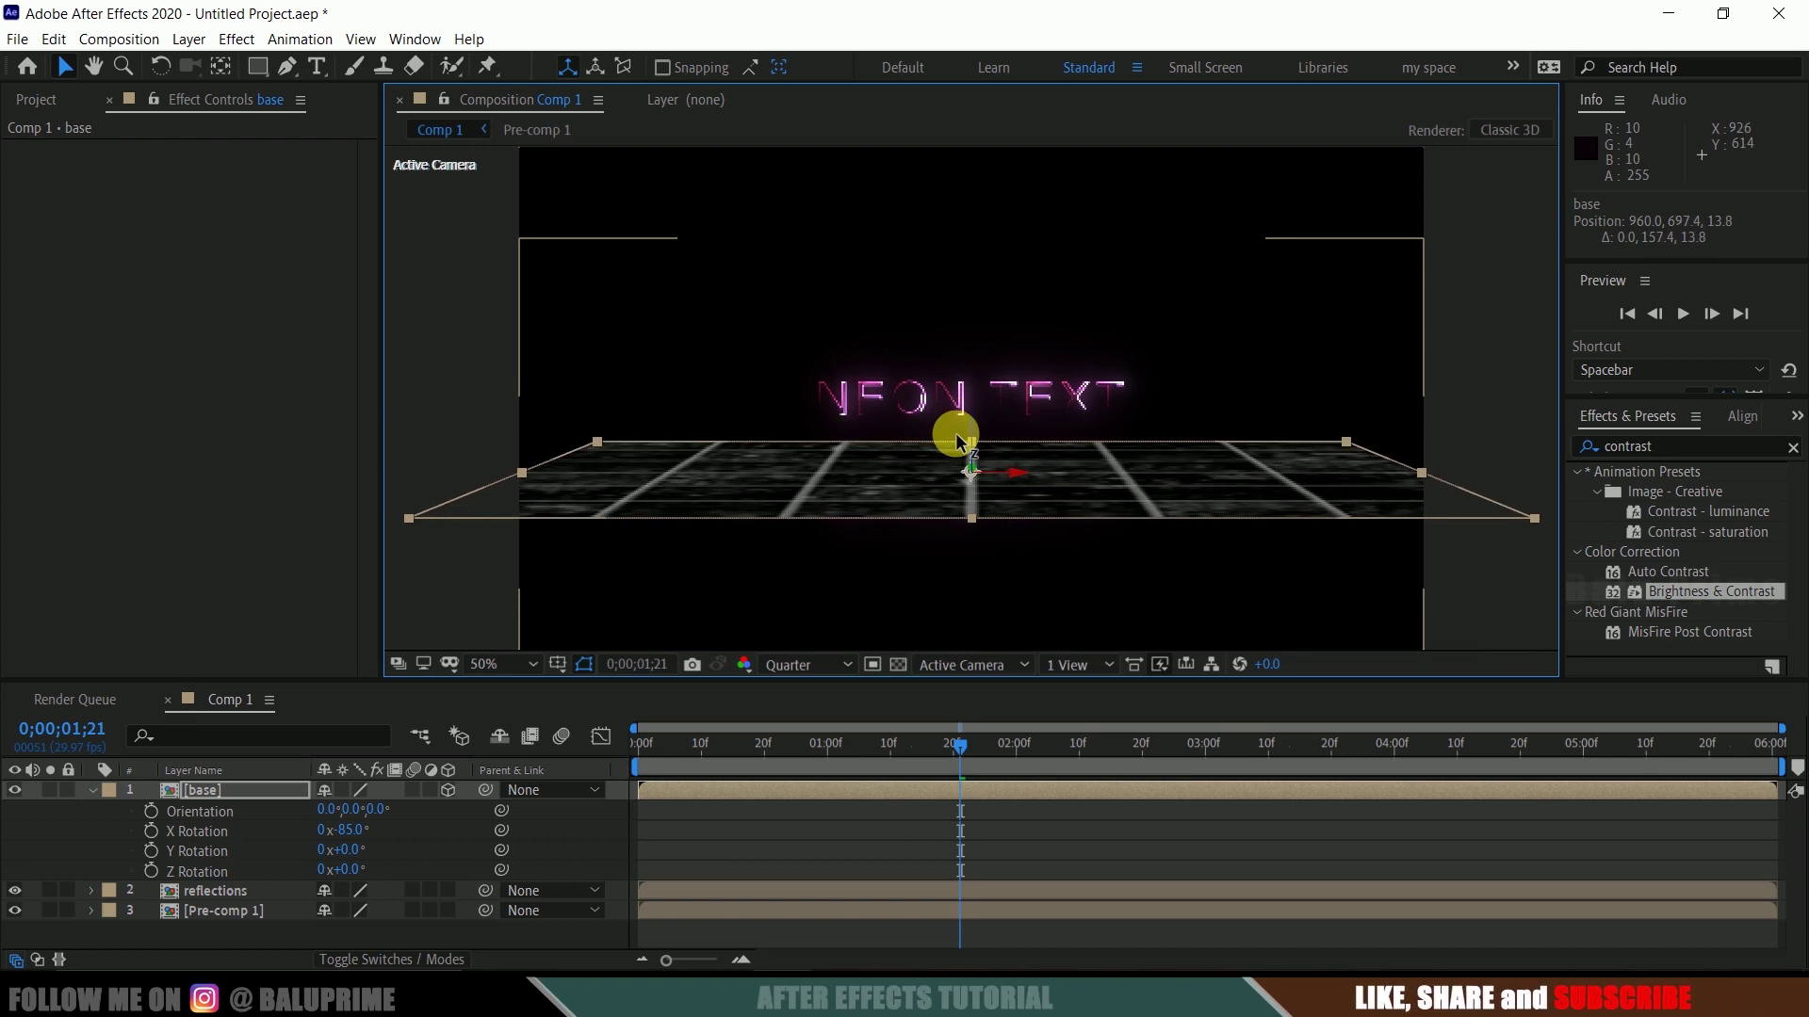
left_click(341, 829)
left_click(92, 790)
Put reflections above base, stretch the floor to 166%×247%, then hide base
left_click(205, 818)
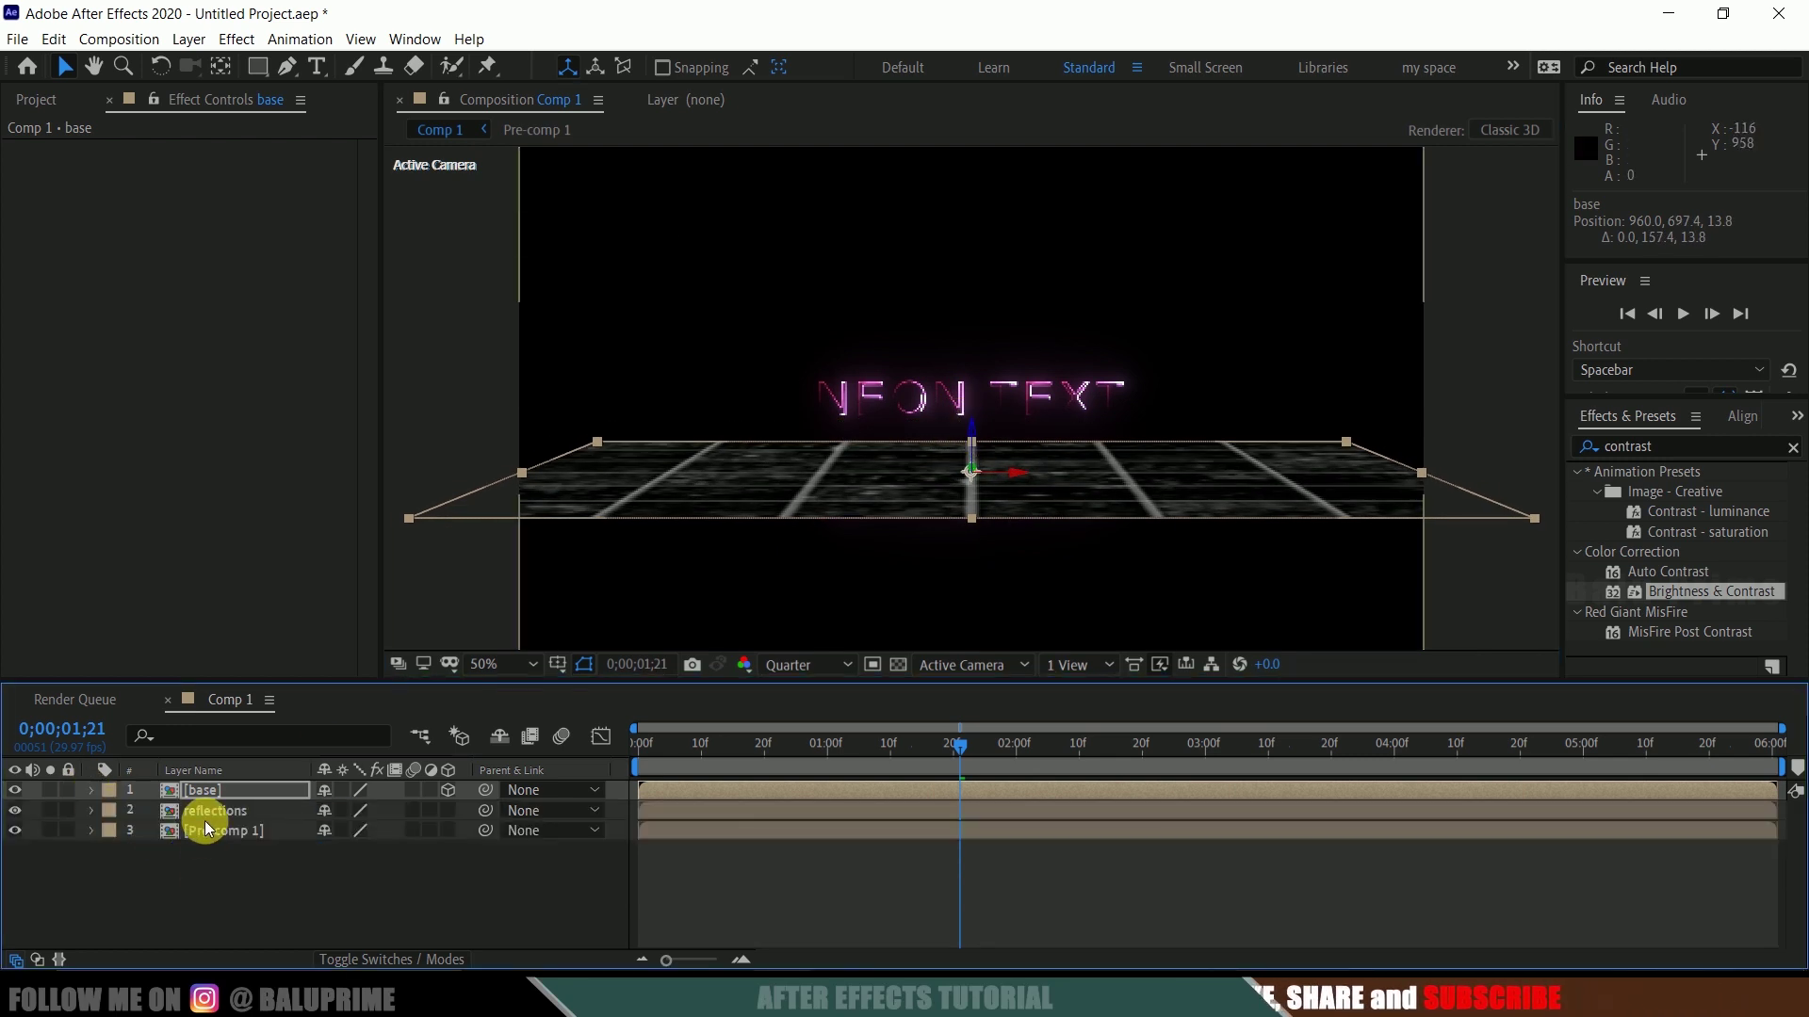
left_click_drag(206, 816, 224, 785)
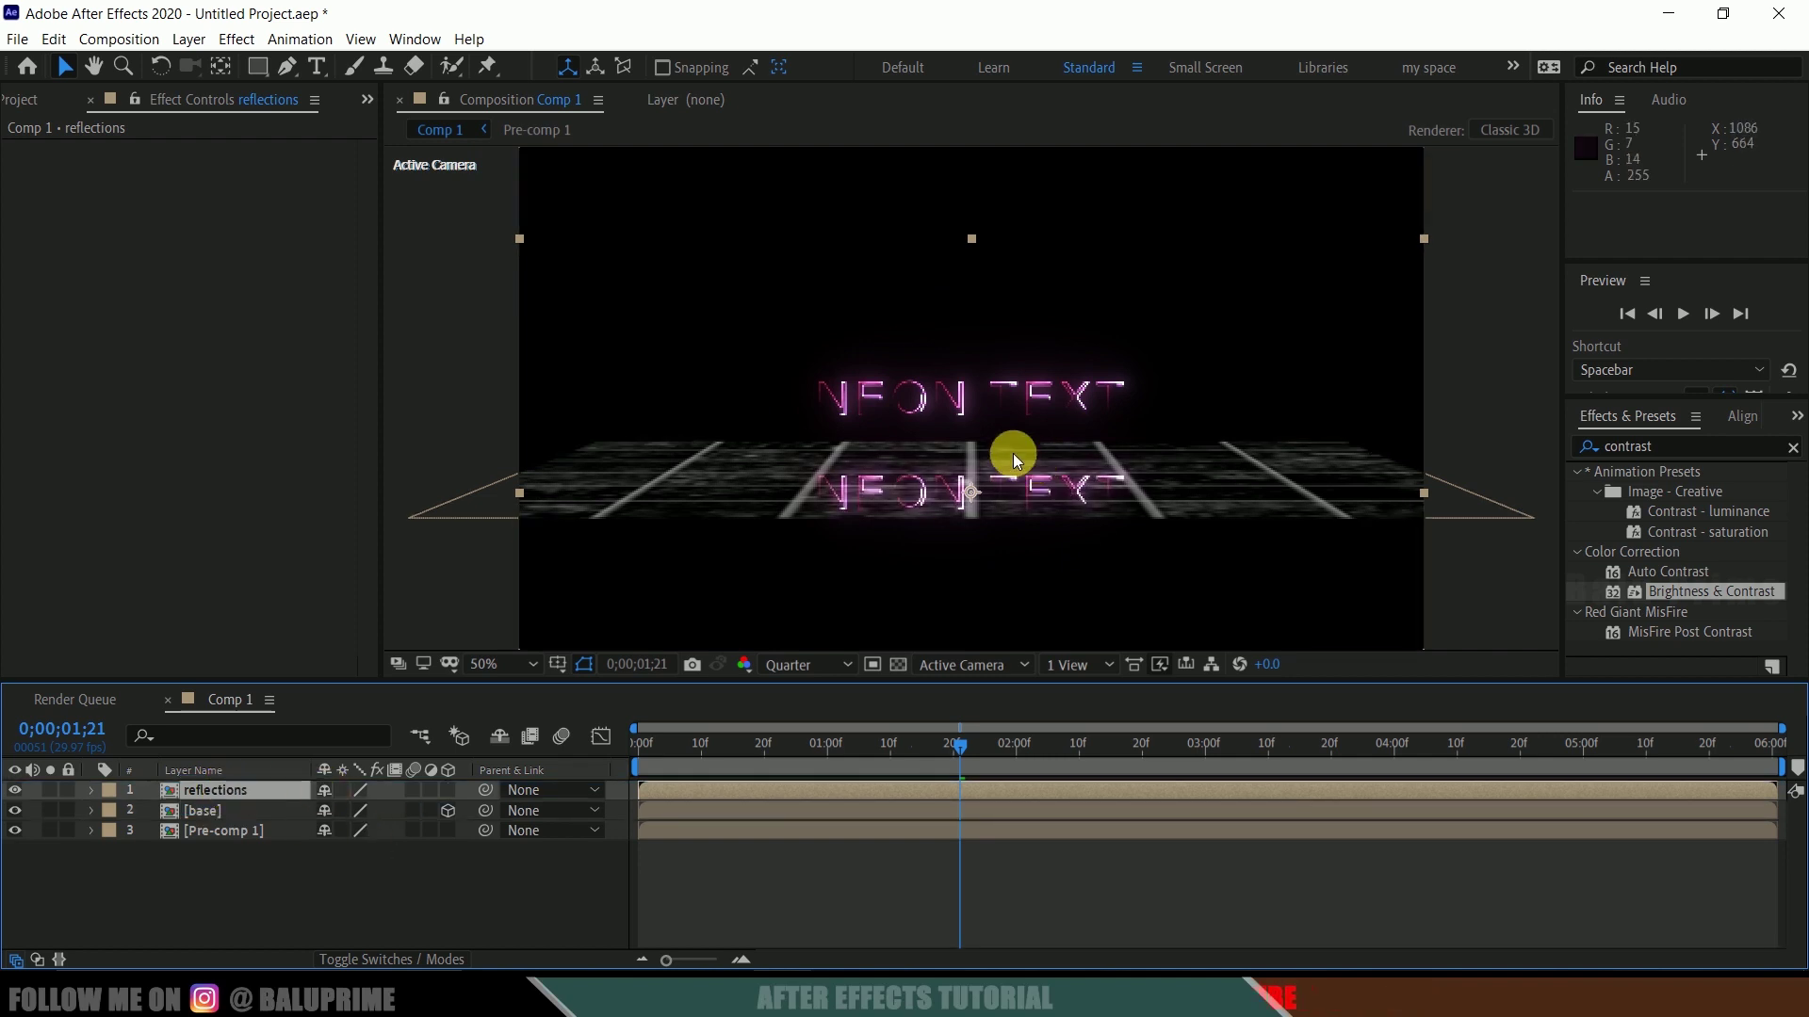
left_click(219, 816)
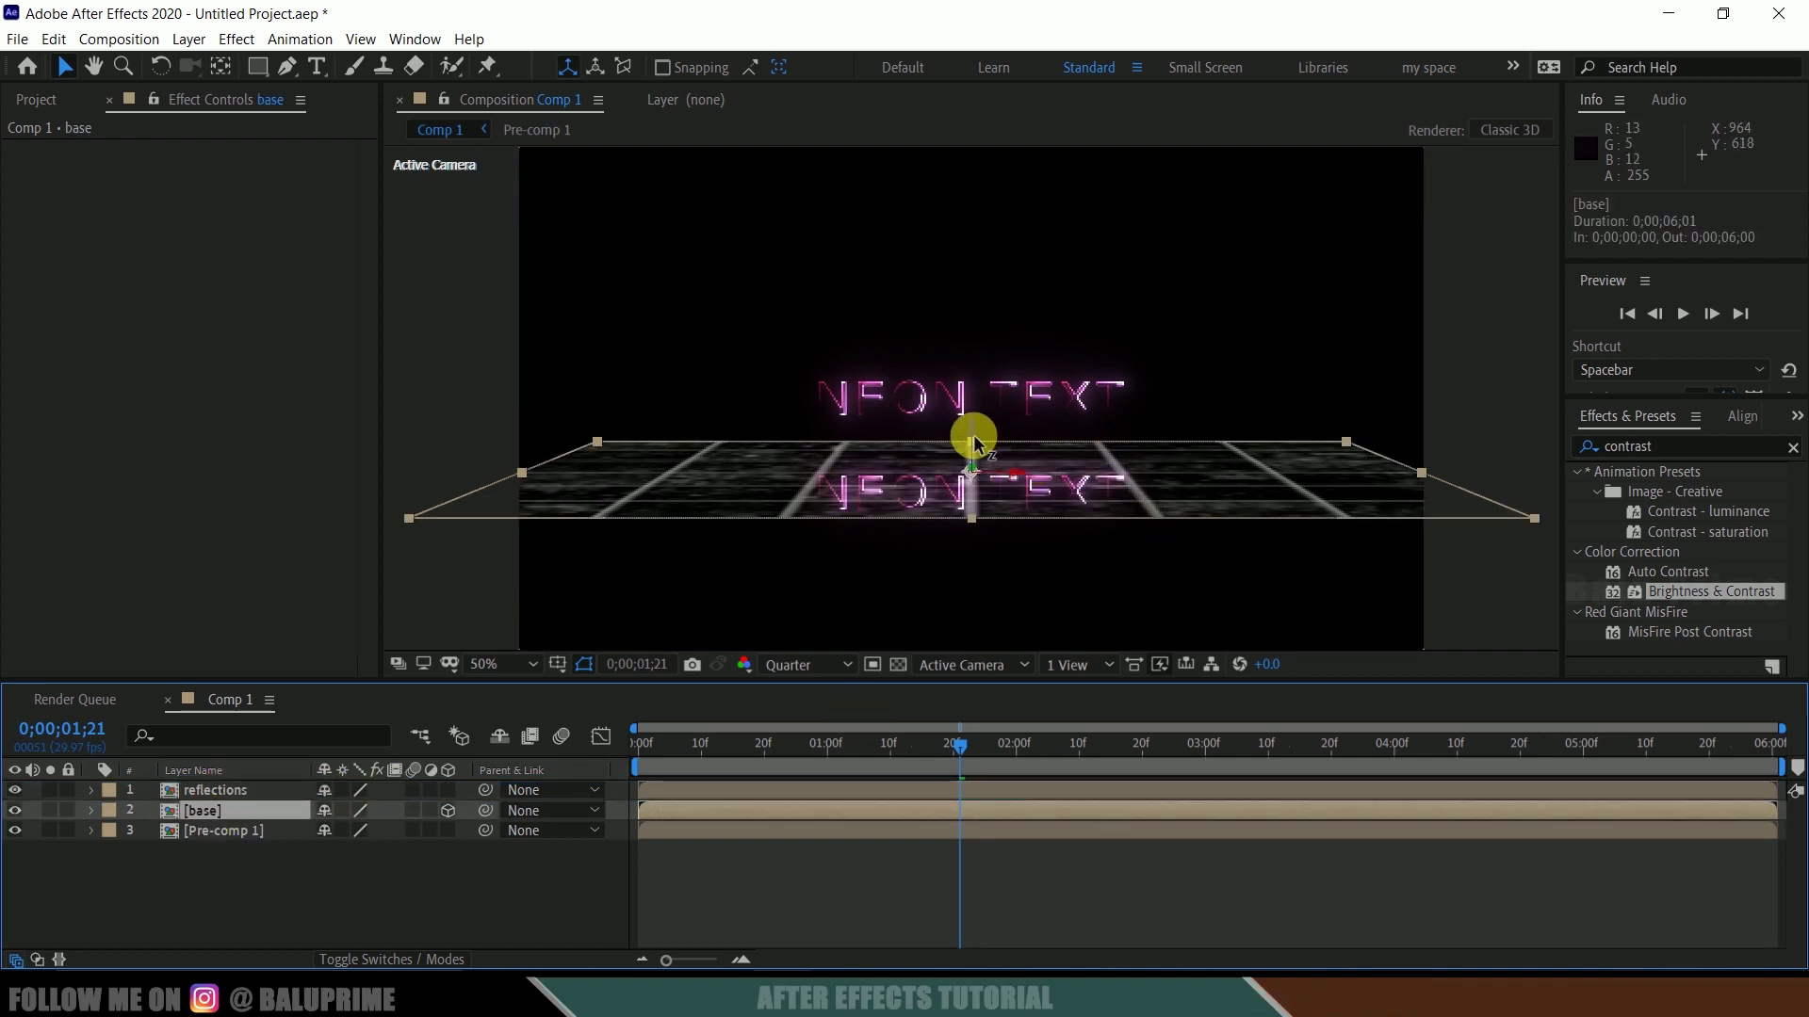
left_click_drag(974, 441, 969, 457)
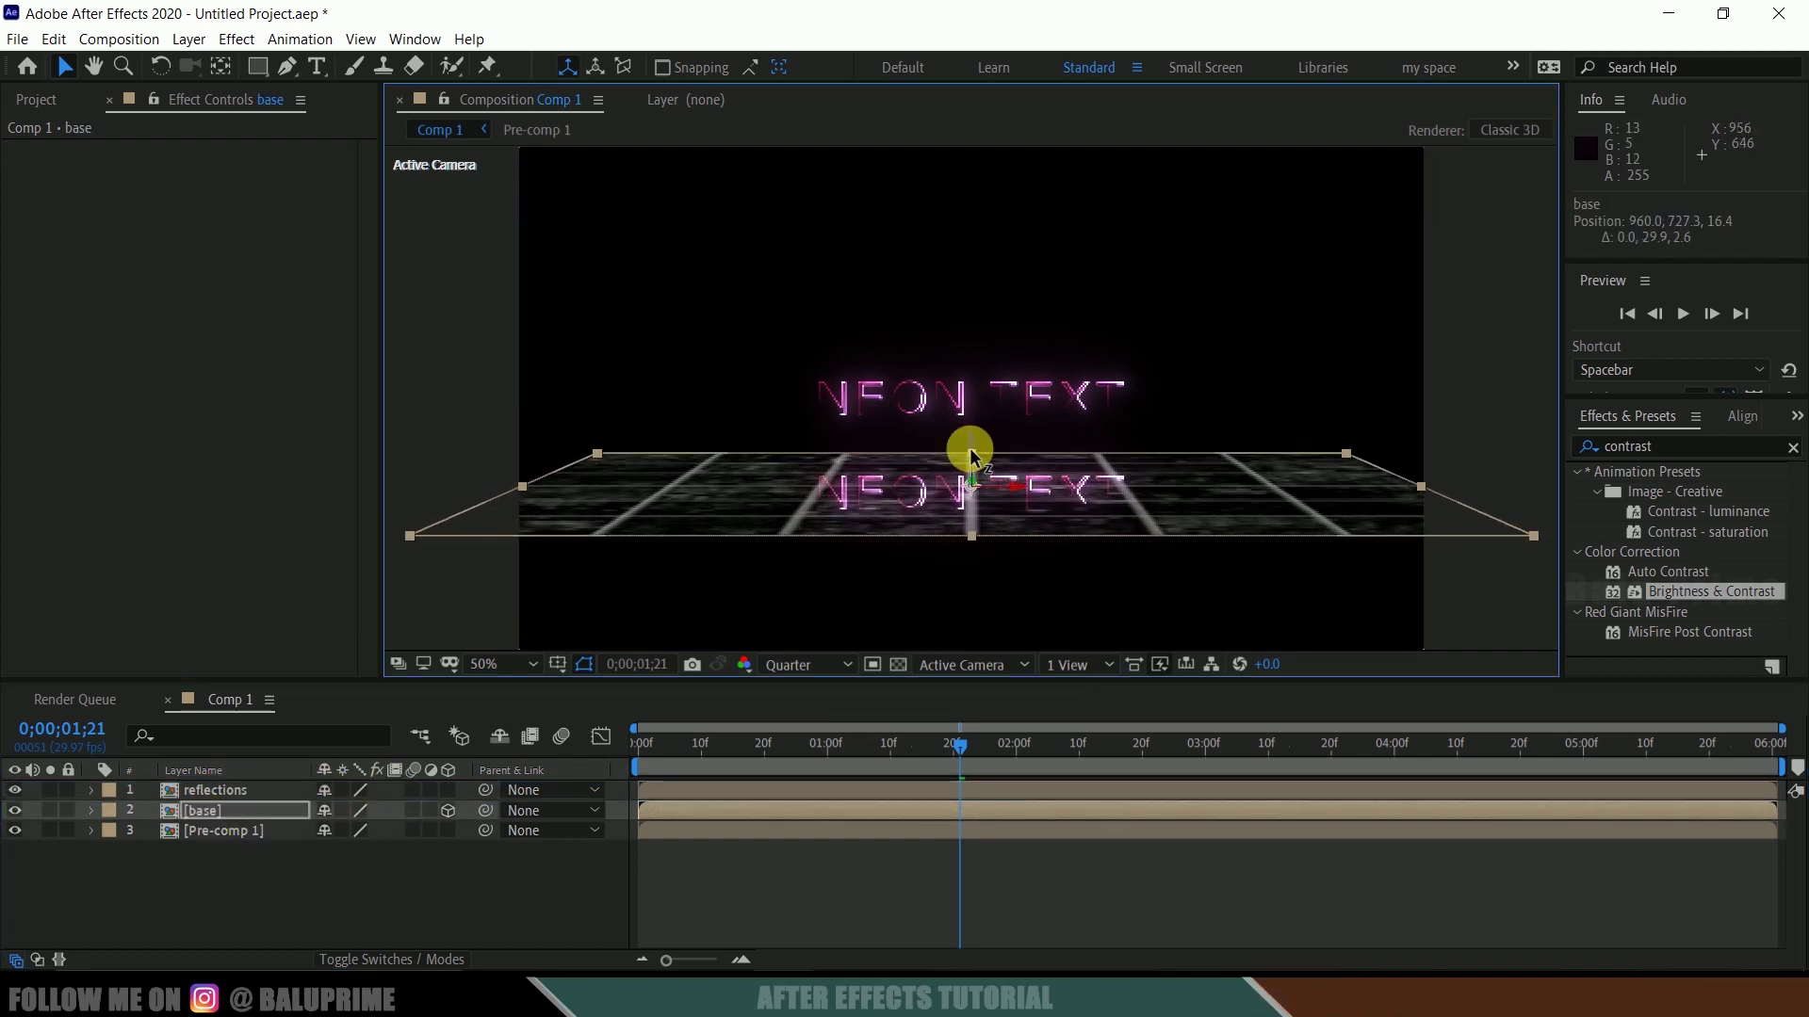
left_click(250, 816)
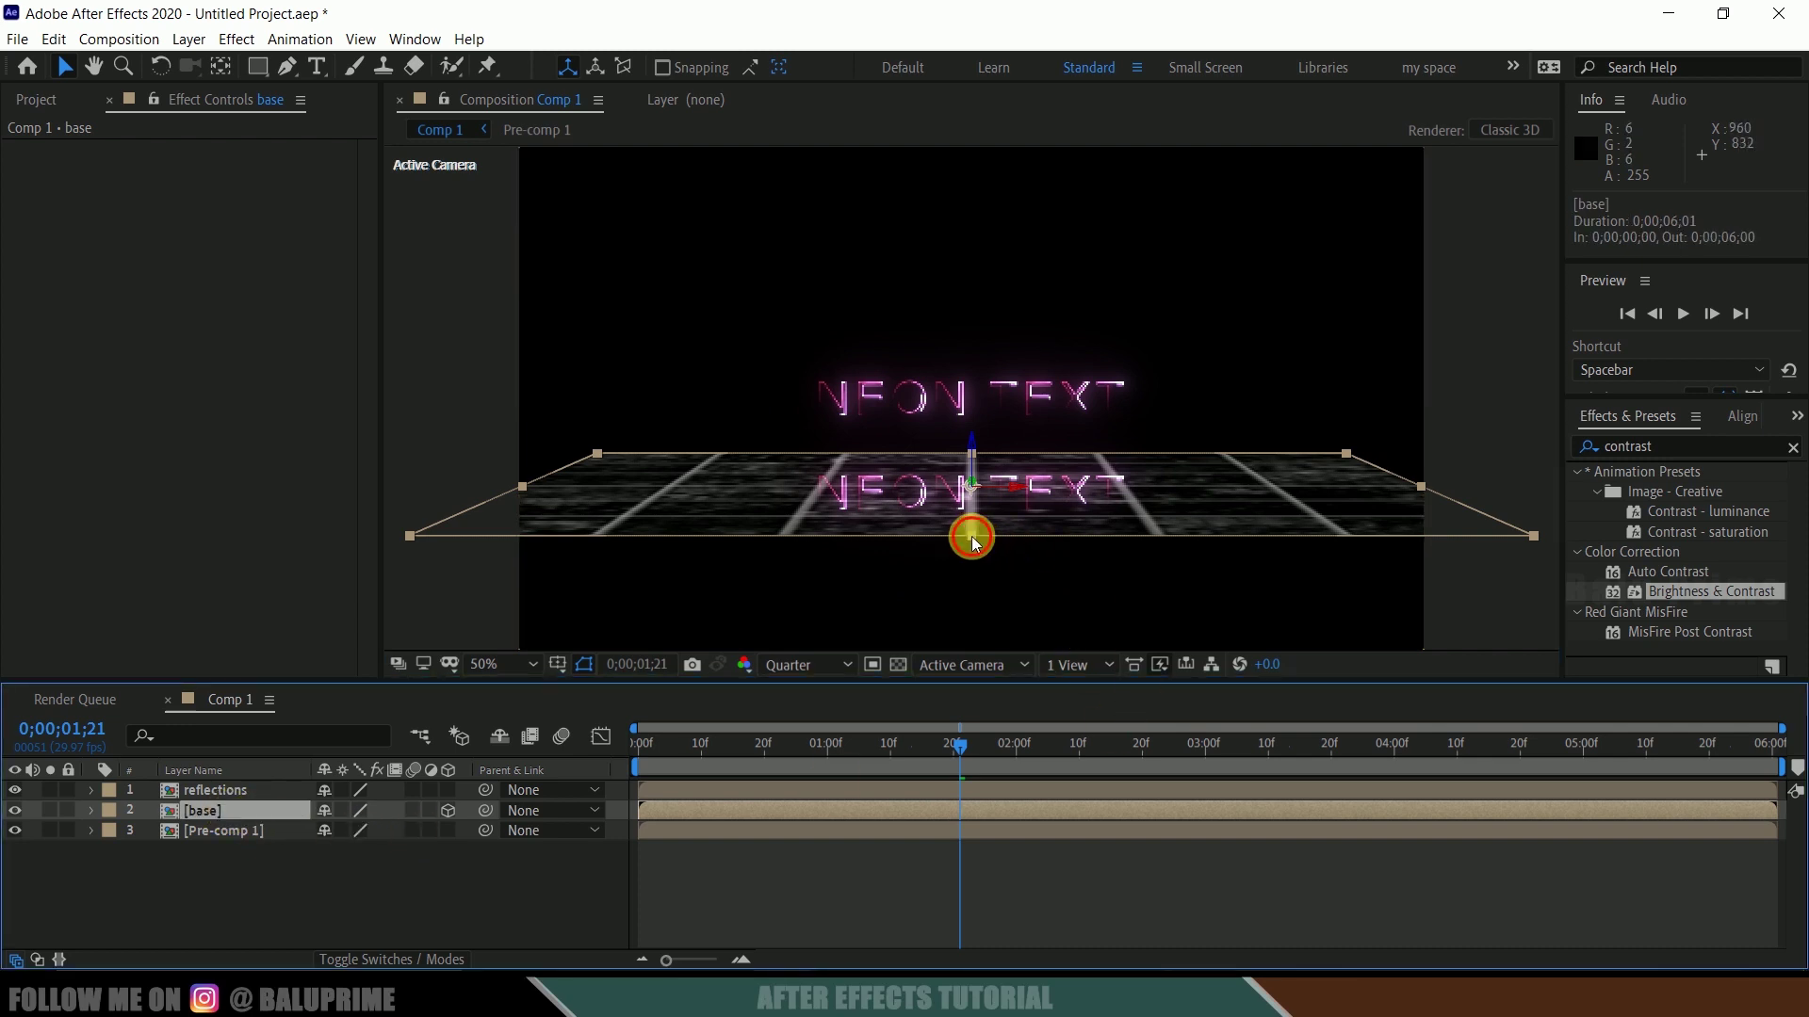
left_click_drag(971, 536, 936, 684)
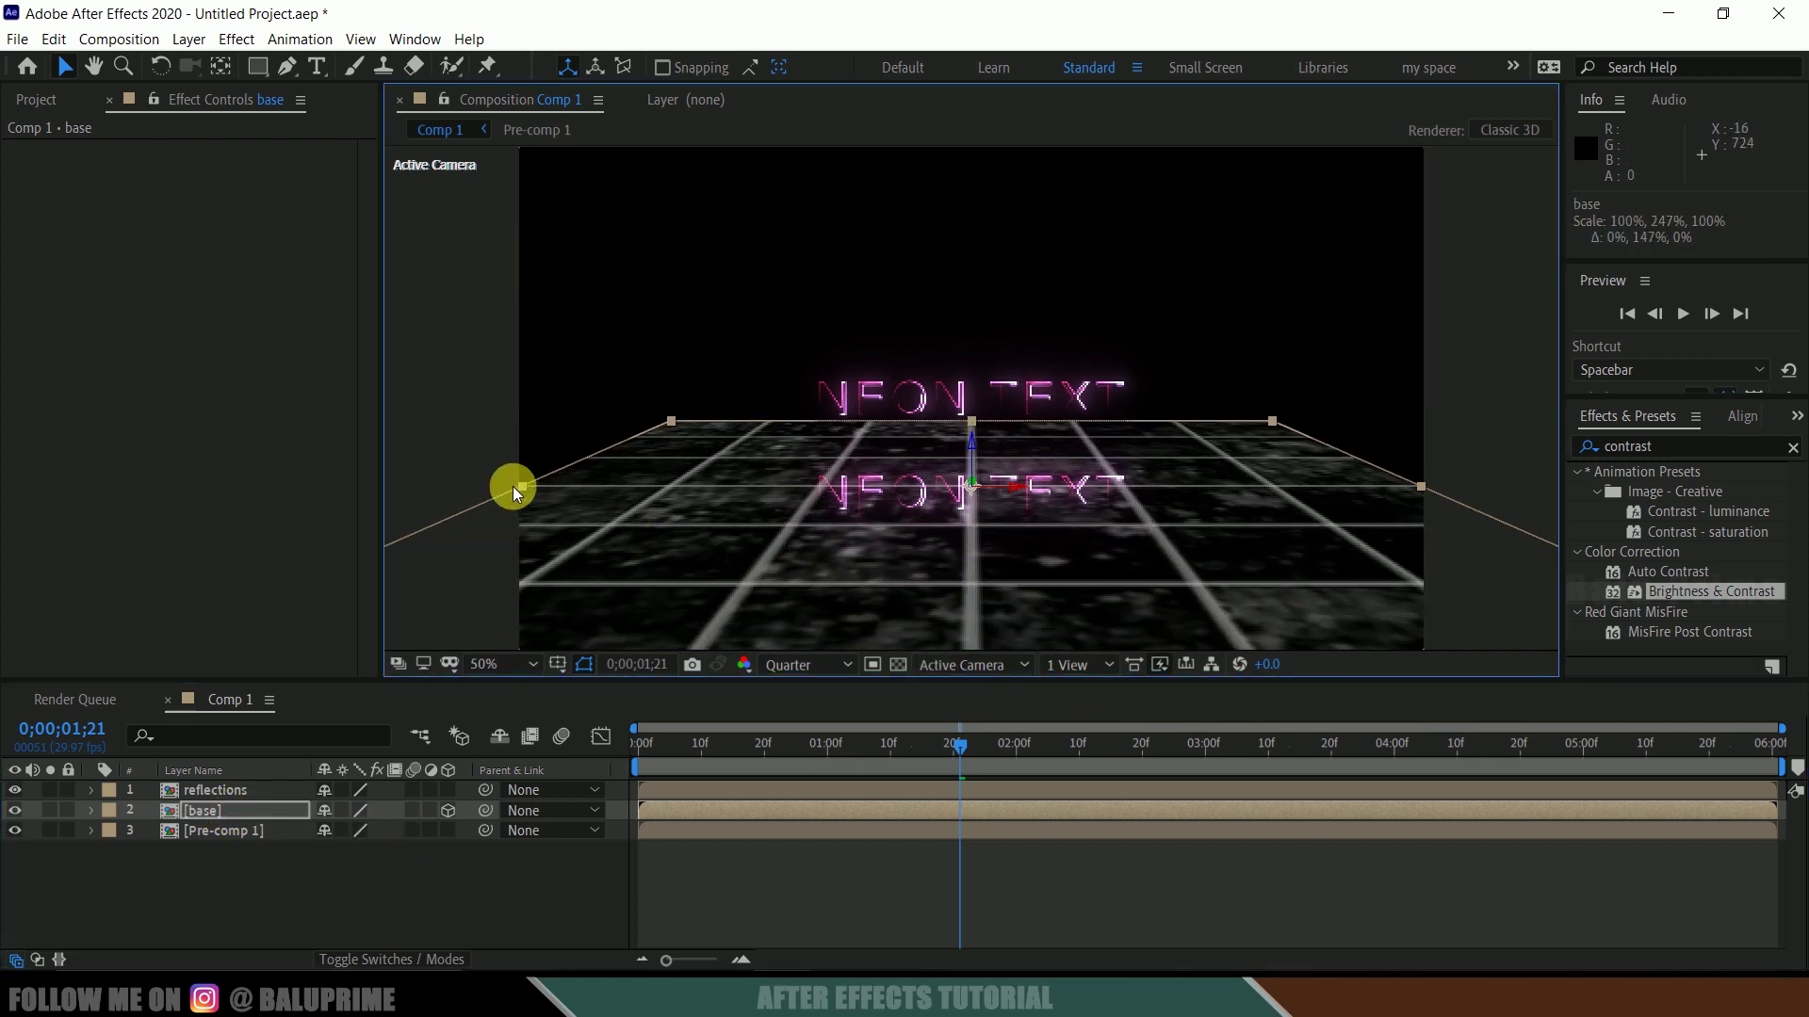
left_click_drag(520, 488, 257, 479)
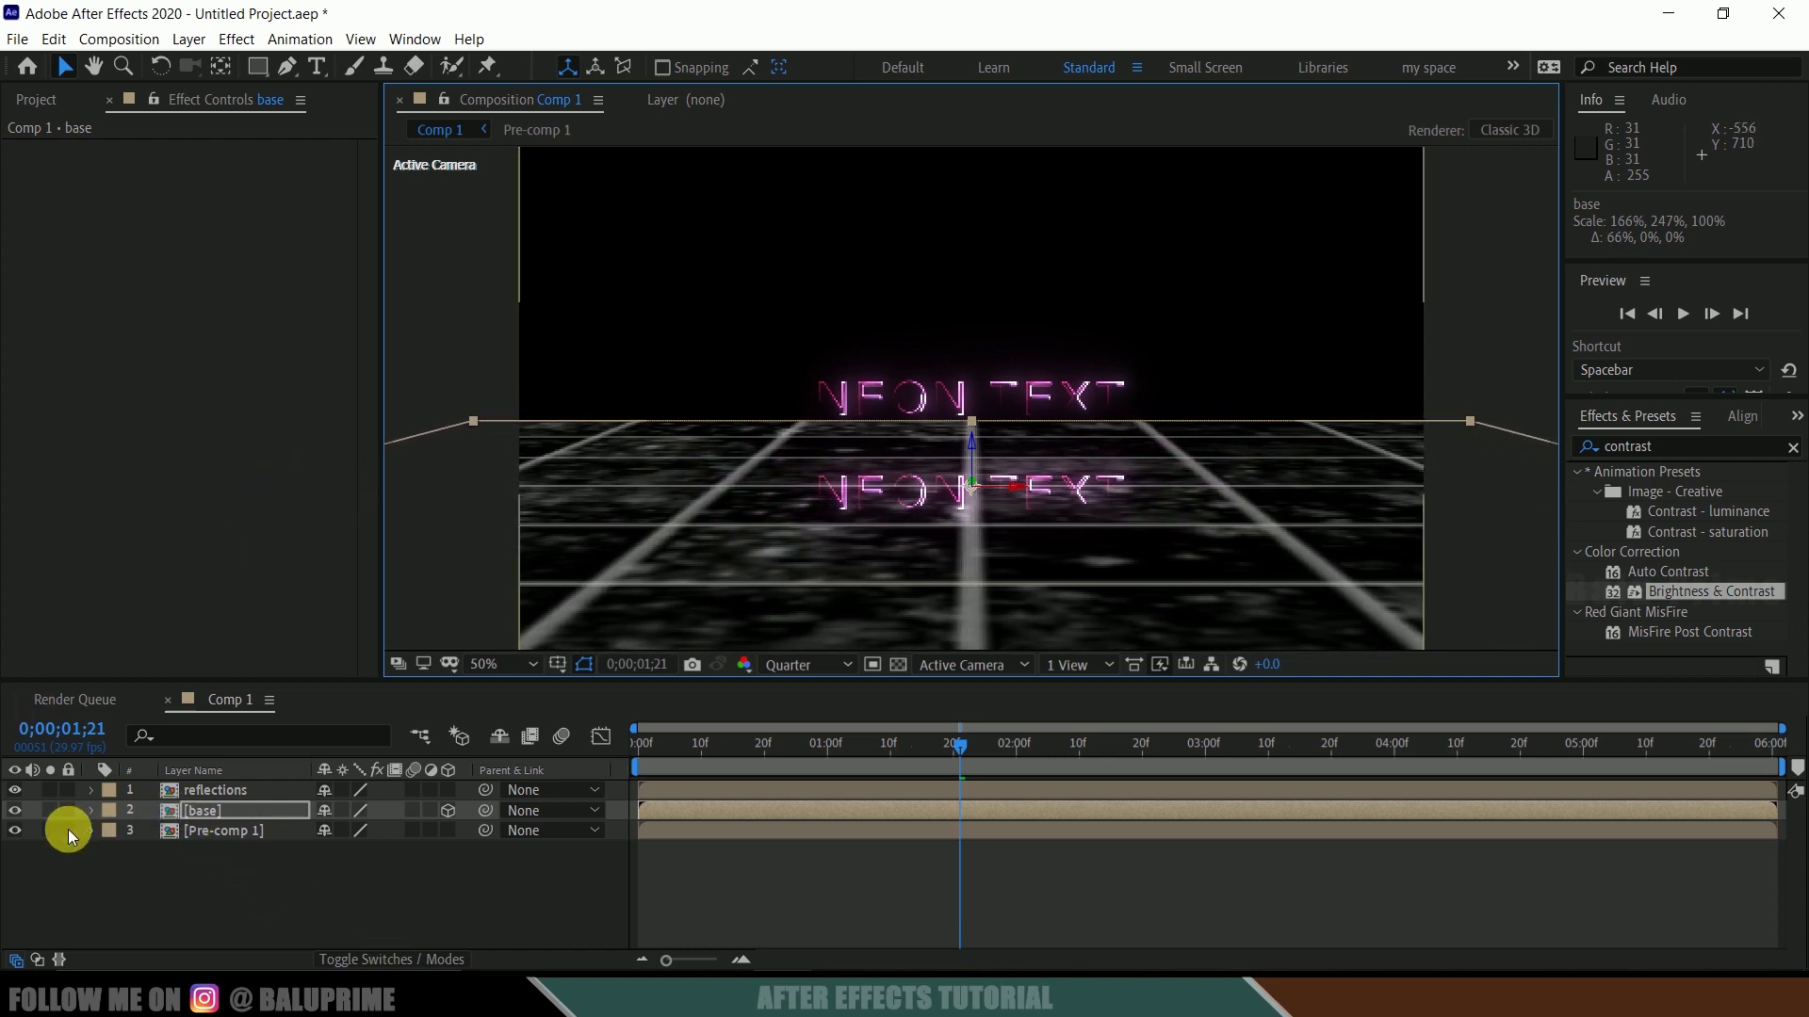
left_click(15, 813)
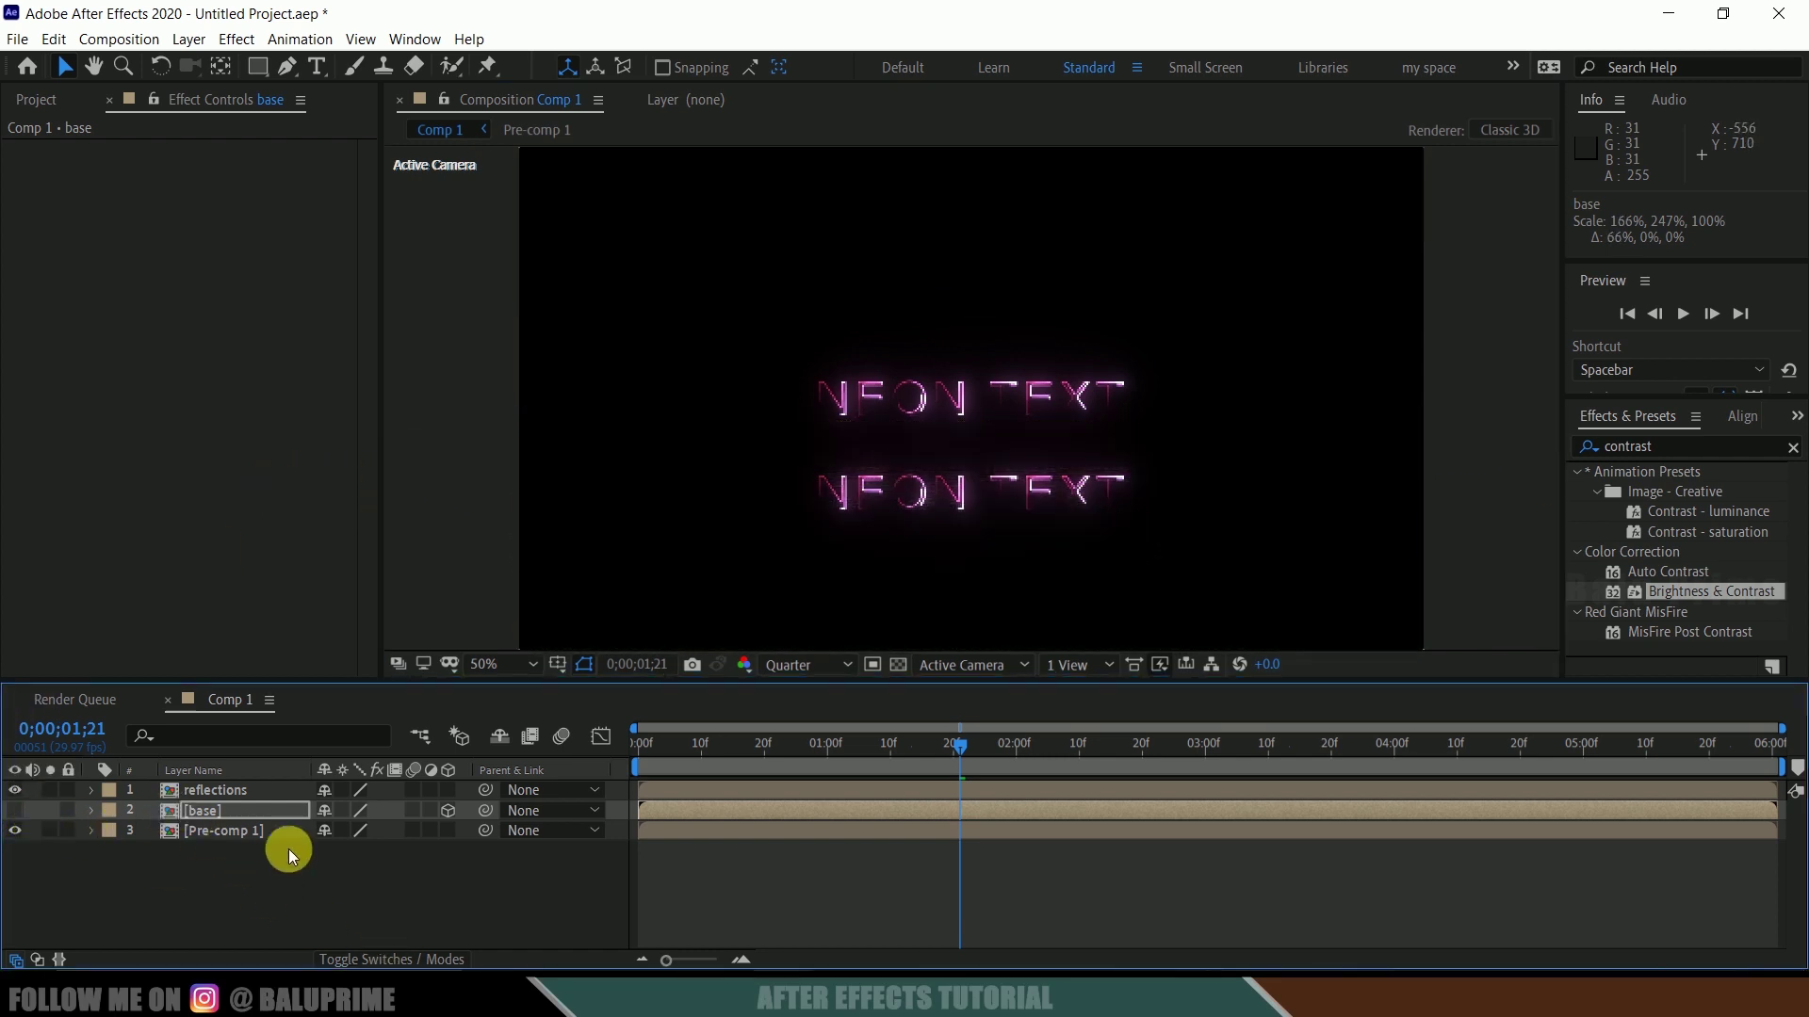
Apply the Compound Blur effect to the reflections layer
left_click(213, 793)
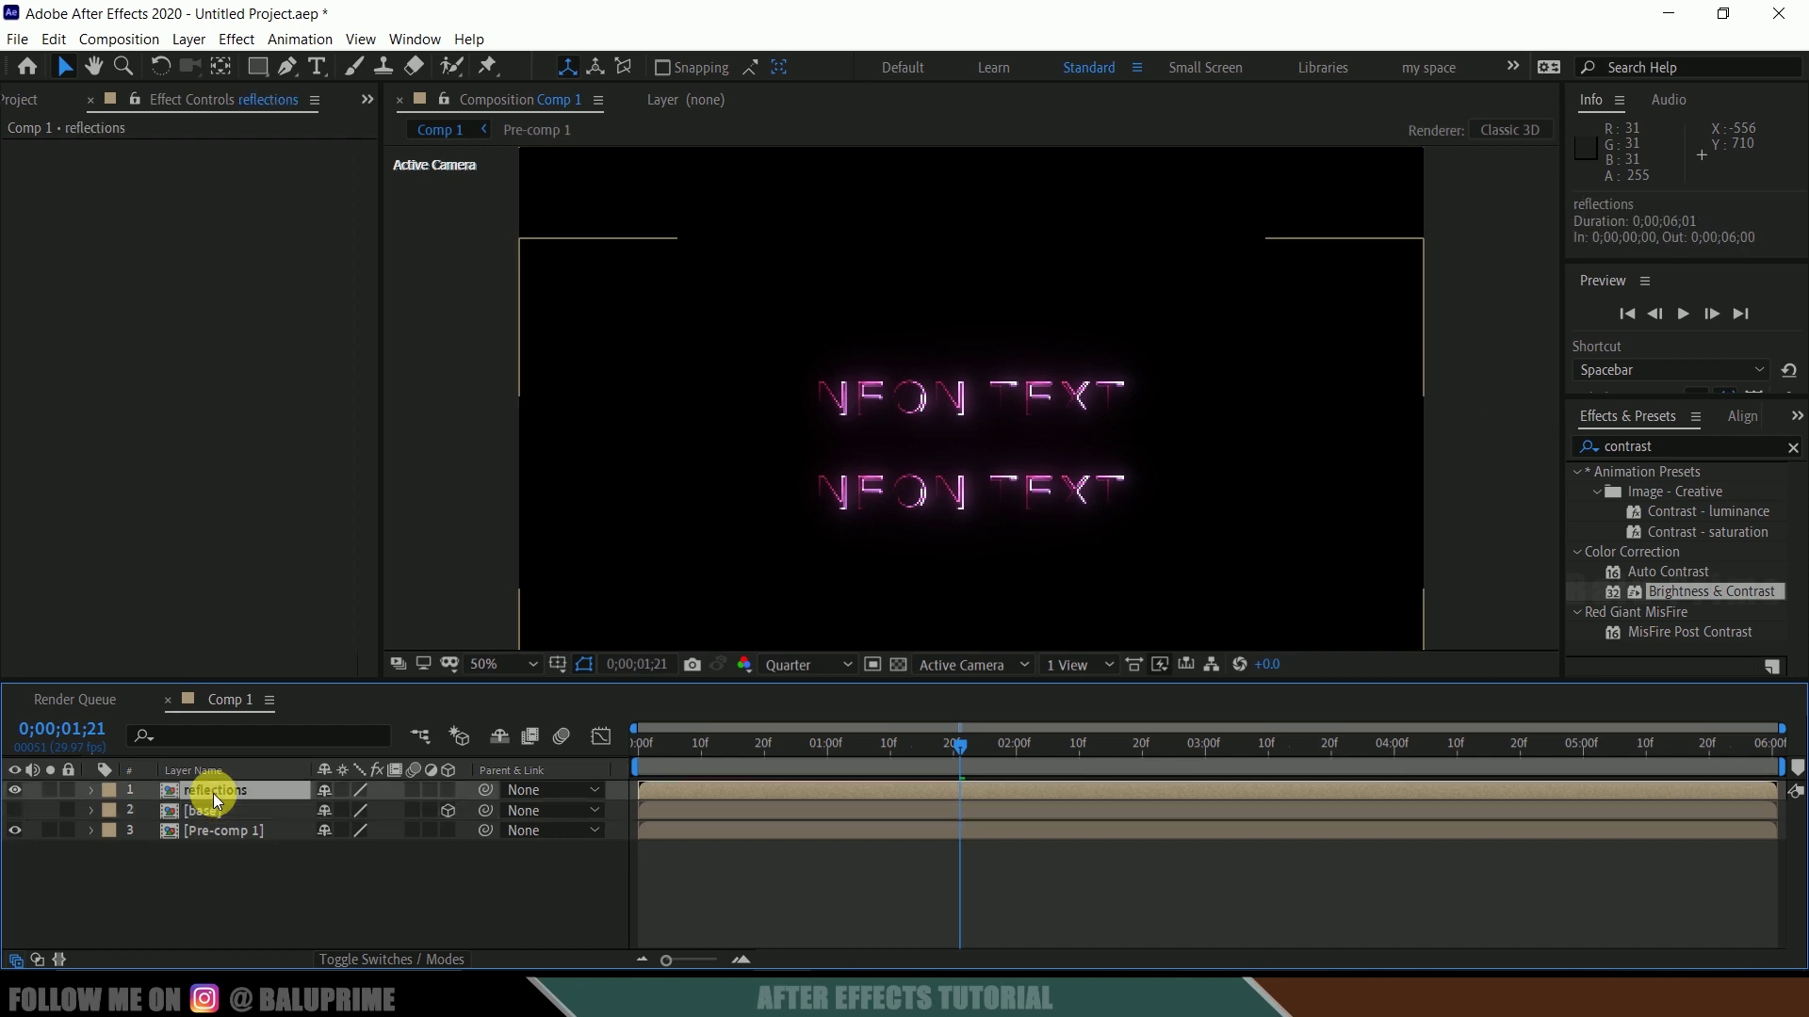
left_click(1676, 447)
type("compound")
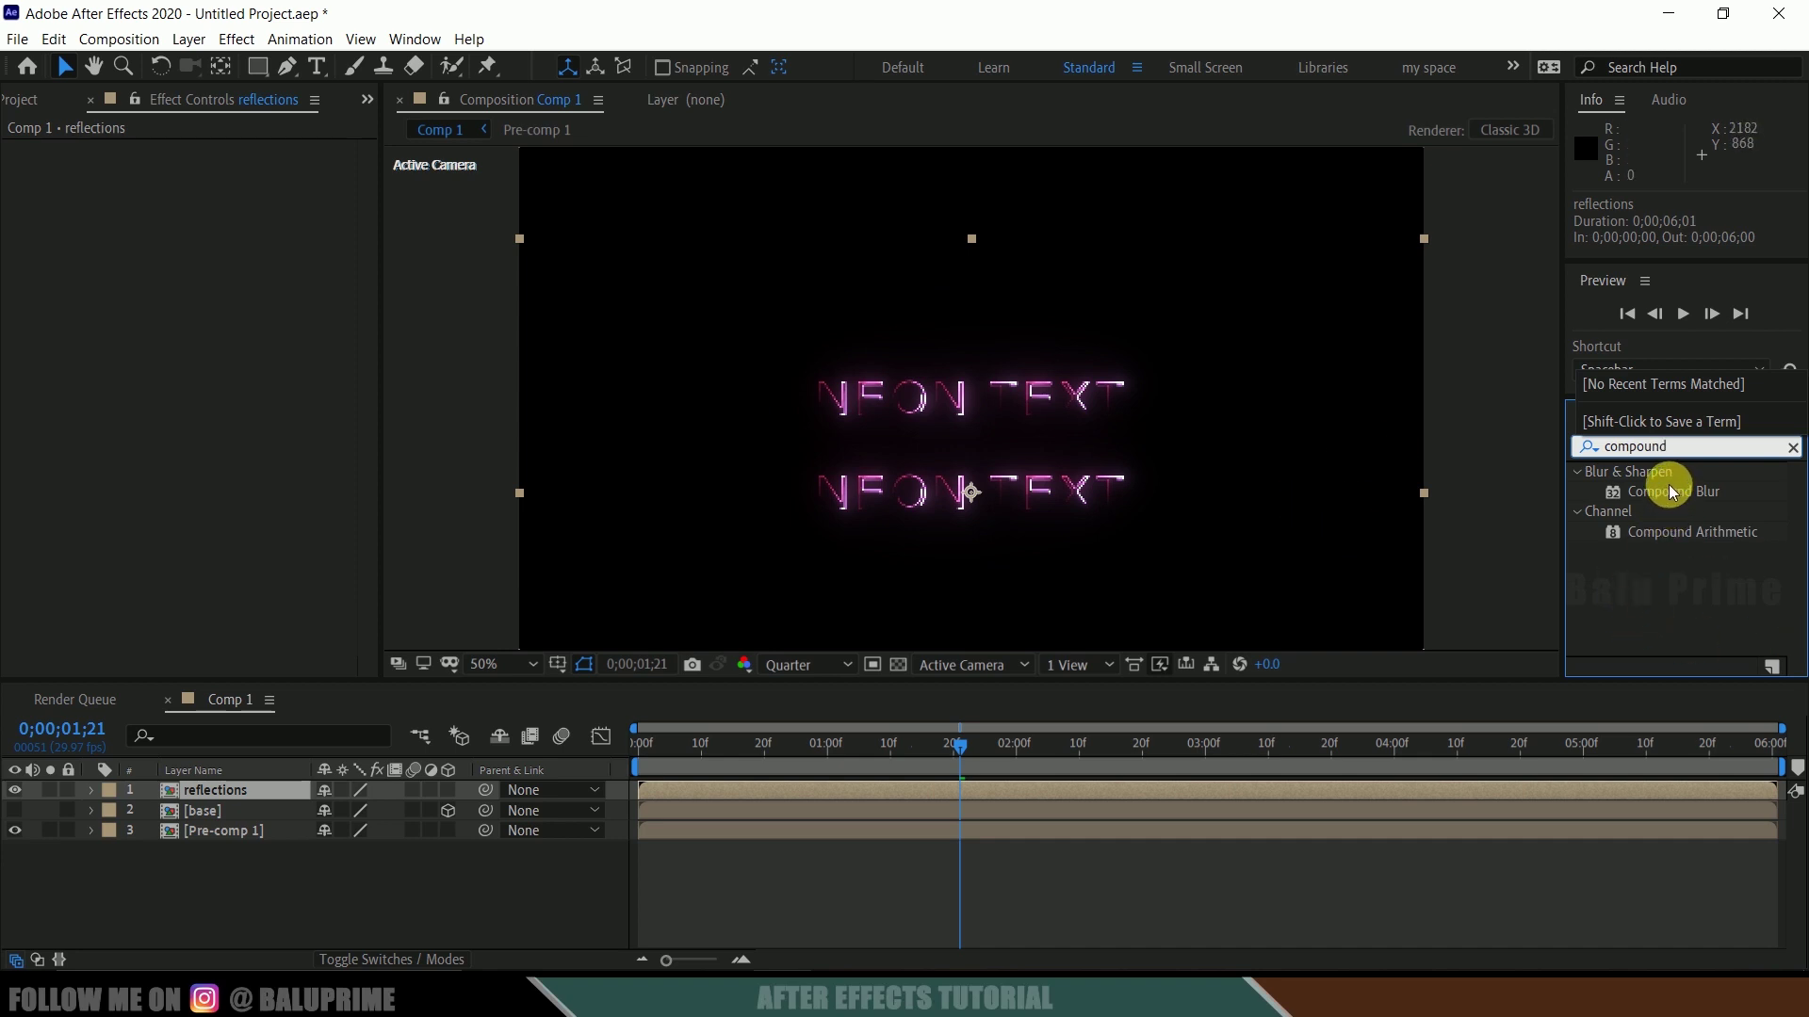
left_click_drag(1671, 484, 216, 790)
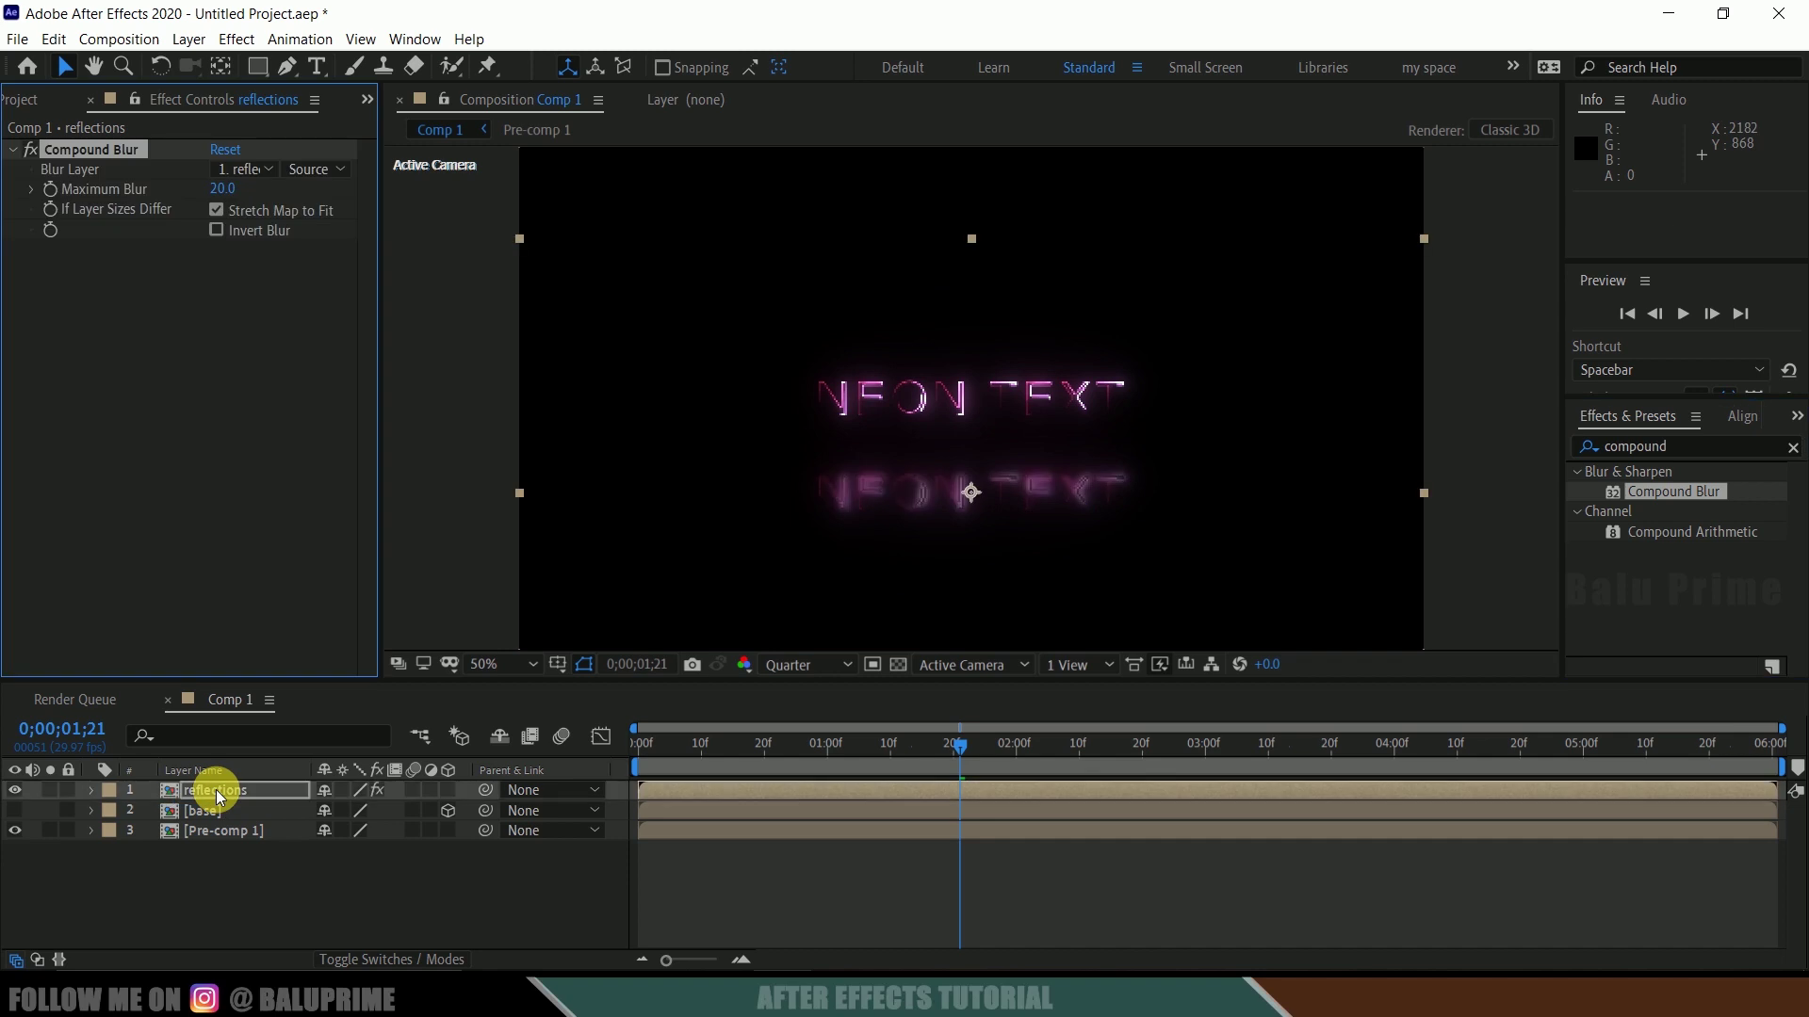
Set Compound Blur's Blur Layer to base and Maximum Blur to 76
left_click(264, 175)
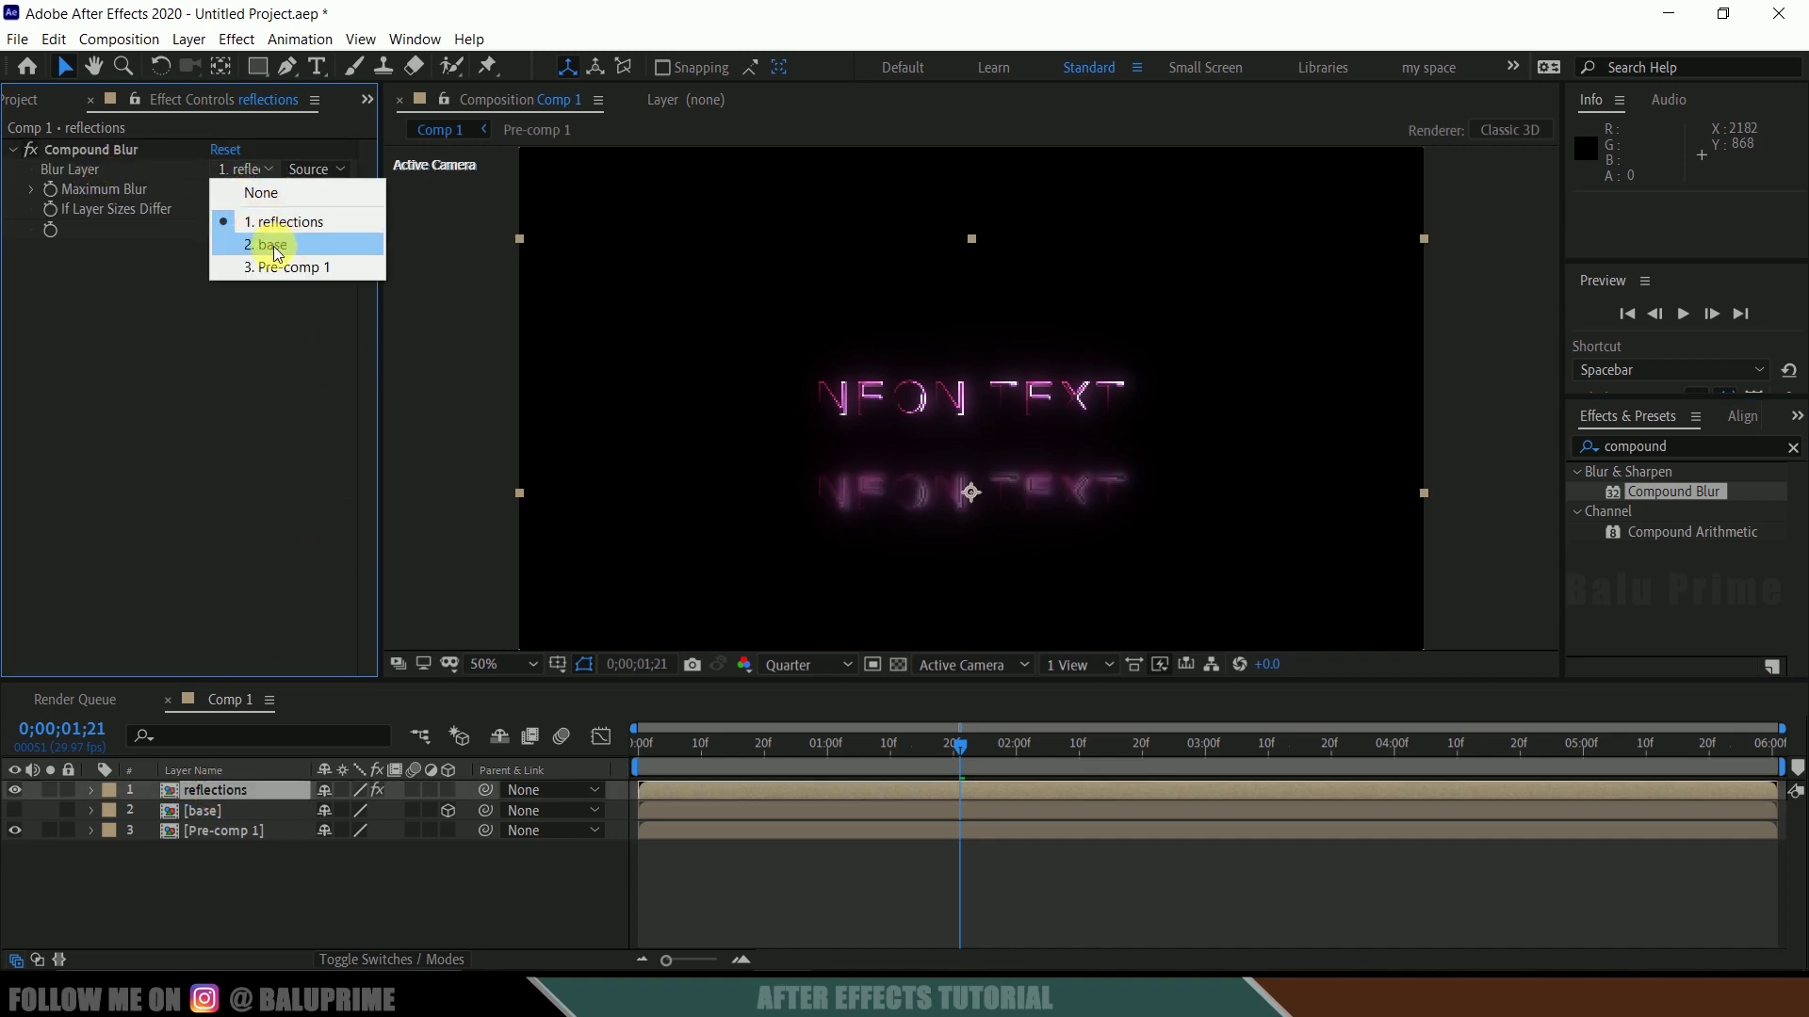
left_click(277, 247)
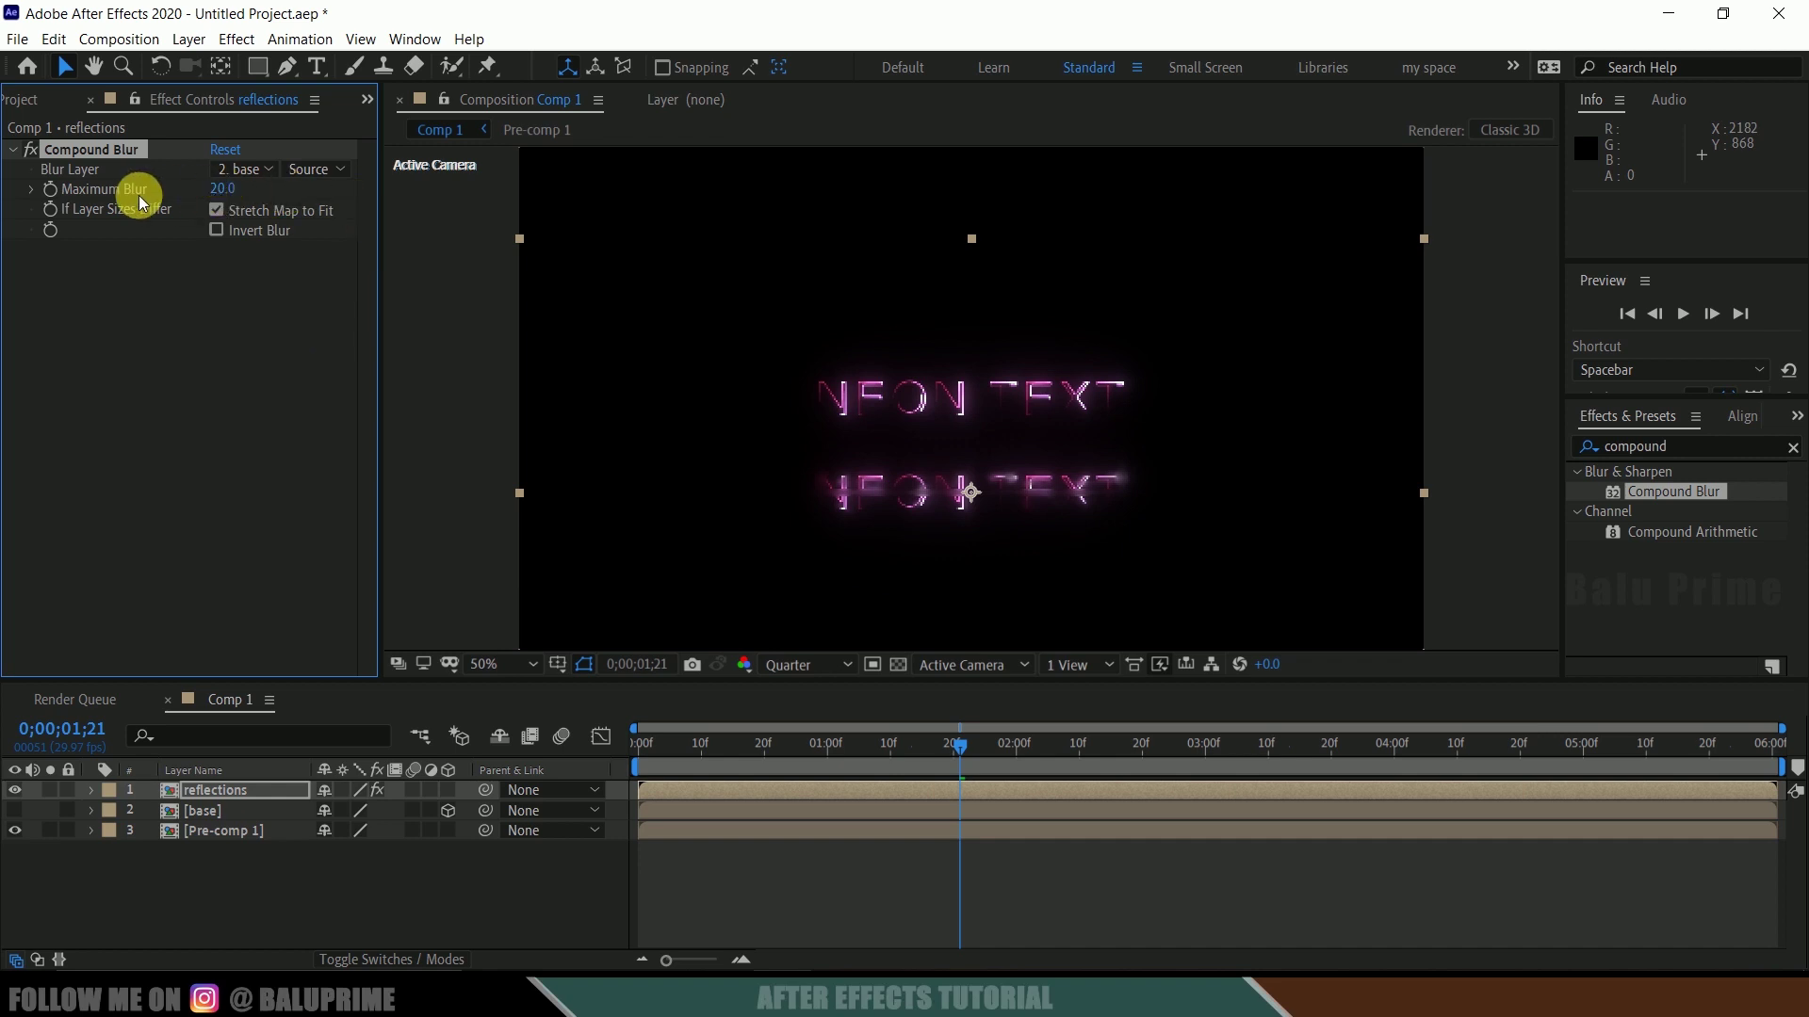
left_click_drag(231, 193, 303, 191)
key("period")
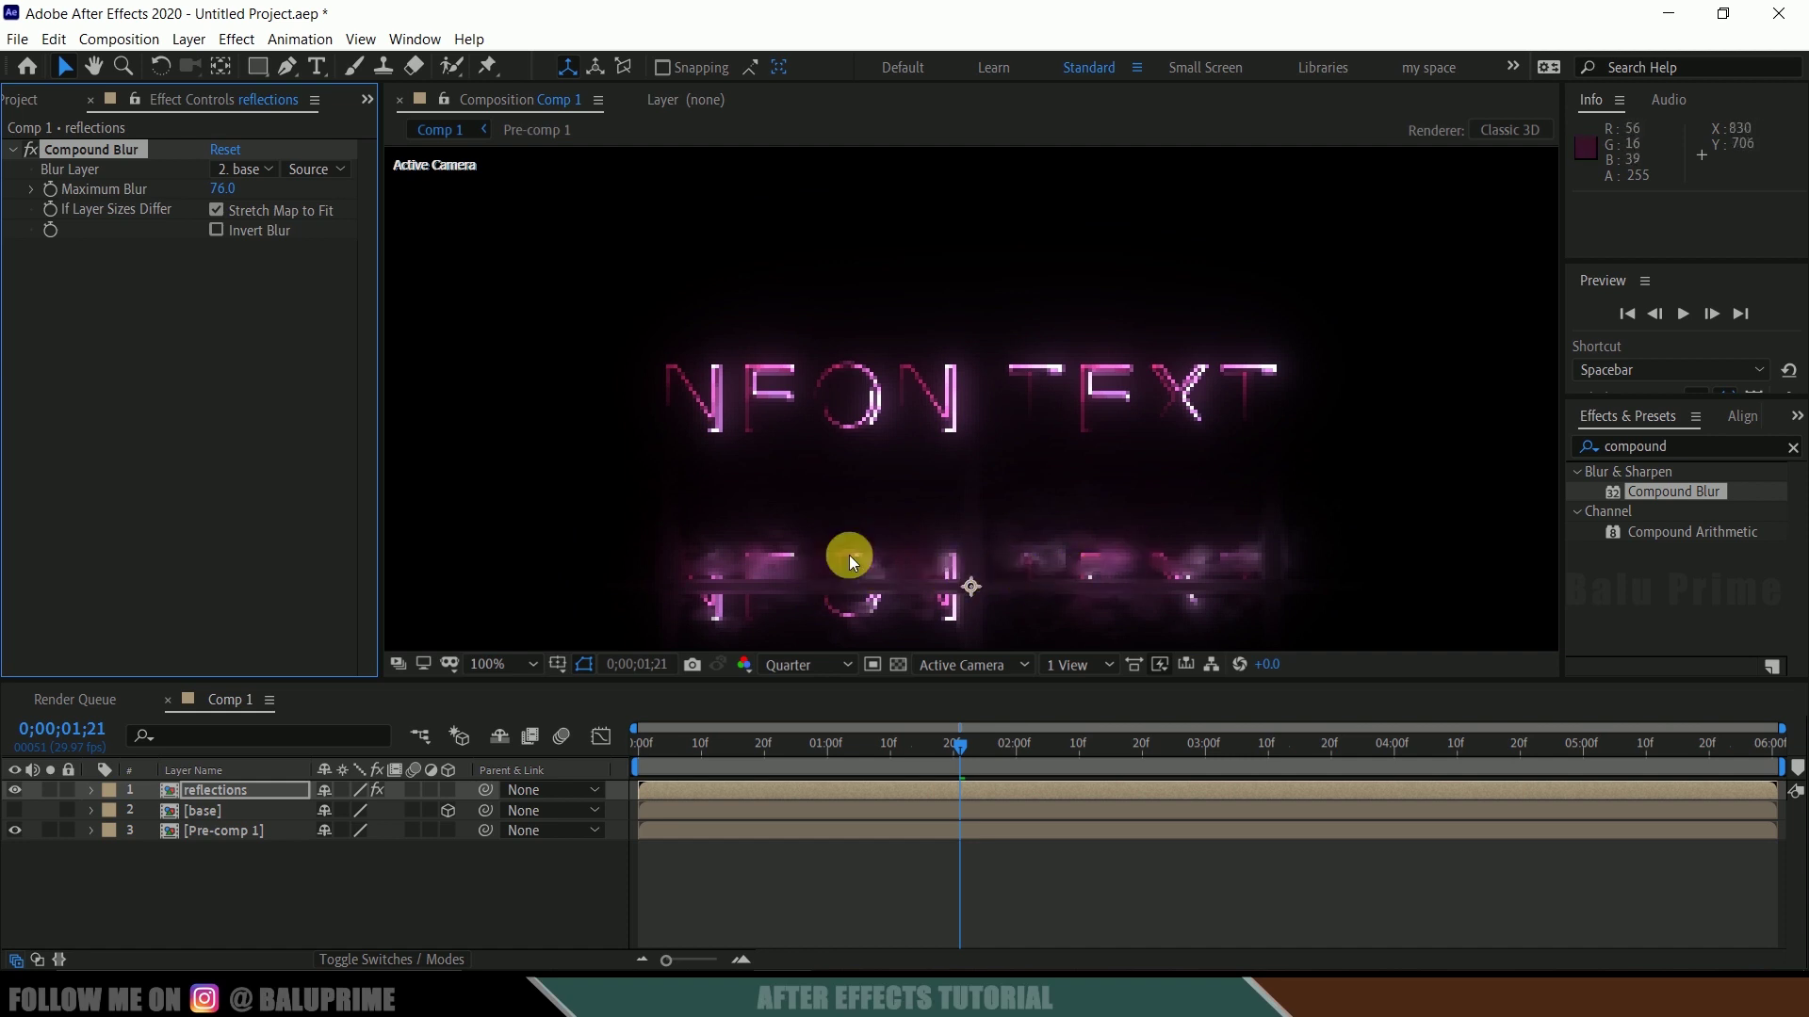
key("comma")
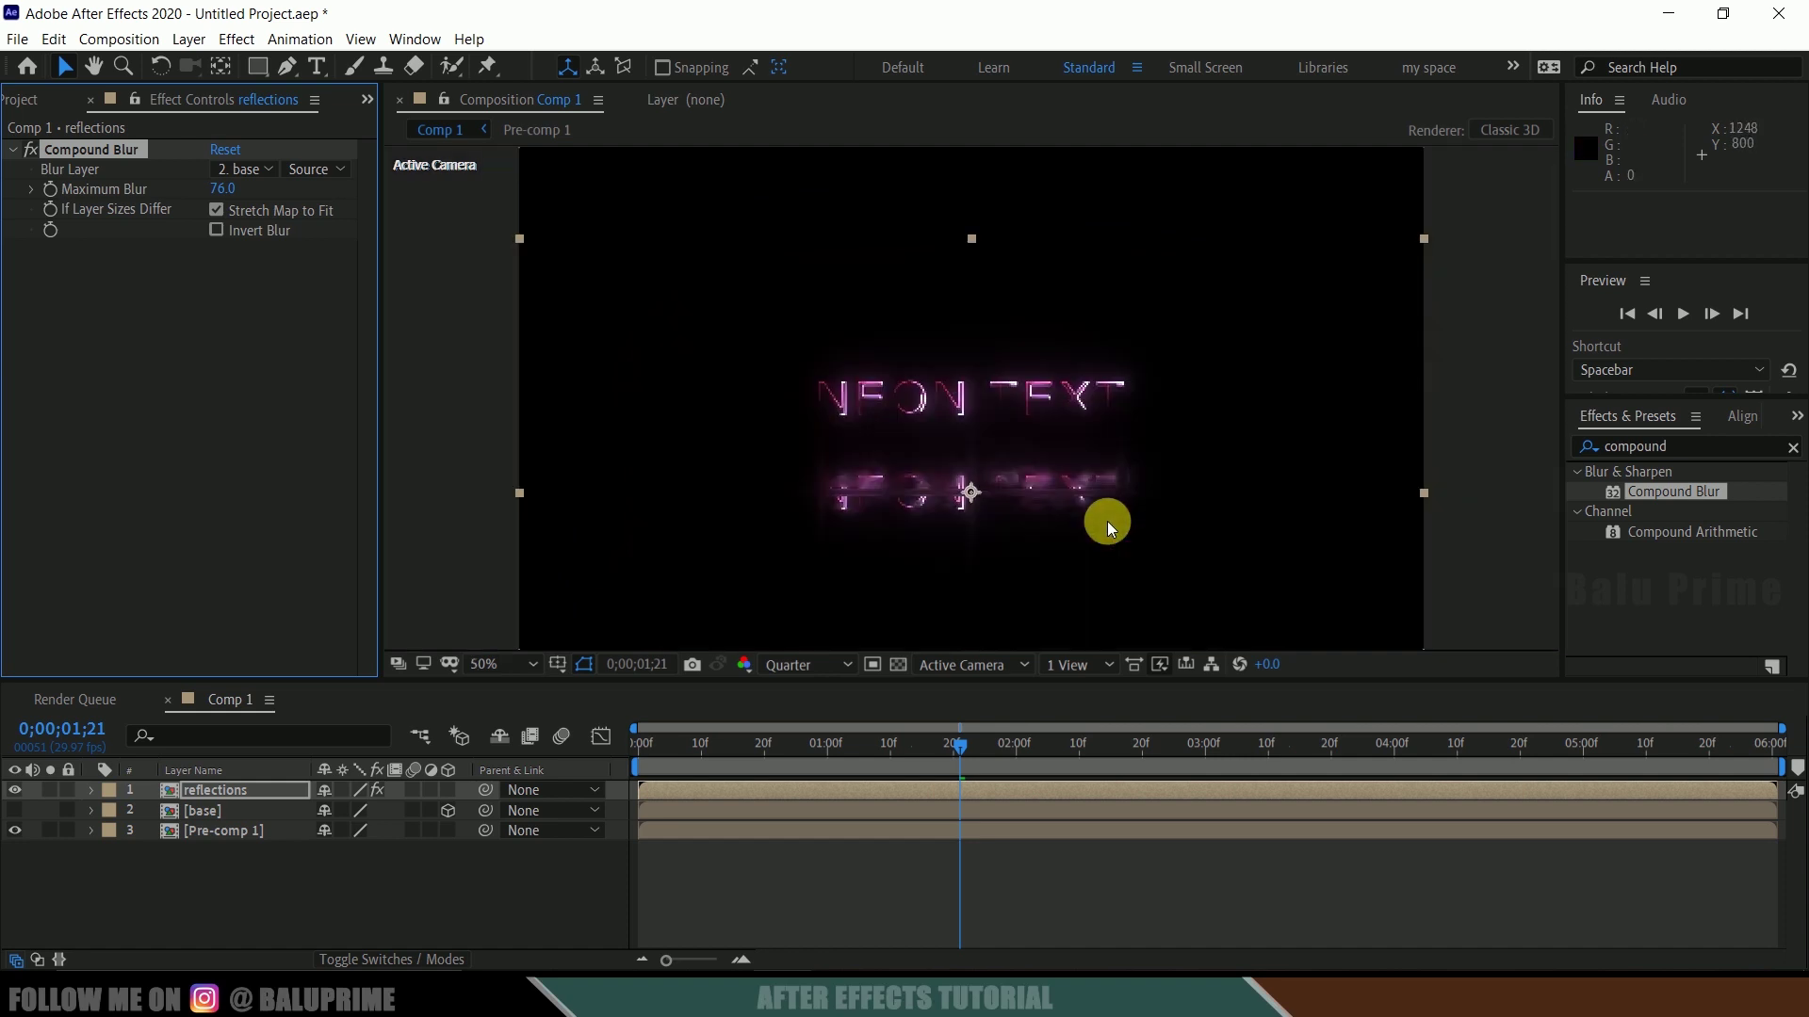
Play a real-time preview of the 181 cached frames showing the neon text and reflection
key("space")
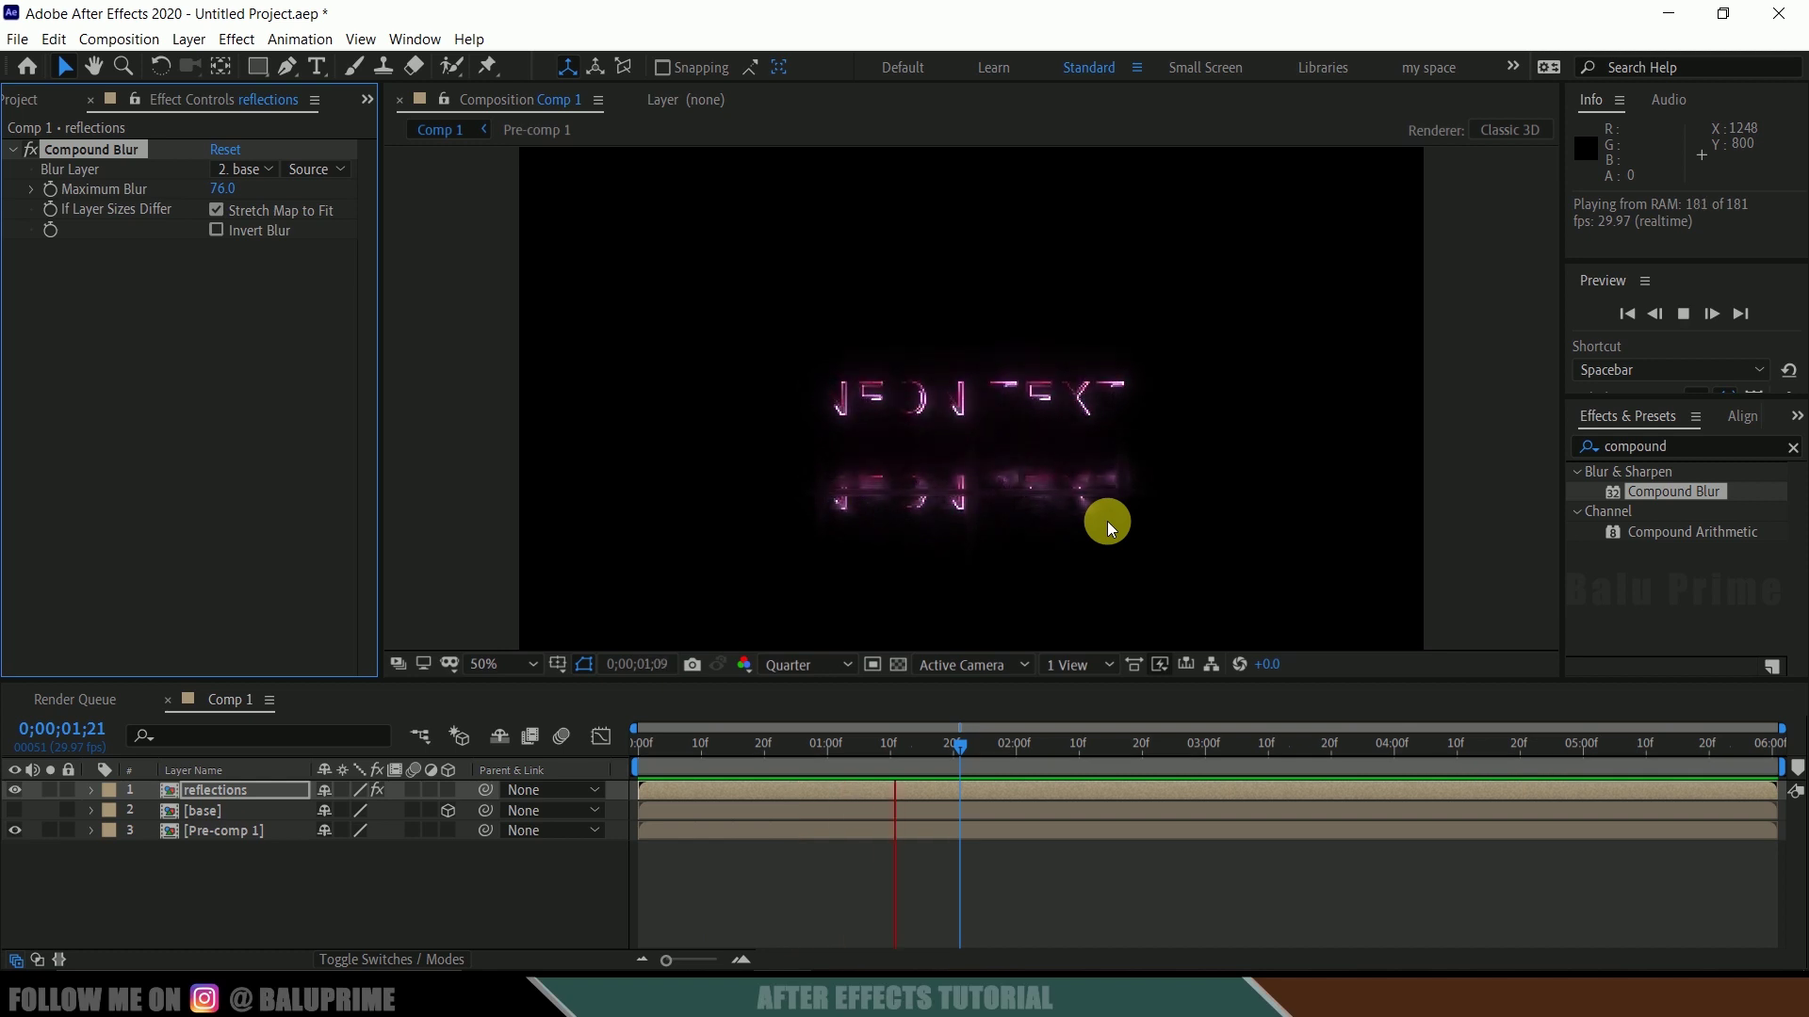